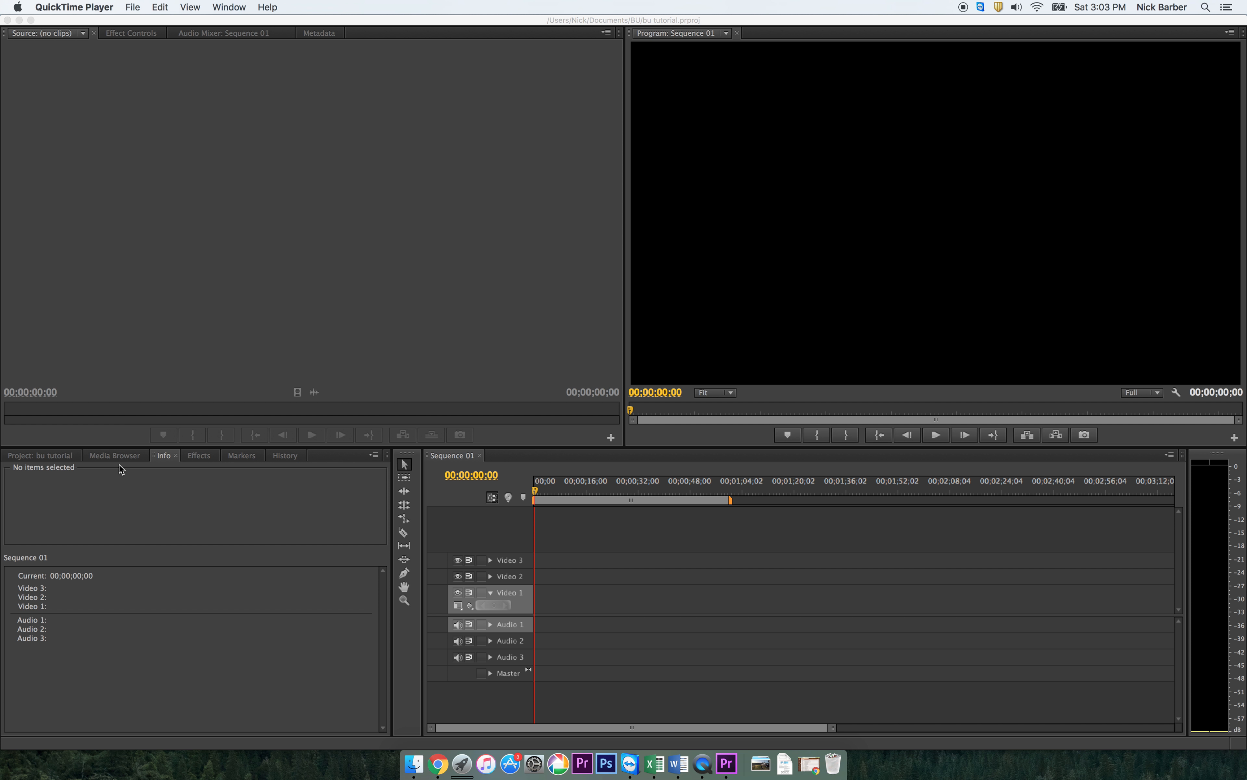
# Bring Premiere Pro forward, show the bu tutorial project's contents and open the Import dialog.
pyautogui.click(31, 458)
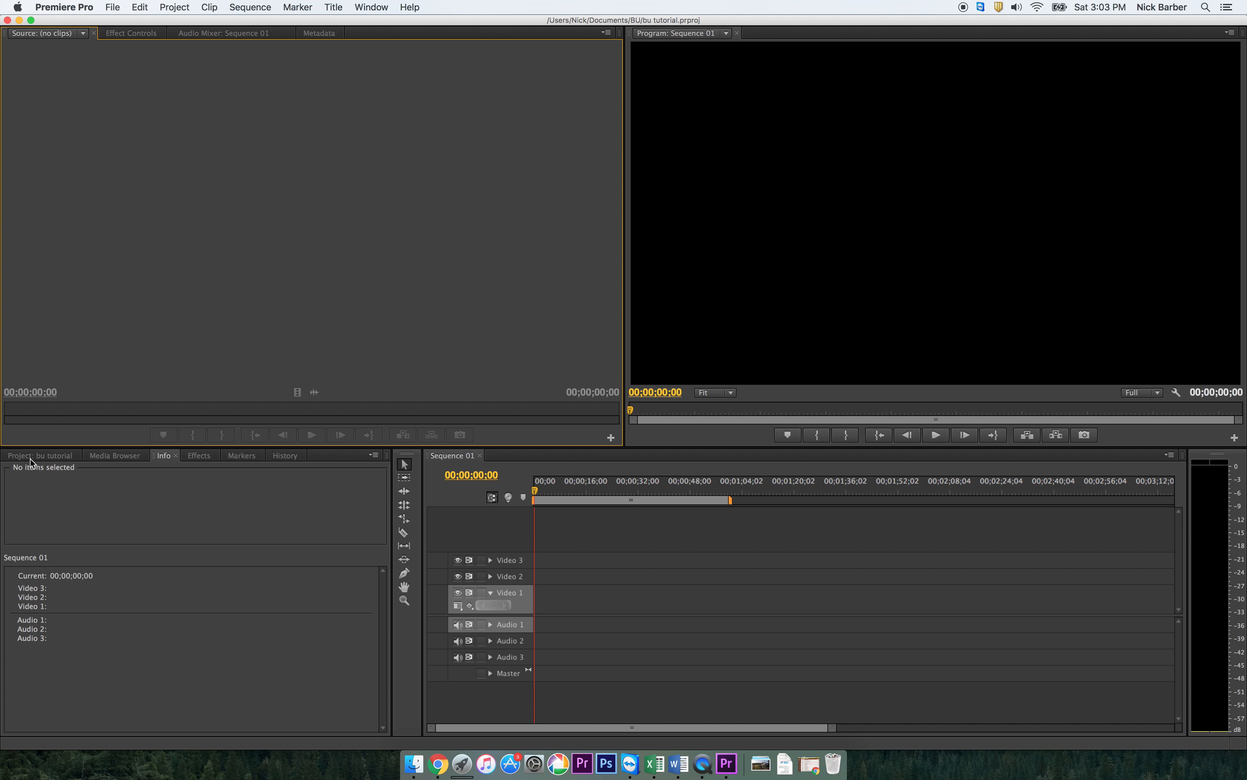
pyautogui.click(30, 458)
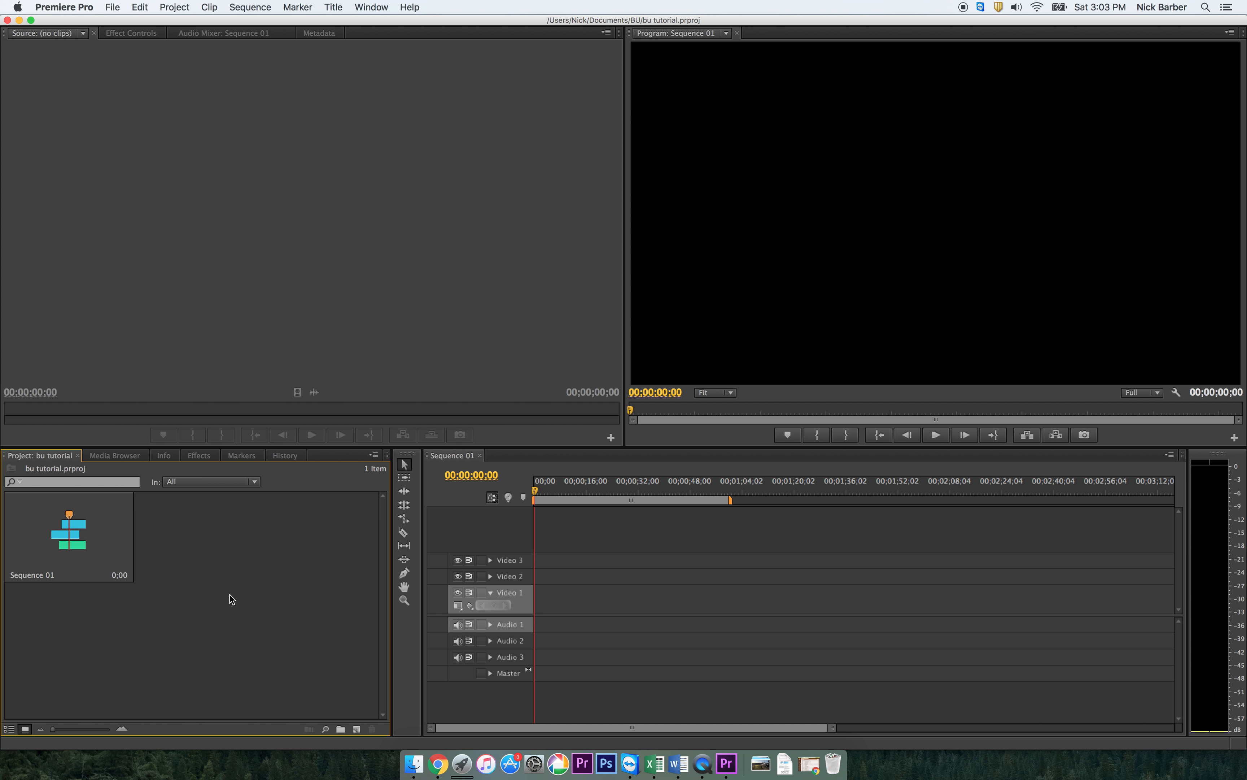
pyautogui.doubleClick(202, 590)
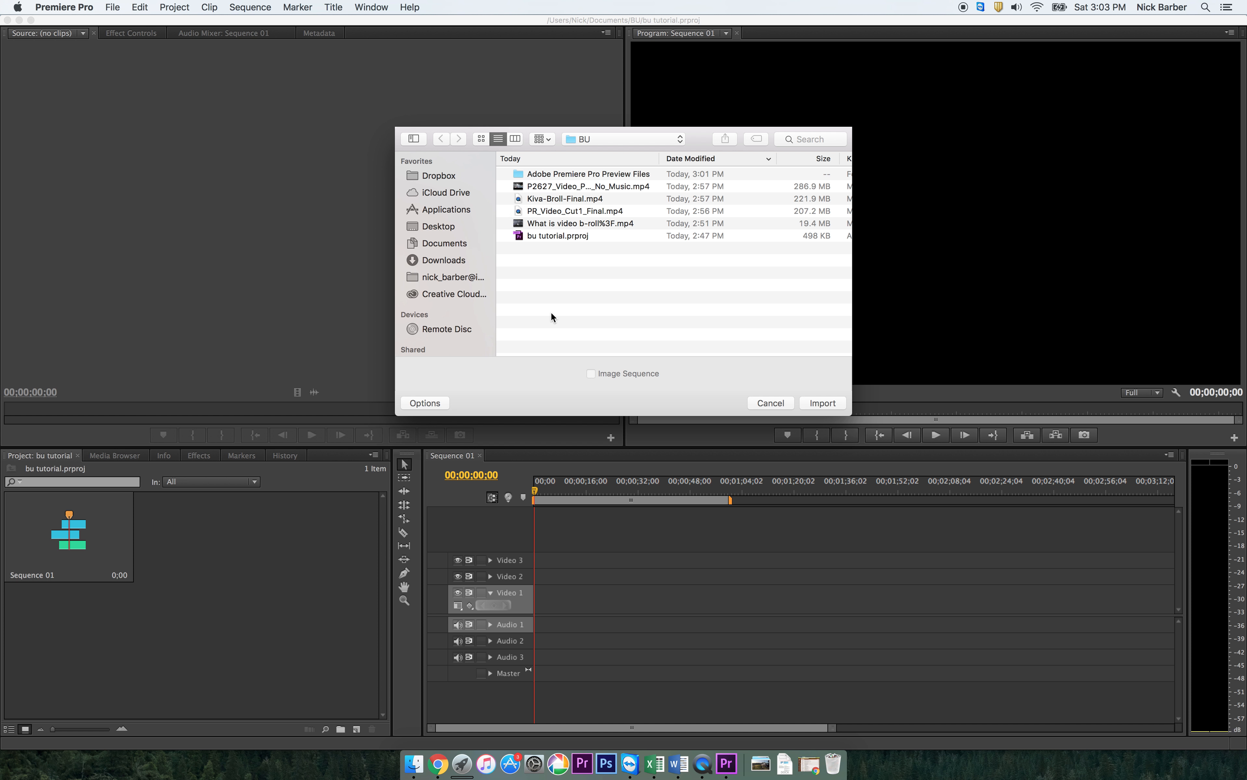
# Import What is video b-roll%3F.mp4 from the BU folder into the project.
pyautogui.click(590, 227)
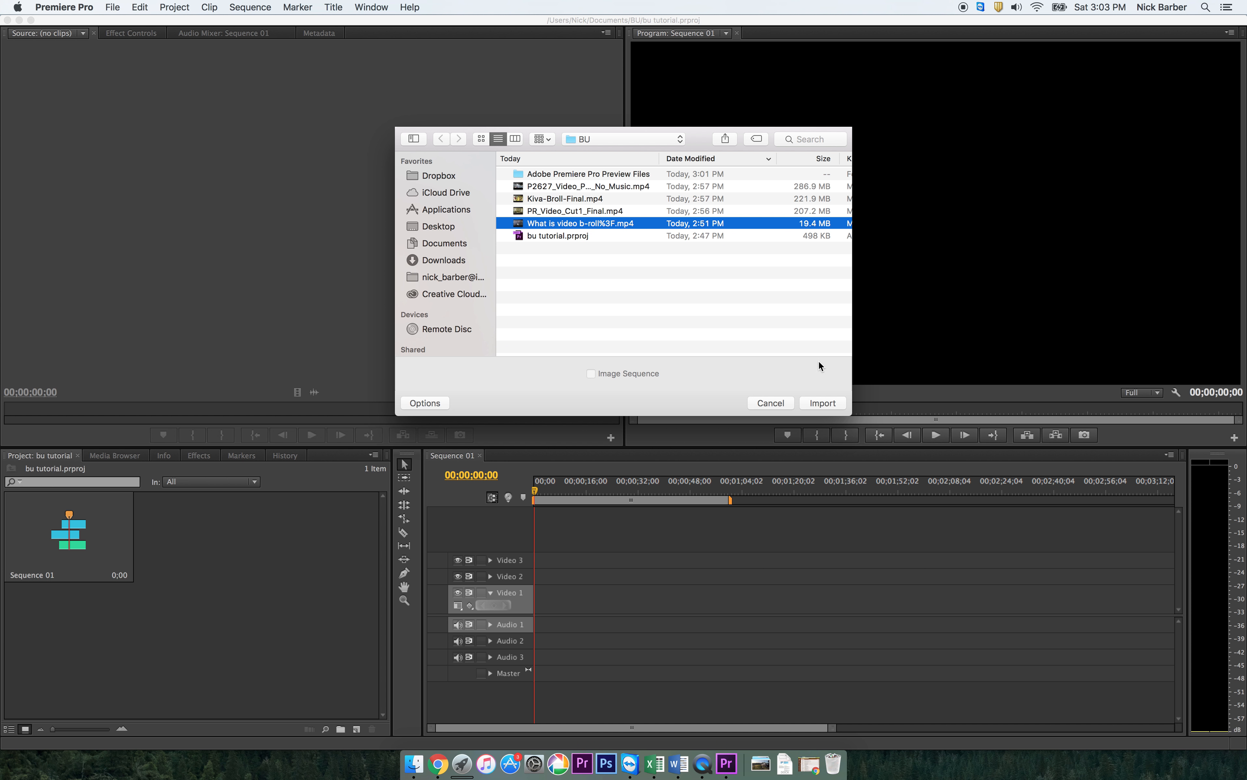
pyautogui.click(823, 403)
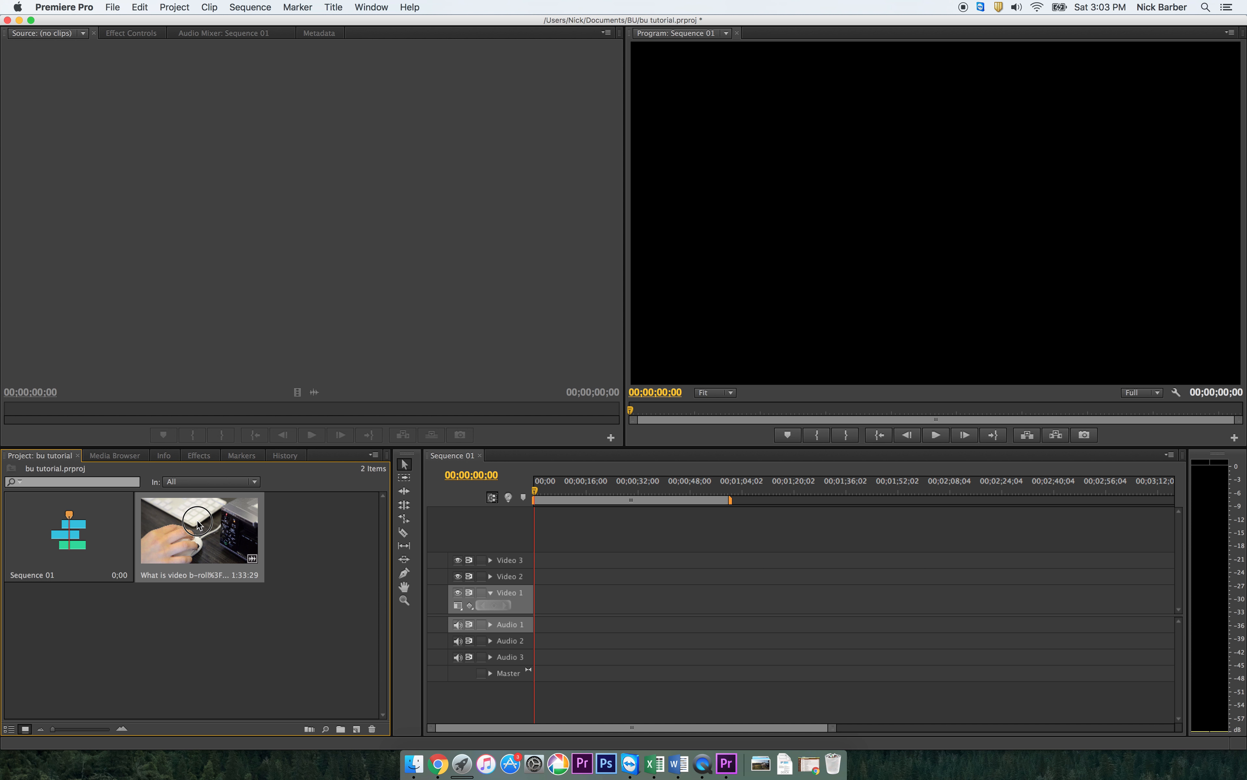
# Create a new sequence from the b-roll clip and expand its Audio 1 track.
pyautogui.click(358, 730)
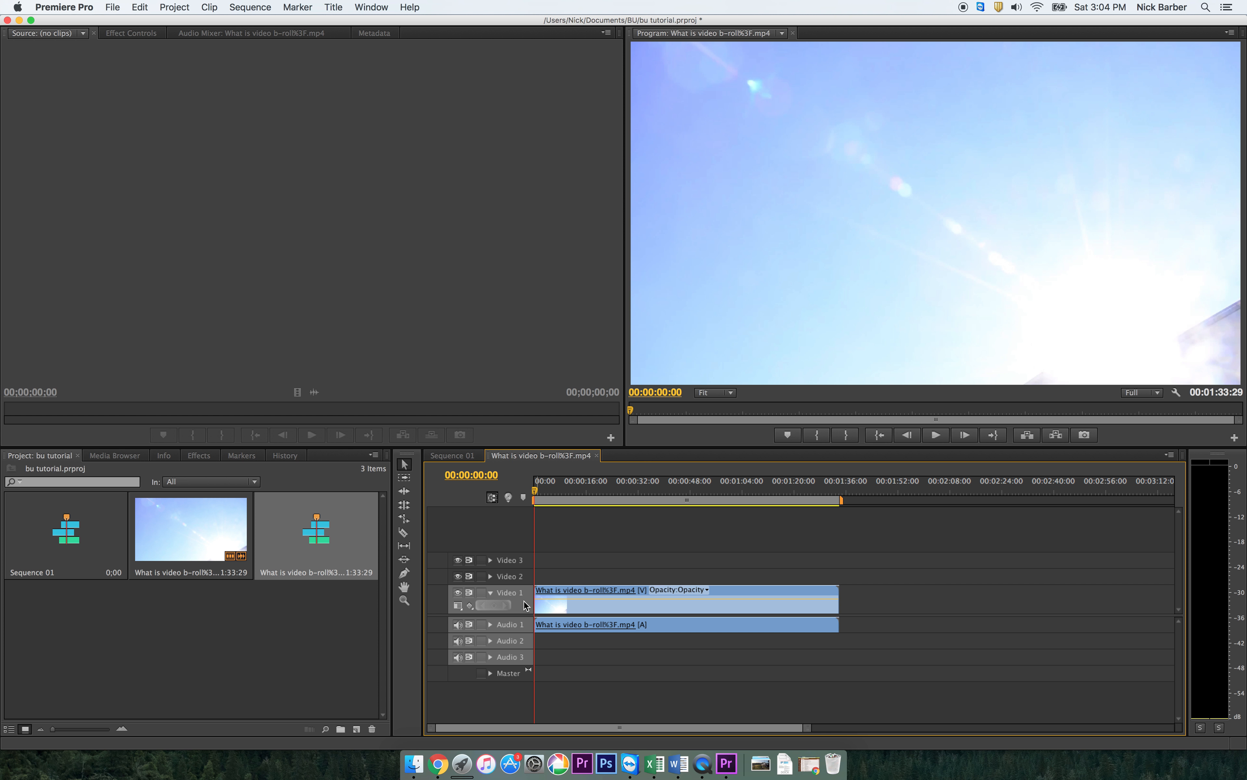
pyautogui.click(490, 625)
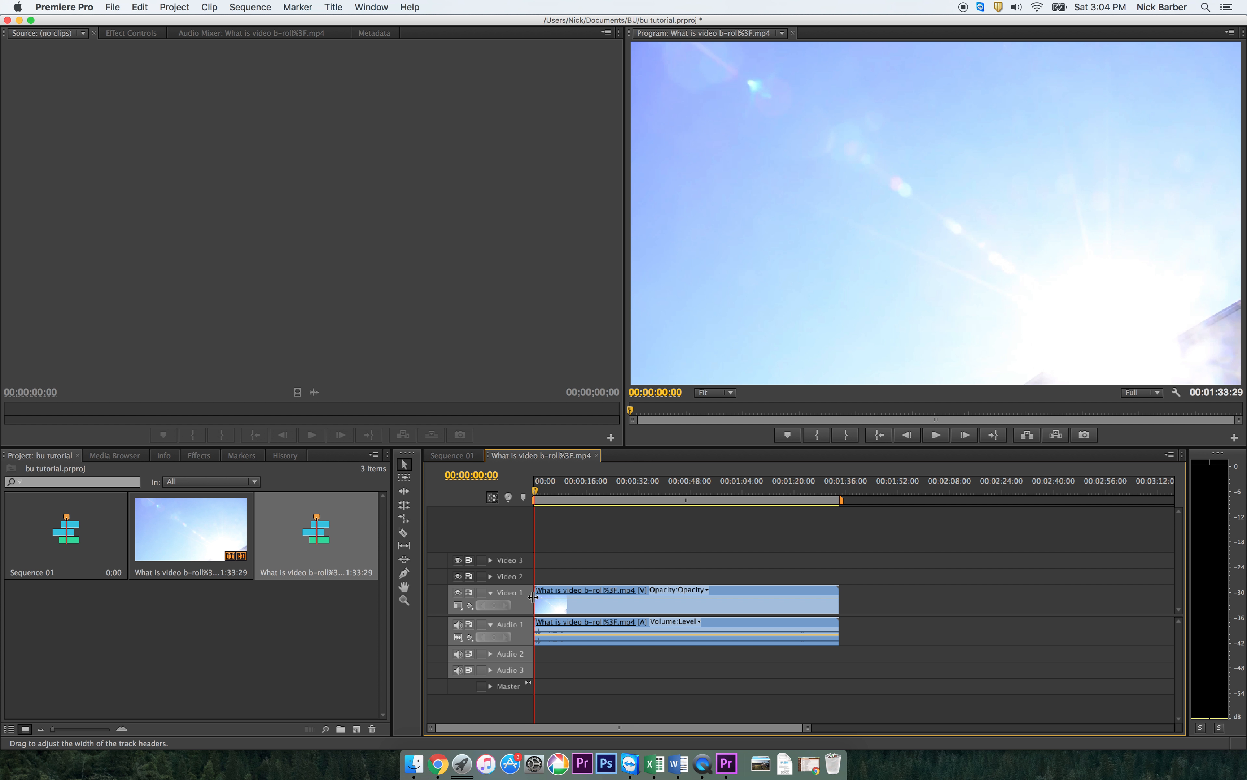
pyautogui.click(522, 609)
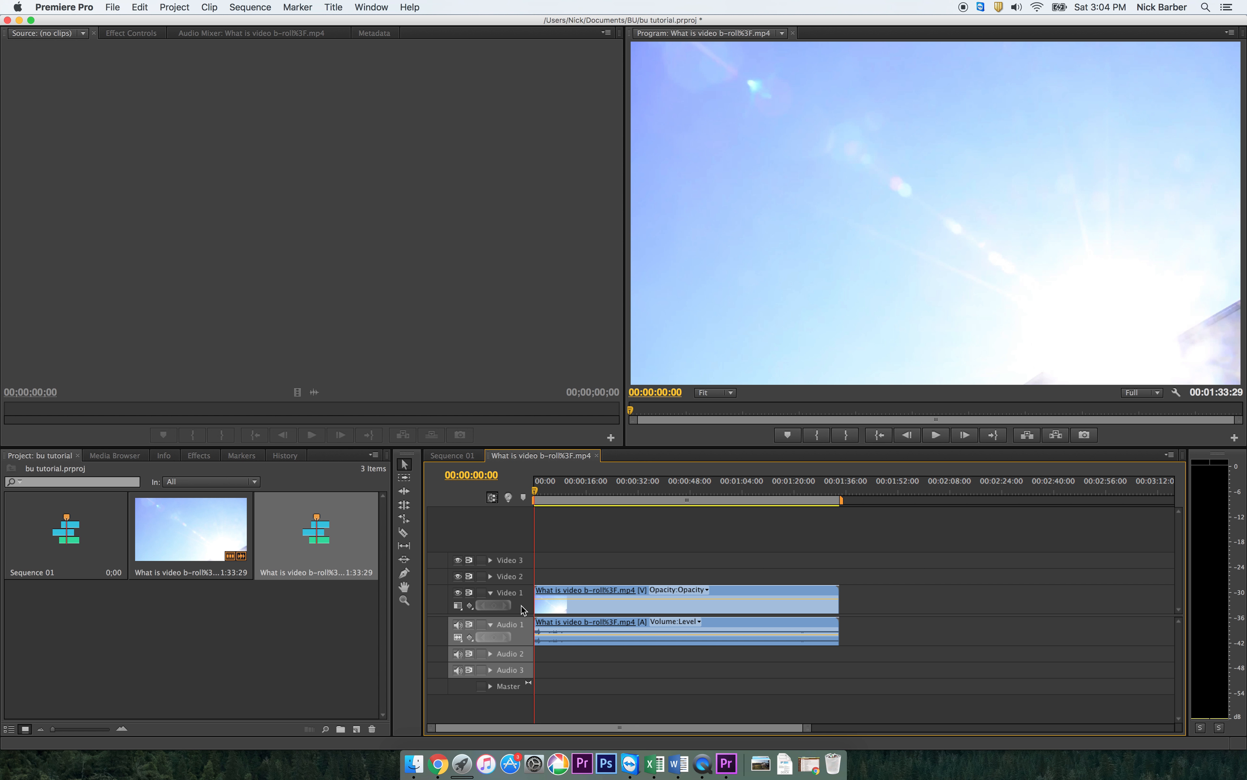
pyautogui.click(522, 609)
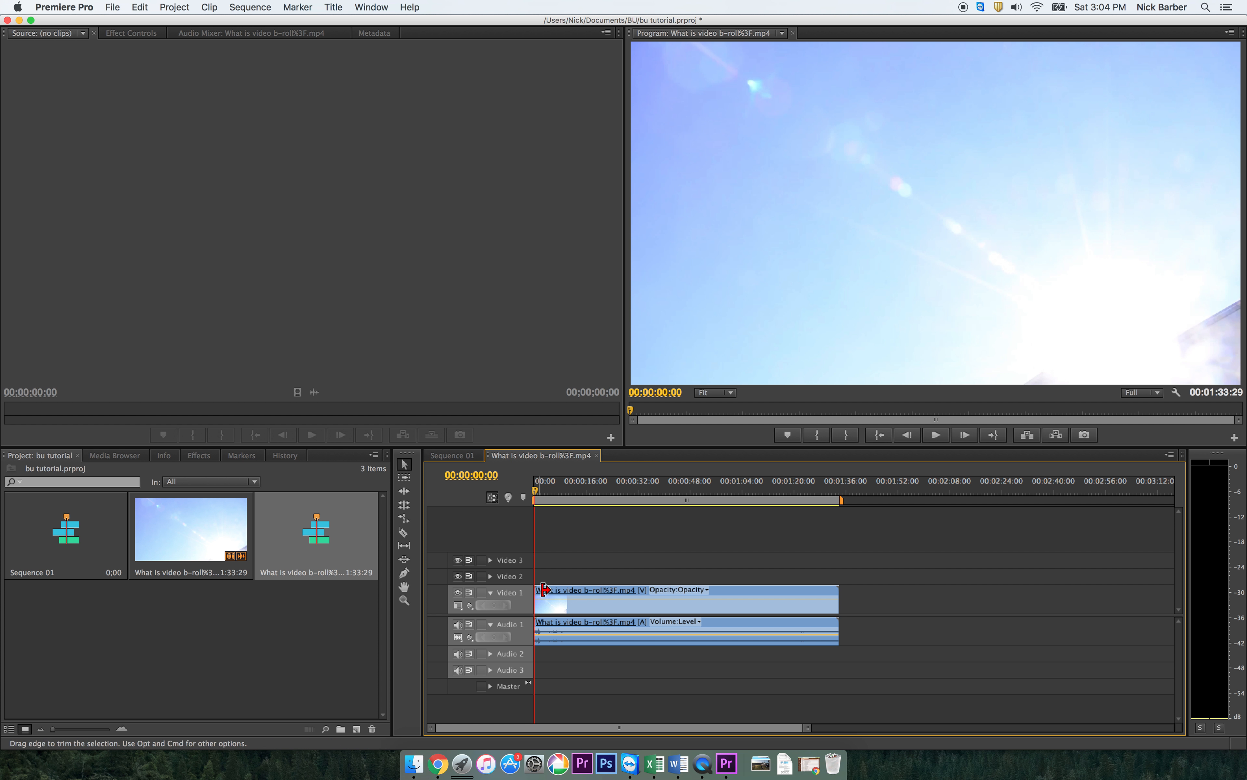
# Preview to about 58 seconds, delete the clip from the sequence, and load it for marking.
pyautogui.click(546, 491)
pyautogui.moveTo(547, 493); pyautogui.dragTo(724, 521)
pyautogui.click(776, 597)
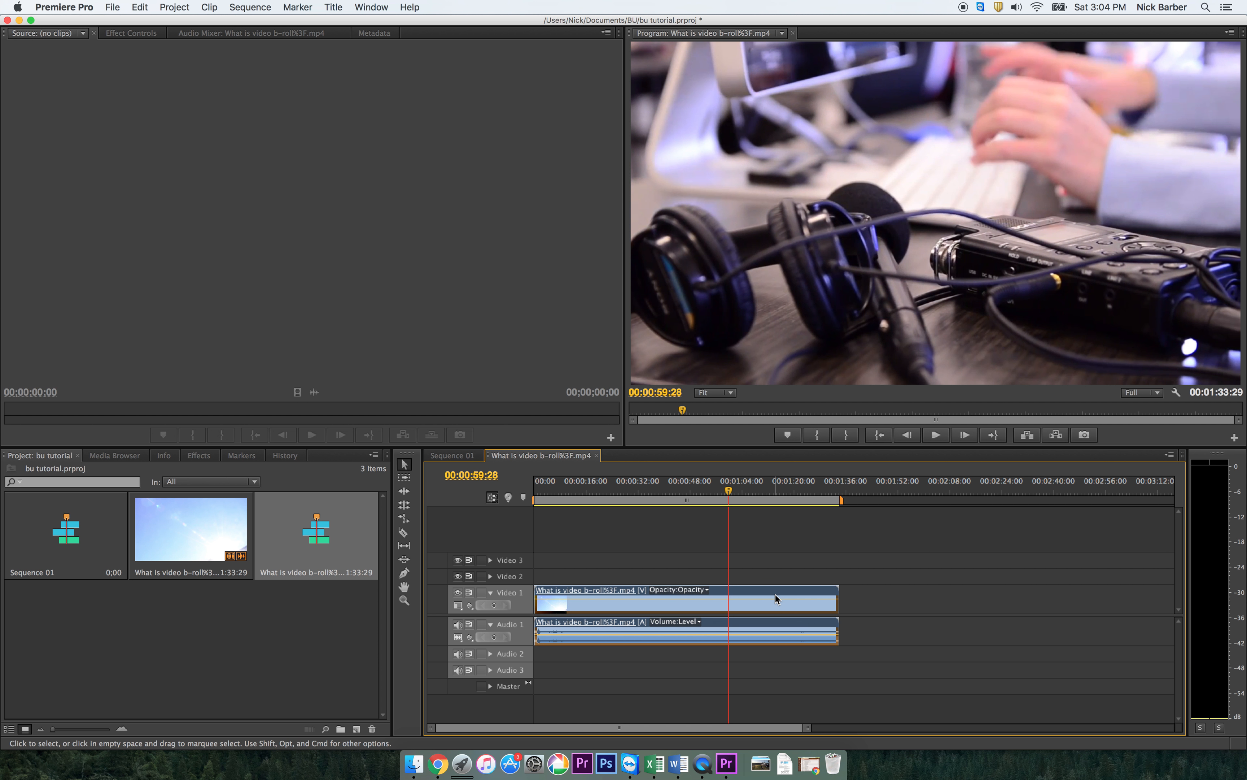
pyautogui.press('Delete')
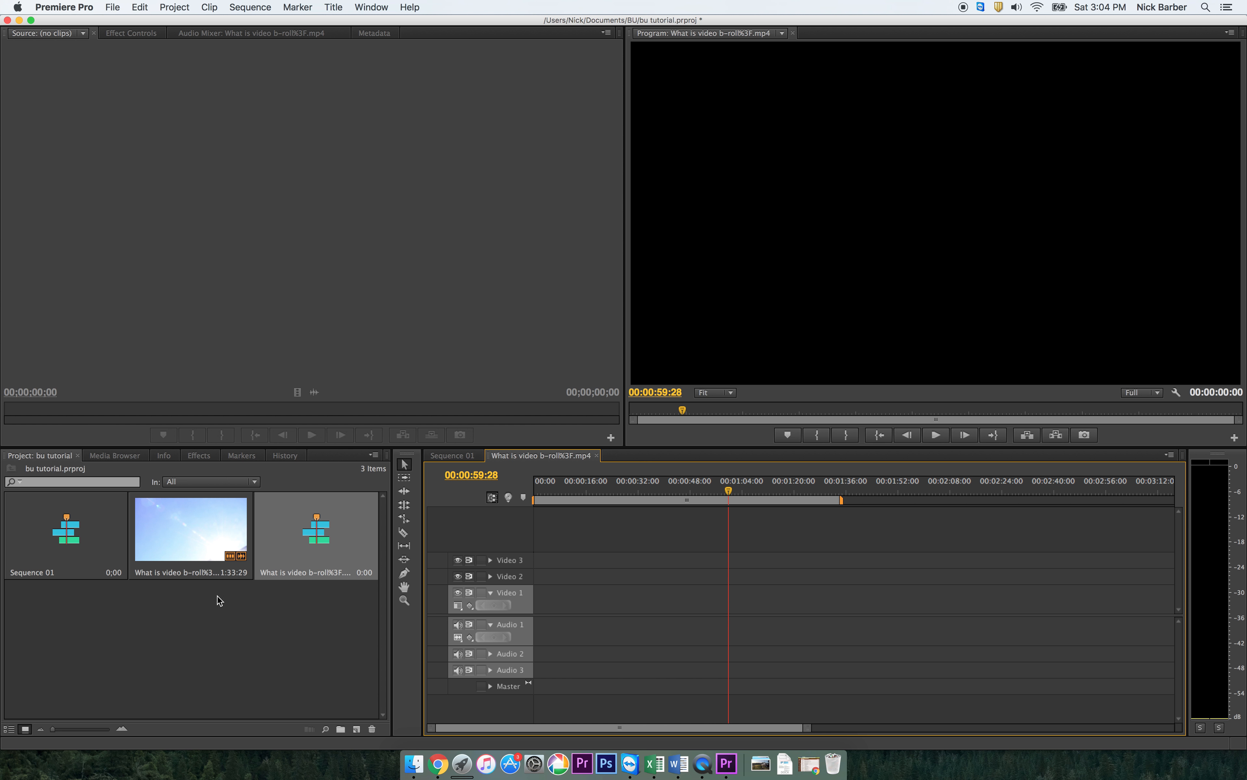
pyautogui.doubleClick(177, 523)
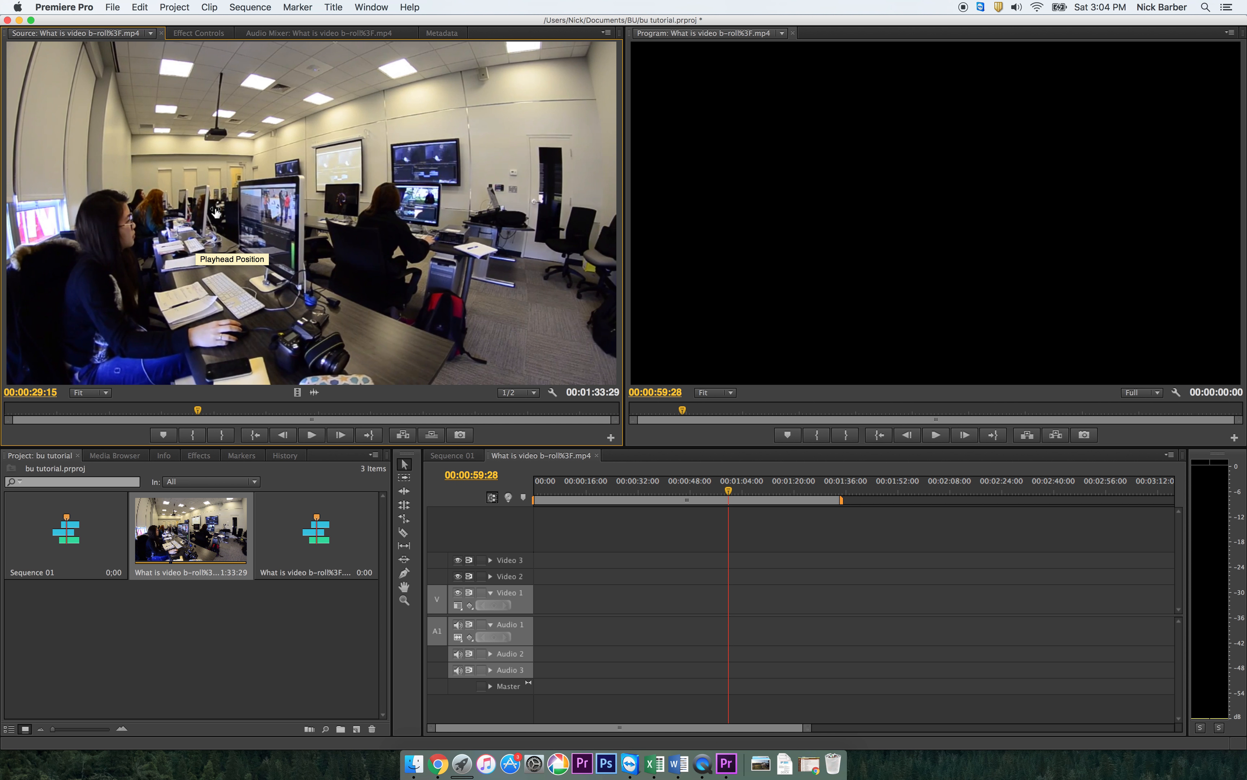
# Mark the 7:29 building exterior shot at the clip's start and place it at 00:00:00:00.
pyautogui.click(44, 410)
pyautogui.moveTo(44, 410); pyautogui.dragTo(7, 410)
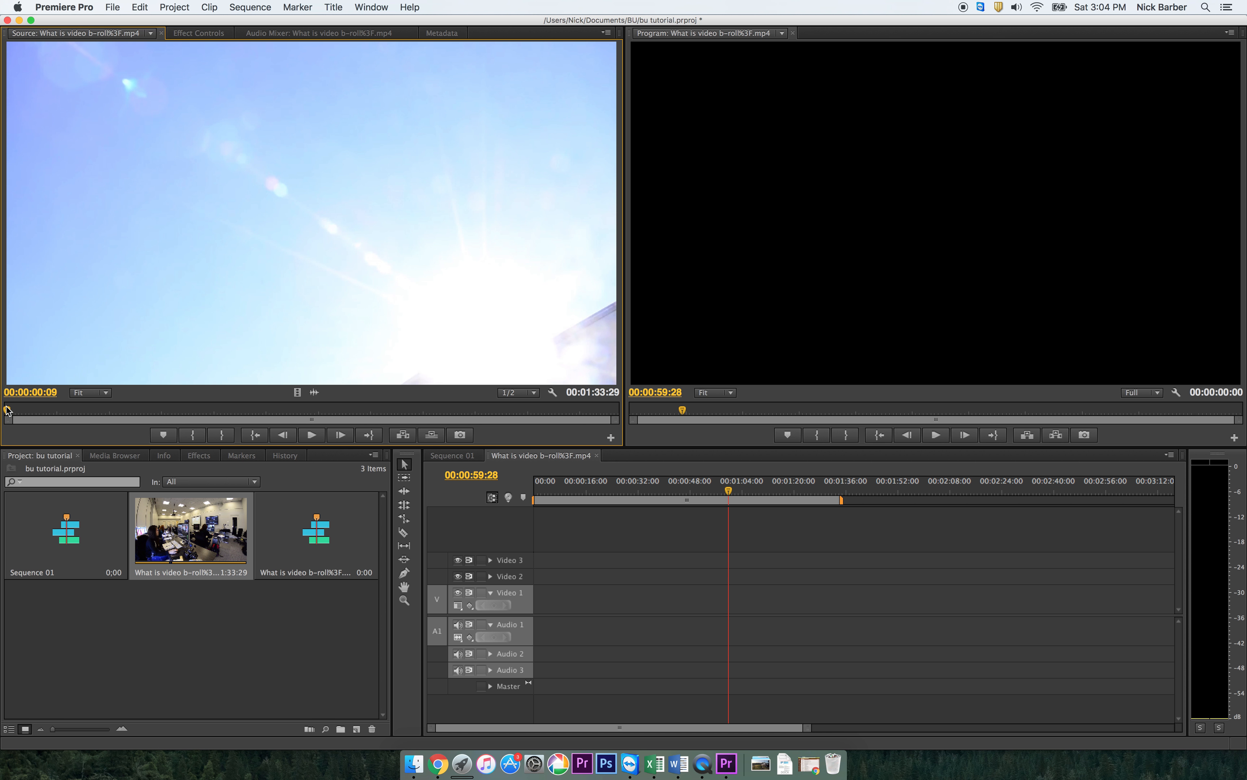
pyautogui.press('i')
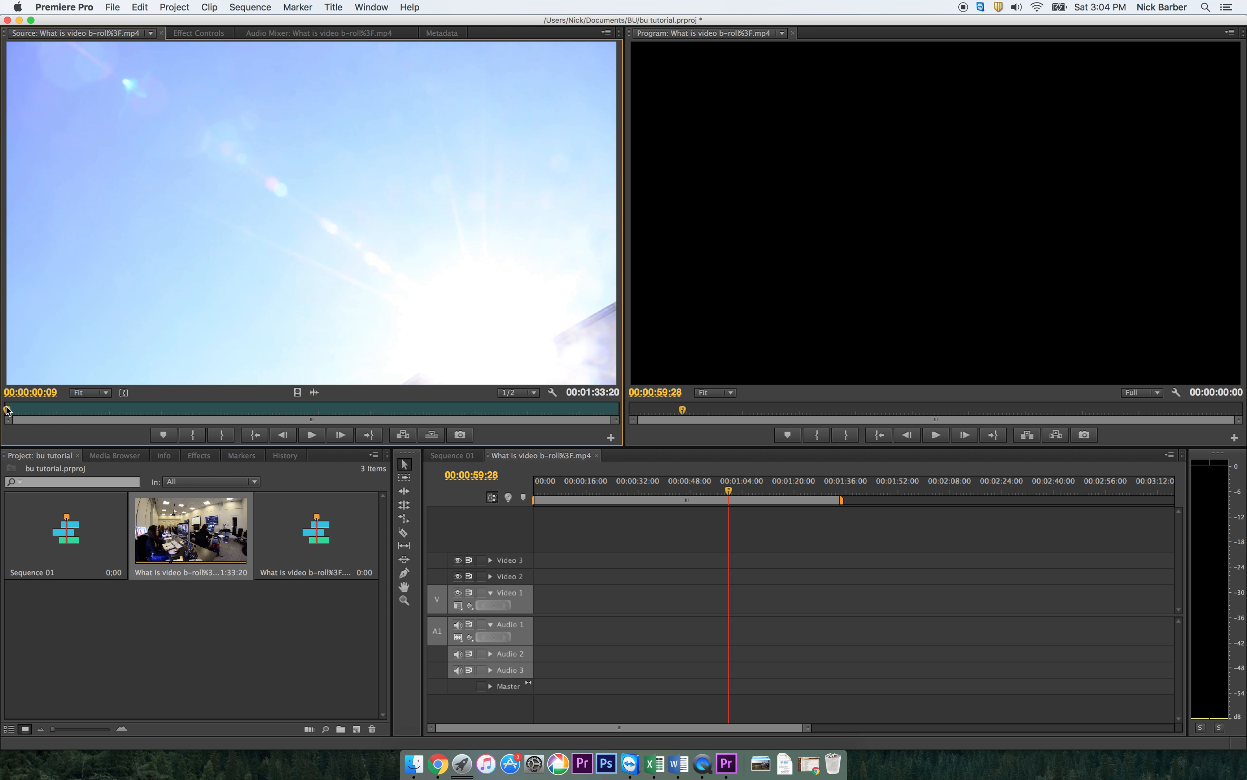
pyautogui.moveTo(7, 410); pyautogui.dragTo(58, 415)
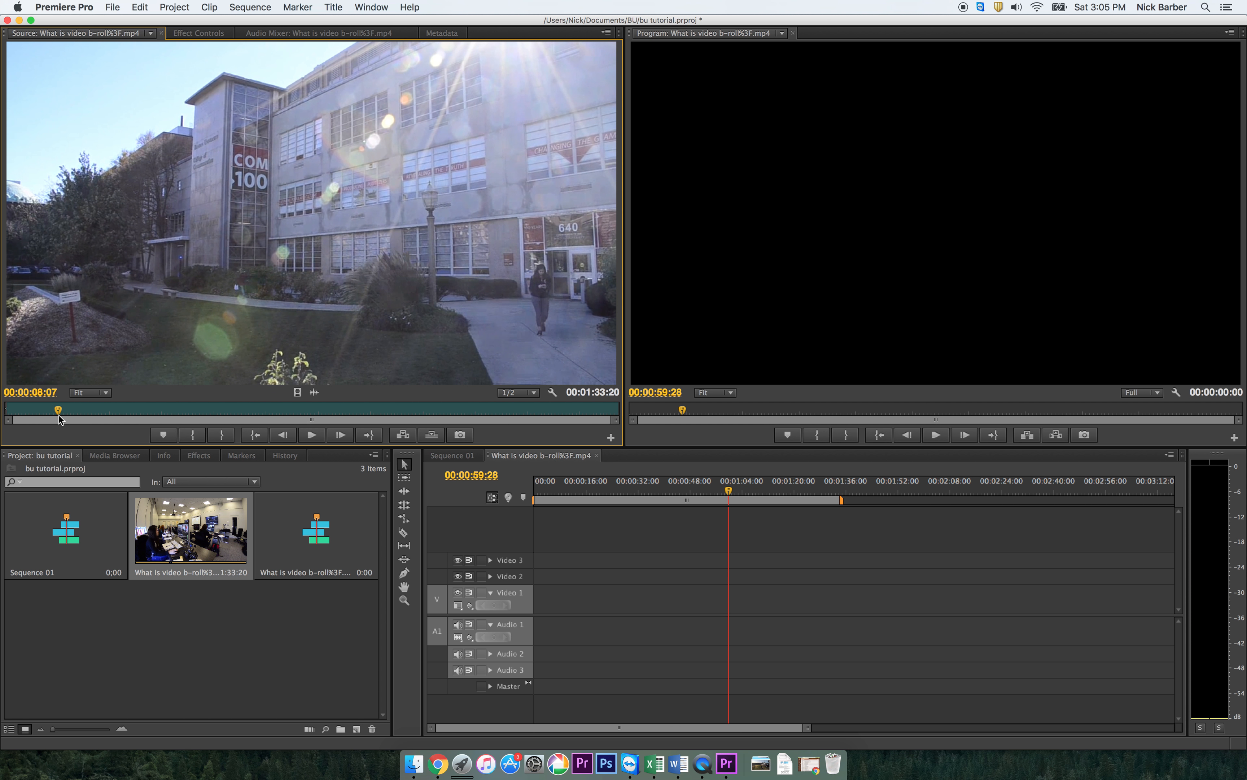
pyautogui.press('o')
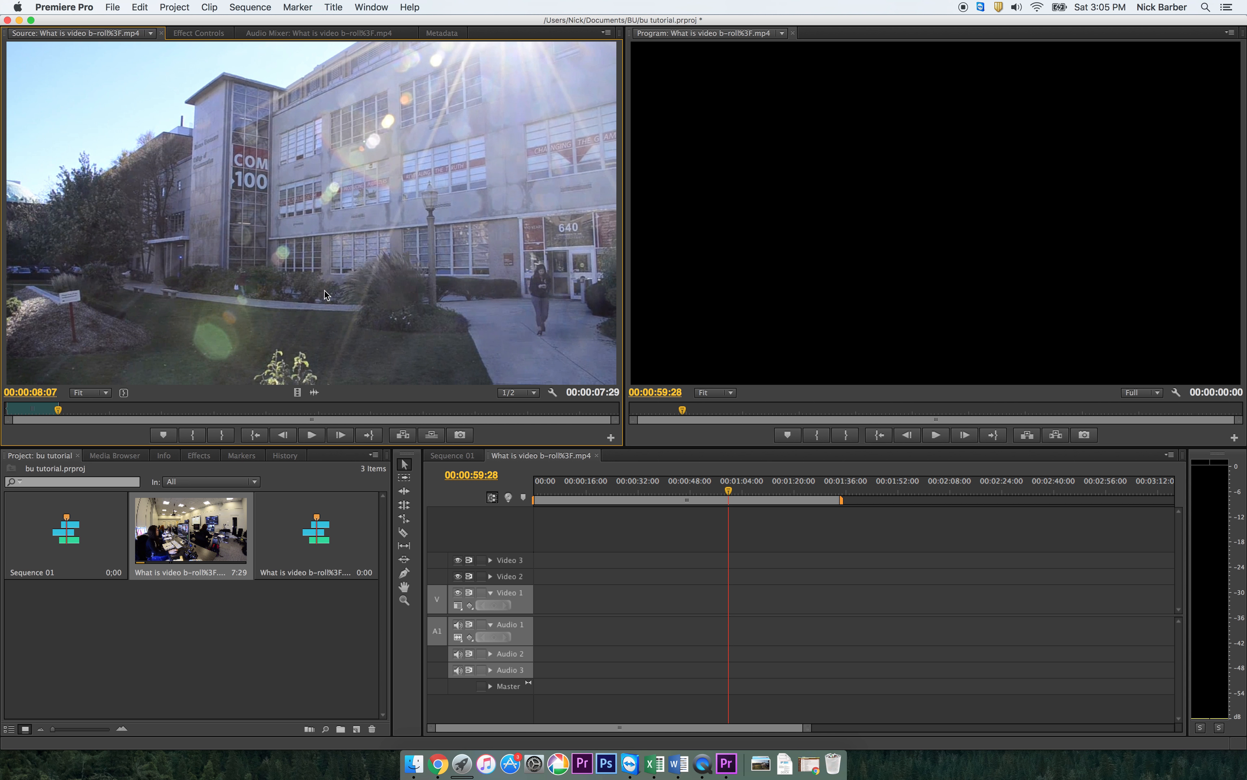
pyautogui.moveTo(325, 293); pyautogui.dragTo(542, 607)
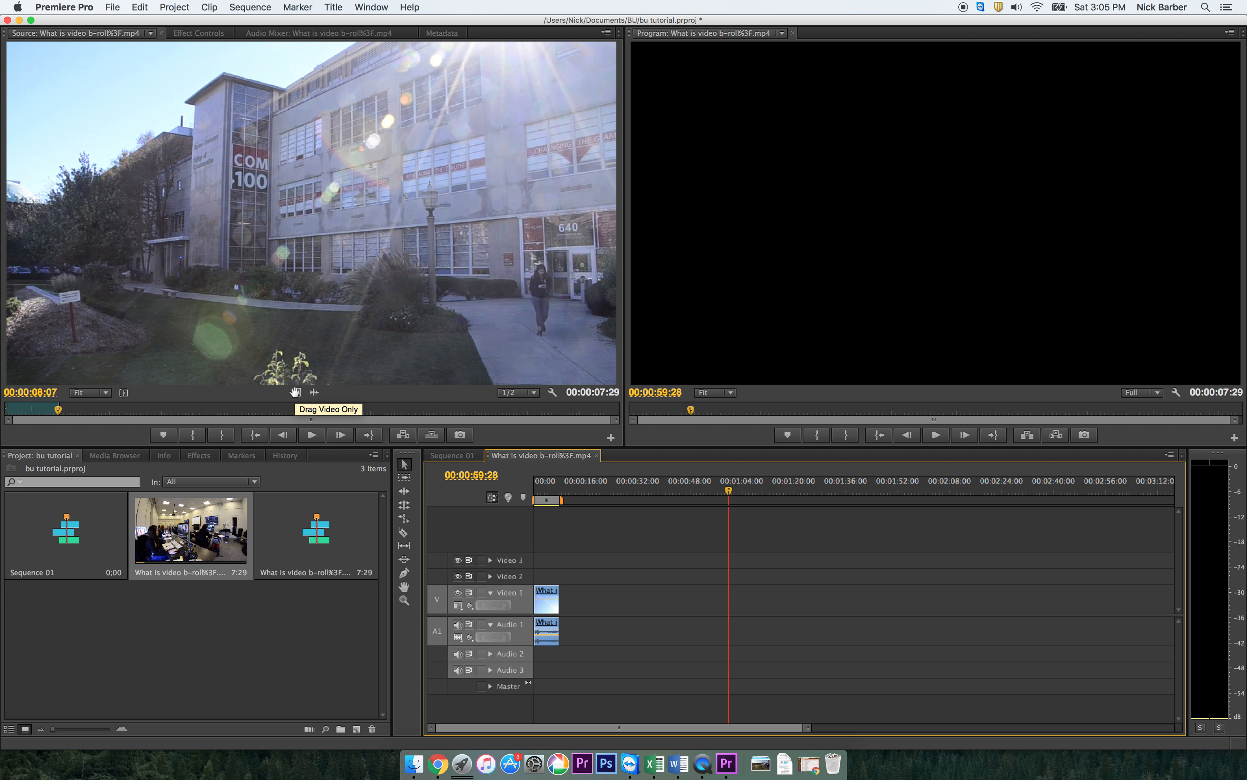
# Add copies of the building shot's video to Video 2 and its audio to Audio 2.
pyautogui.moveTo(295, 392); pyautogui.dragTo(573, 578)
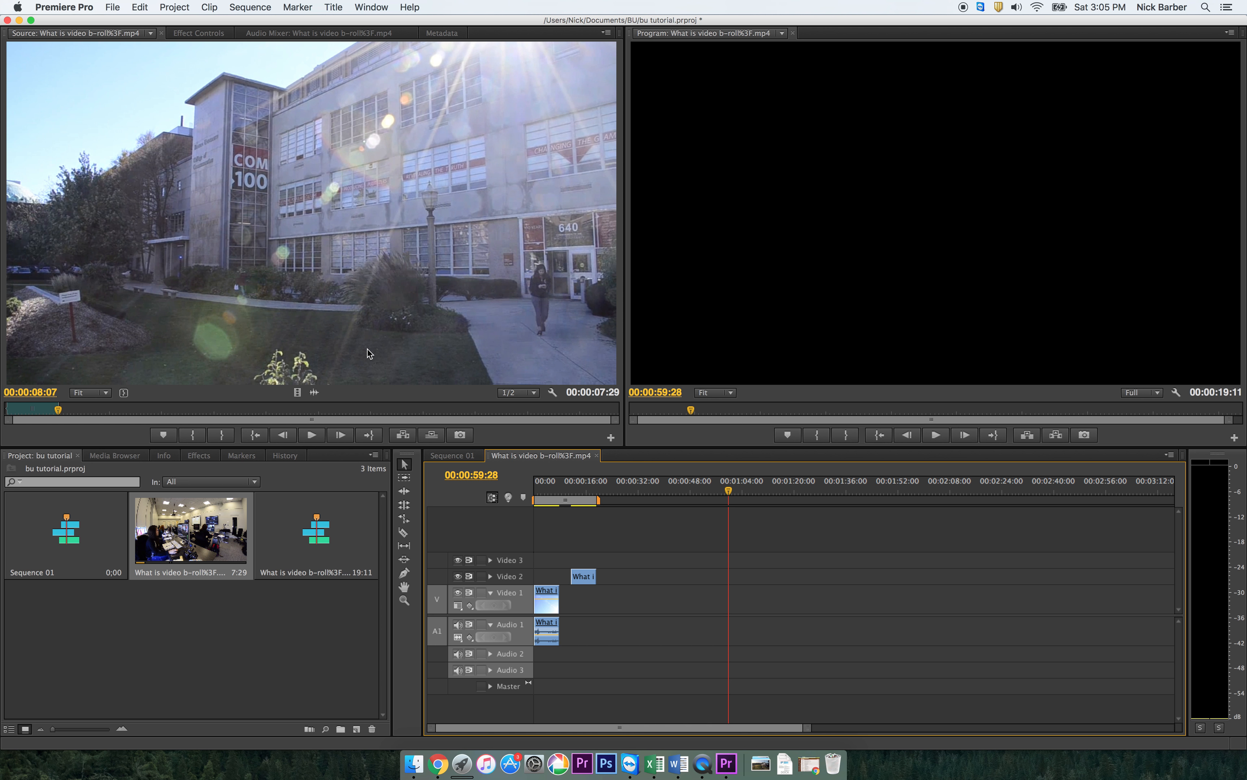
pyautogui.moveTo(314, 392); pyautogui.dragTo(563, 657)
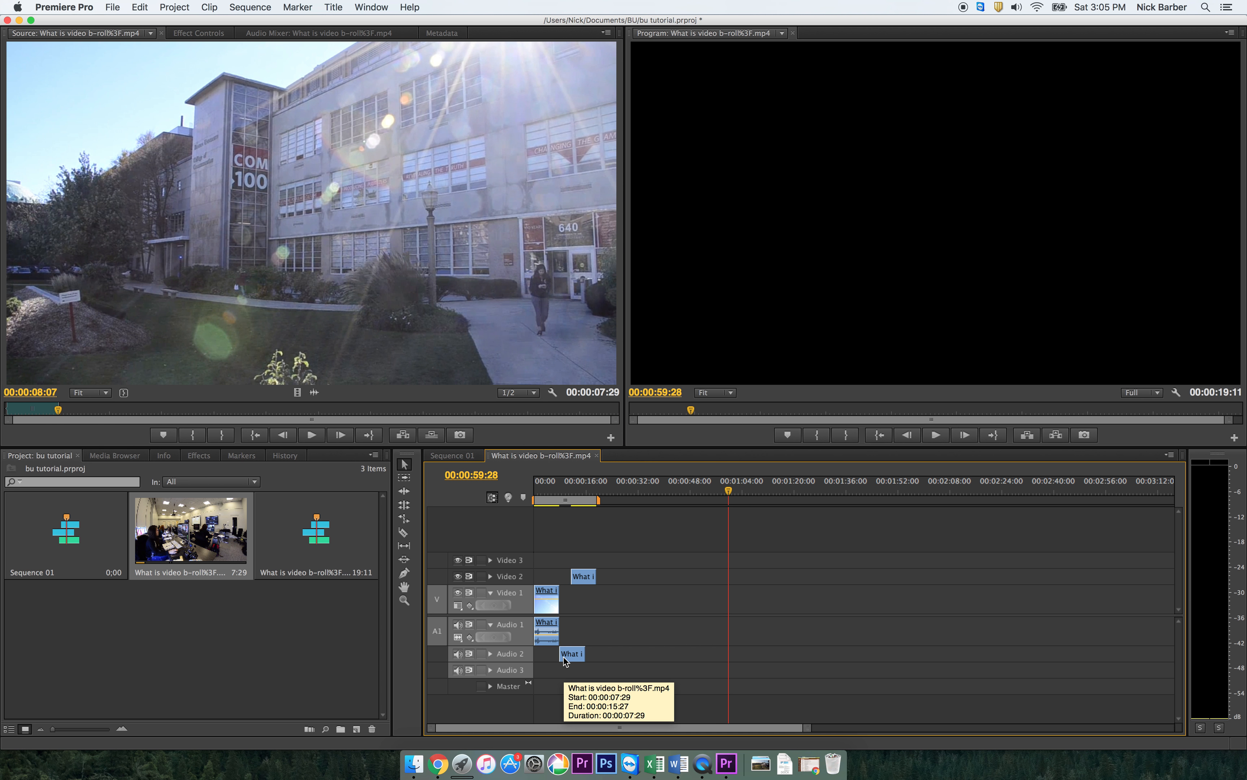
pyautogui.moveTo(75, 409); pyautogui.dragTo(179, 410)
# Mark a 6:04 classroom shot, place it on Video 1/Audio 1, and nudge the Video 2 clip earlier.
pyautogui.press('i')
pyautogui.press('space')
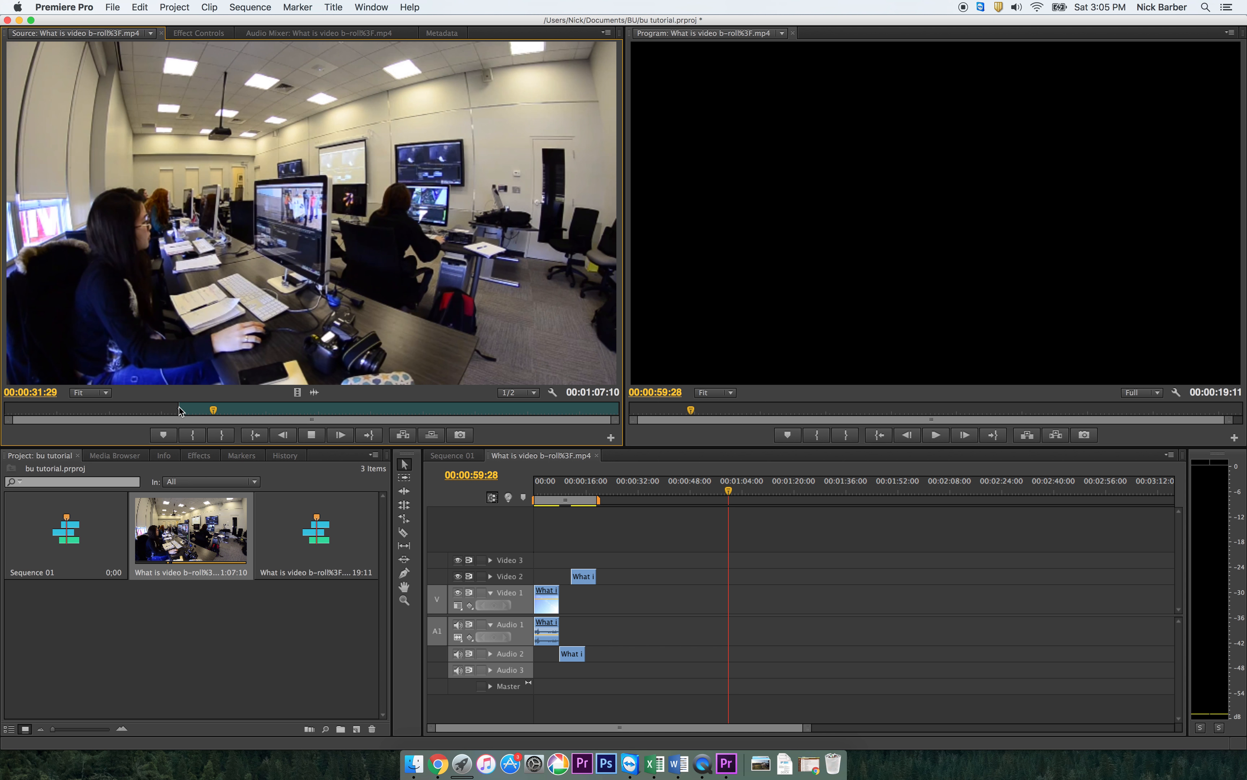
pyautogui.press('space')
pyautogui.press('o')
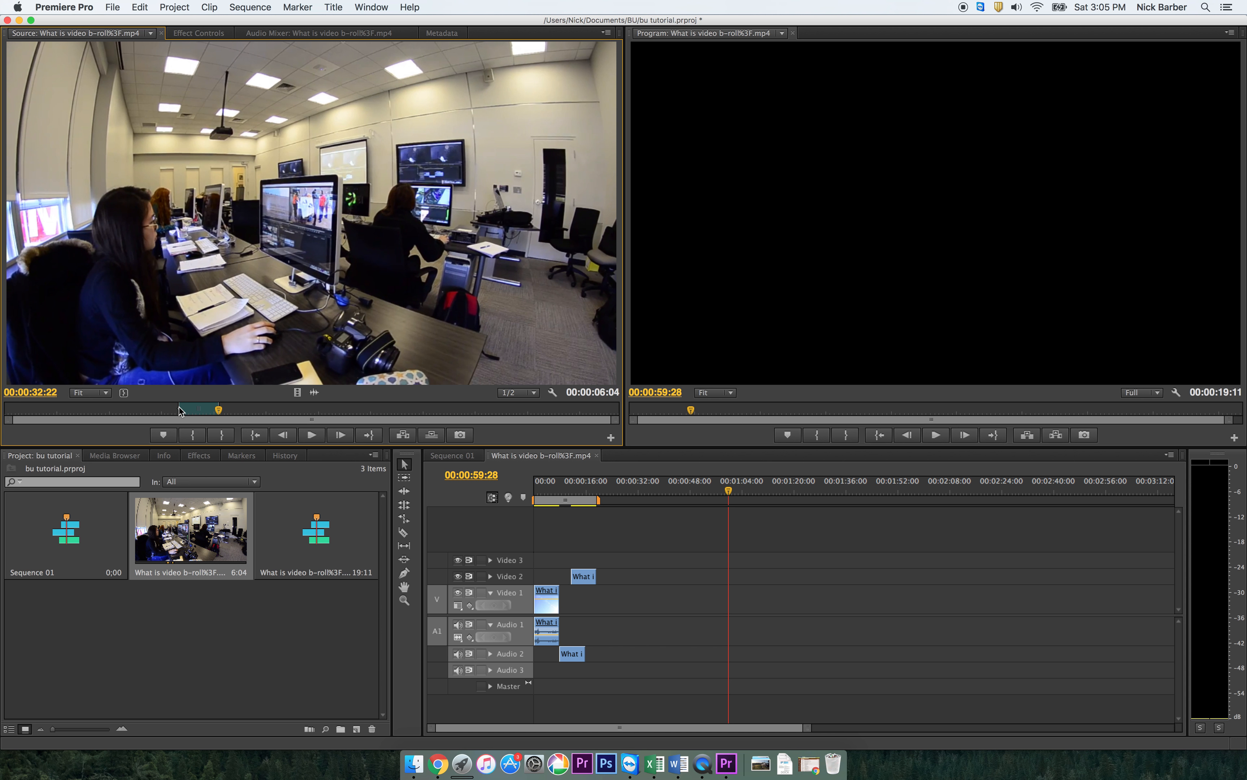
pyautogui.moveTo(361, 249); pyautogui.dragTo(604, 609)
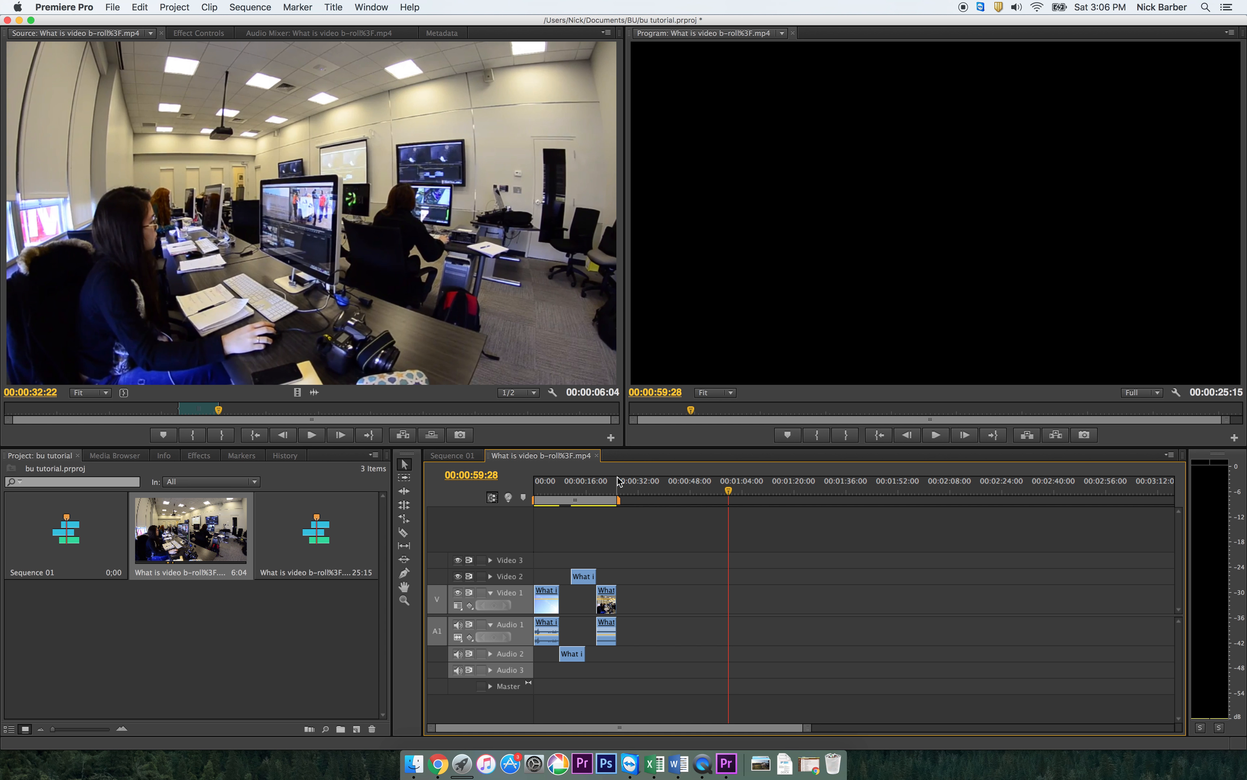
pyautogui.moveTo(584, 576)
pyautogui.mouseDown()
pyautogui.moveTo(573, 577)
pyautogui.moveTo(612, 596)
pyautogui.moveTo(598, 593)
pyautogui.mouseUp()
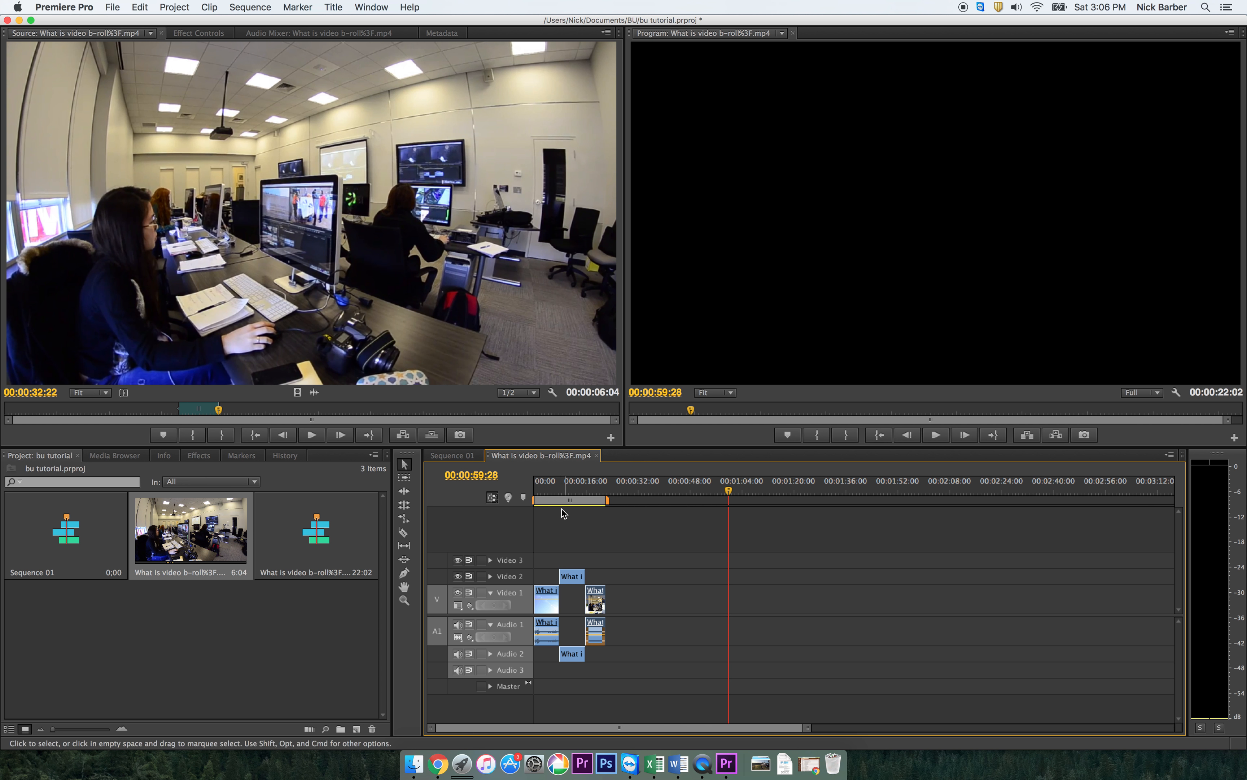
pyautogui.click(541, 485)
# Zoom the timeline to fit and raise the first Audio 1 clip's volume to about 2.33 dB.
pyautogui.press('\\')
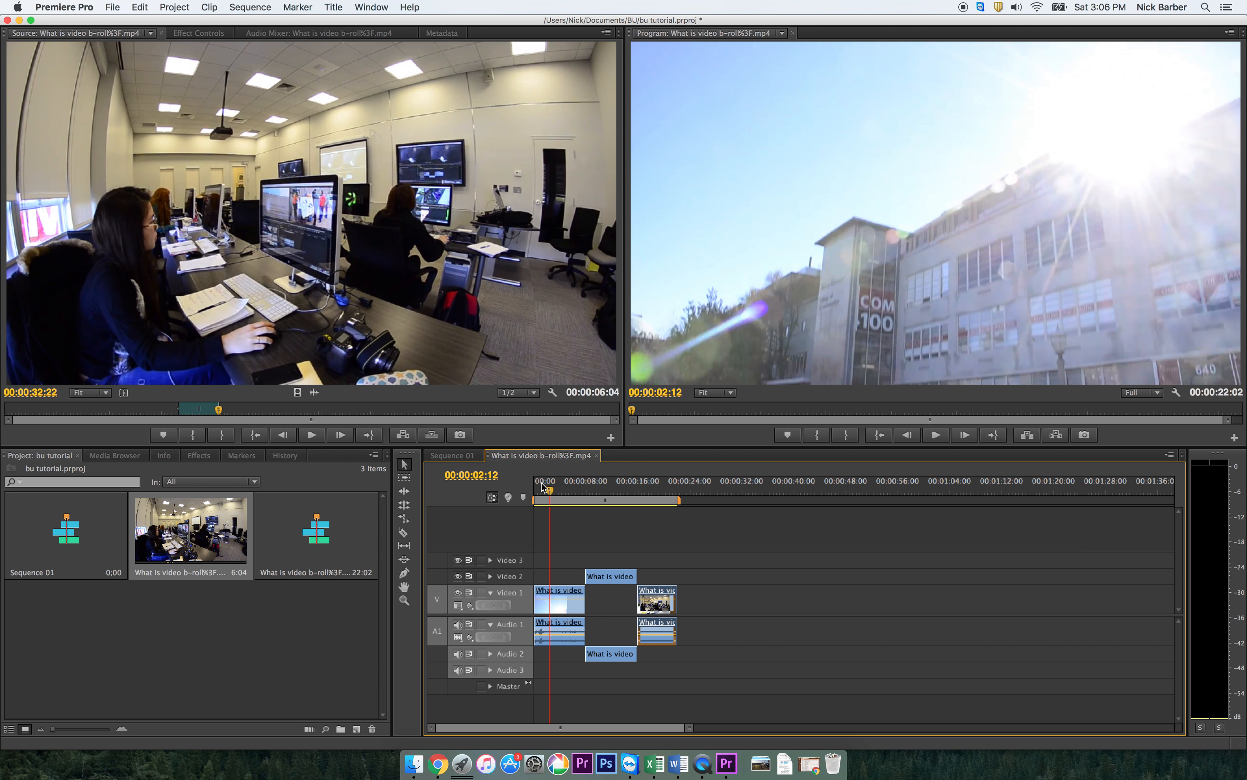
pyautogui.press('=')
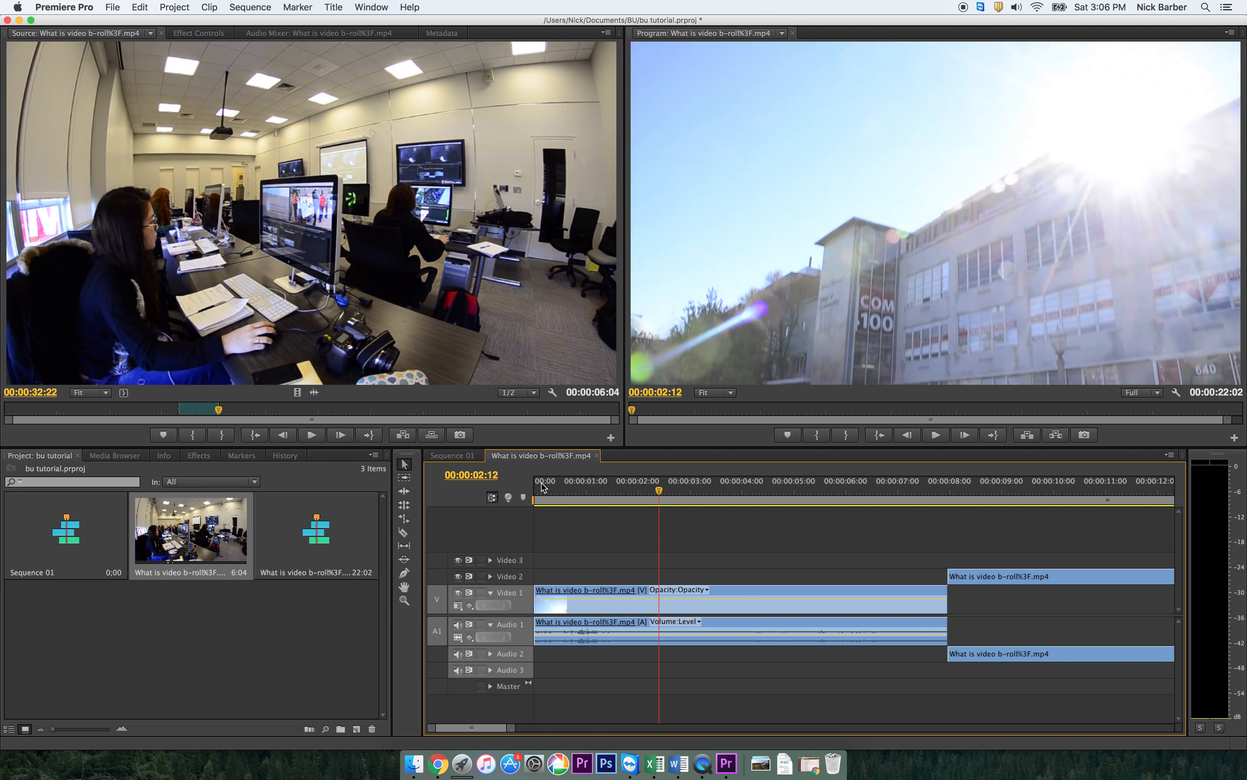
pyautogui.press('-')
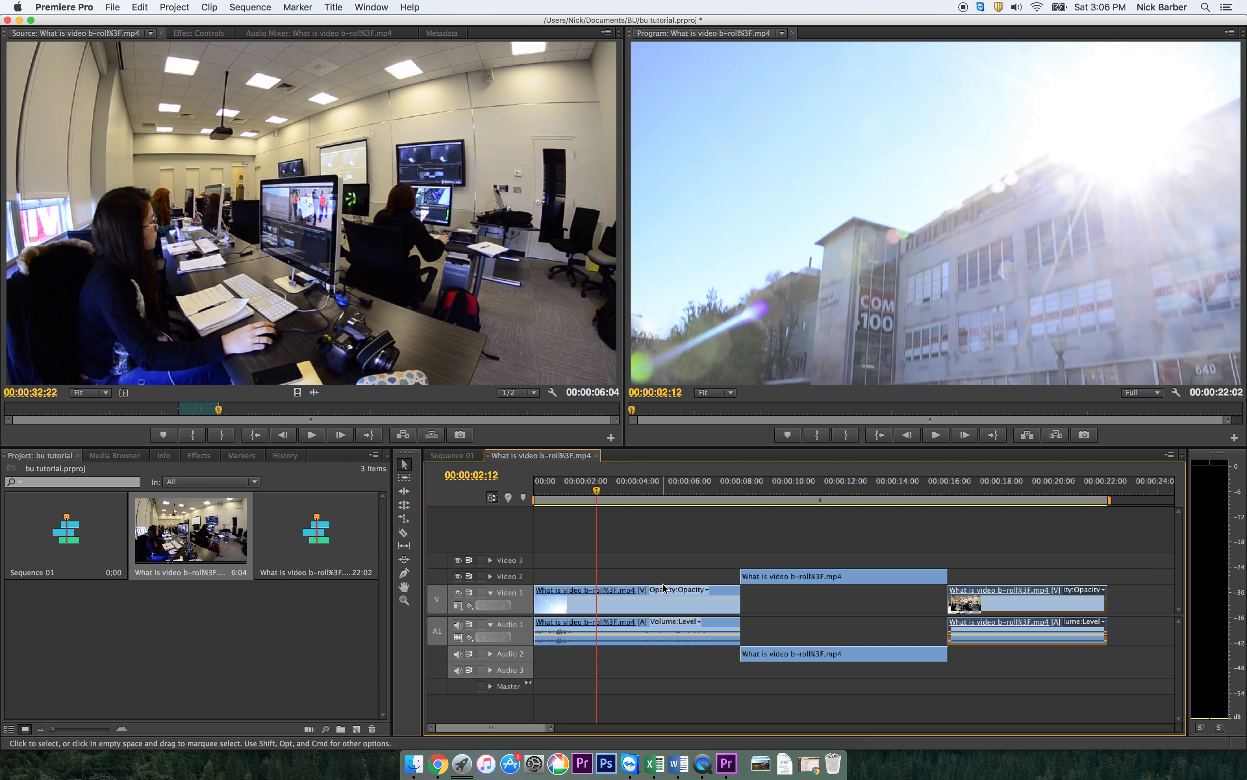
pyautogui.click(615, 639)
pyautogui.moveTo(615, 639); pyautogui.dragTo(615, 635)
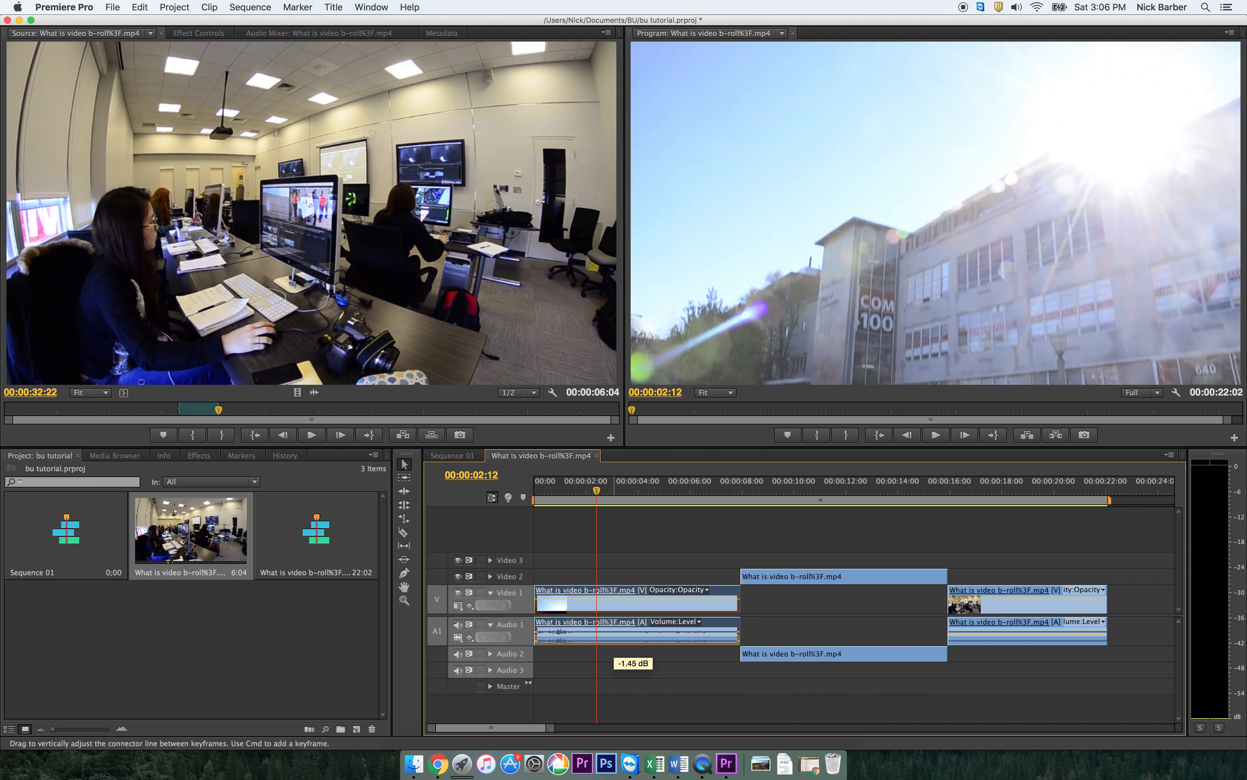
pyautogui.moveTo(615, 636); pyautogui.dragTo(614, 634)
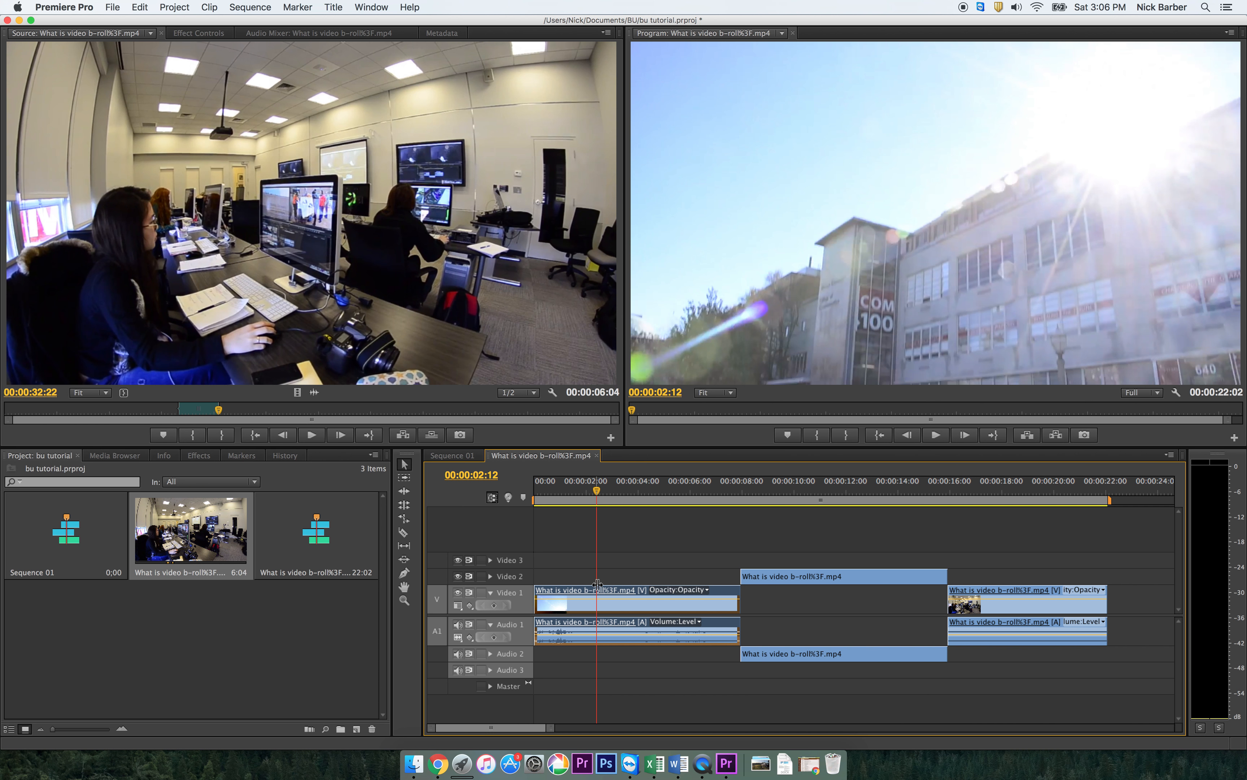
pyautogui.moveTo(559, 639); pyautogui.dragTo(559, 634)
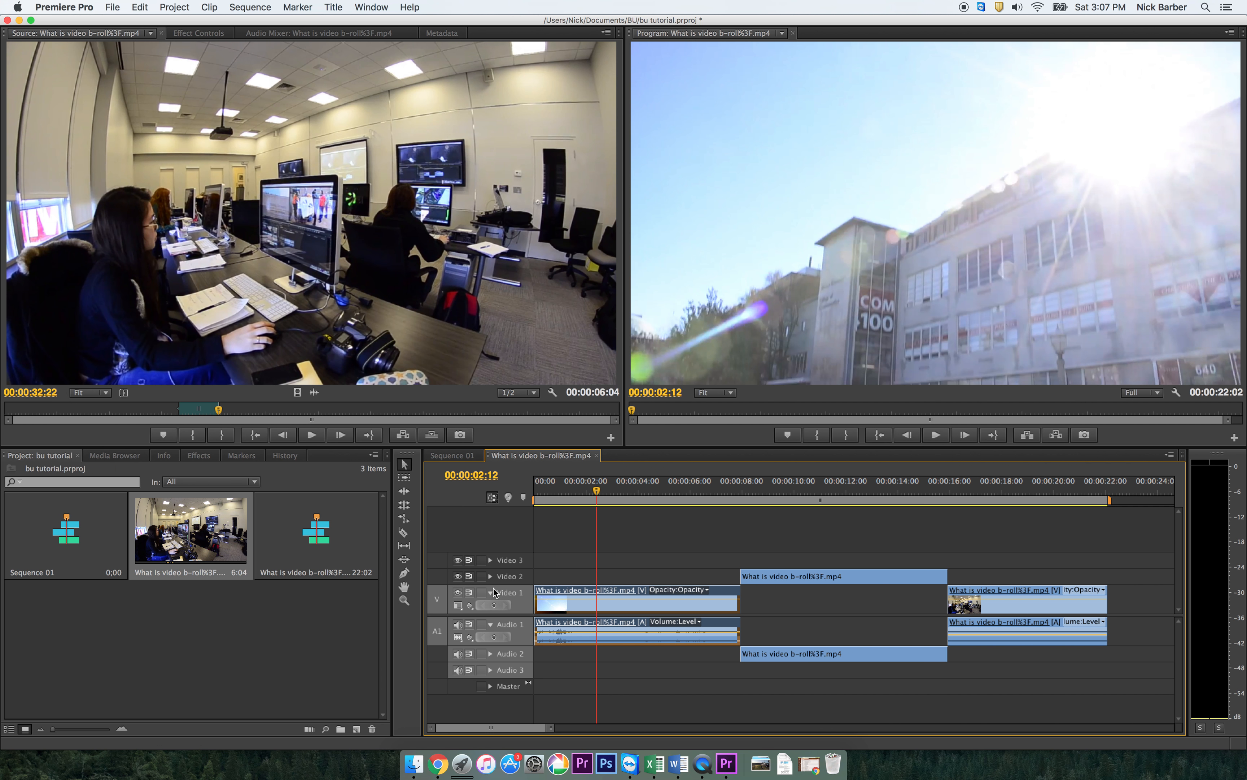
# Add Pen-tool volume keyframes on the first audio clip, dropping the level to about -6.7 dB at 00:00:02:11.
pyautogui.click(404, 575)
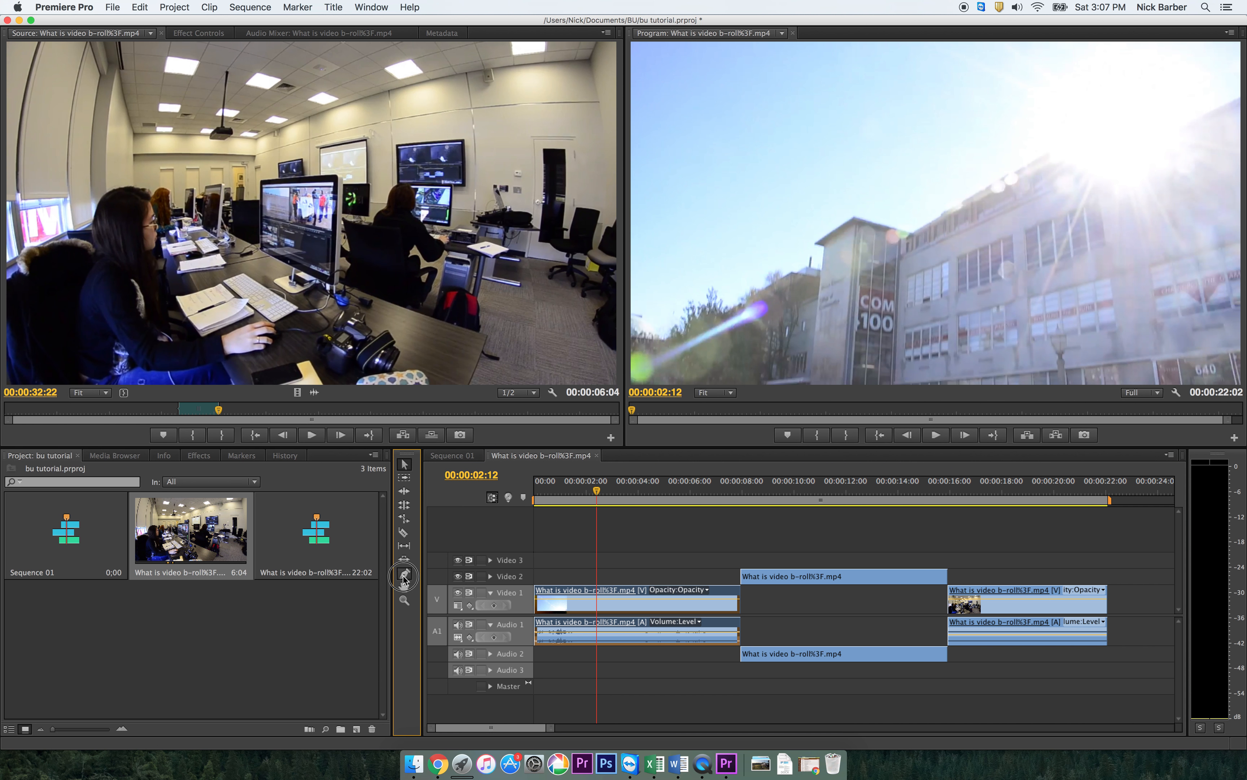
pyautogui.click(576, 633)
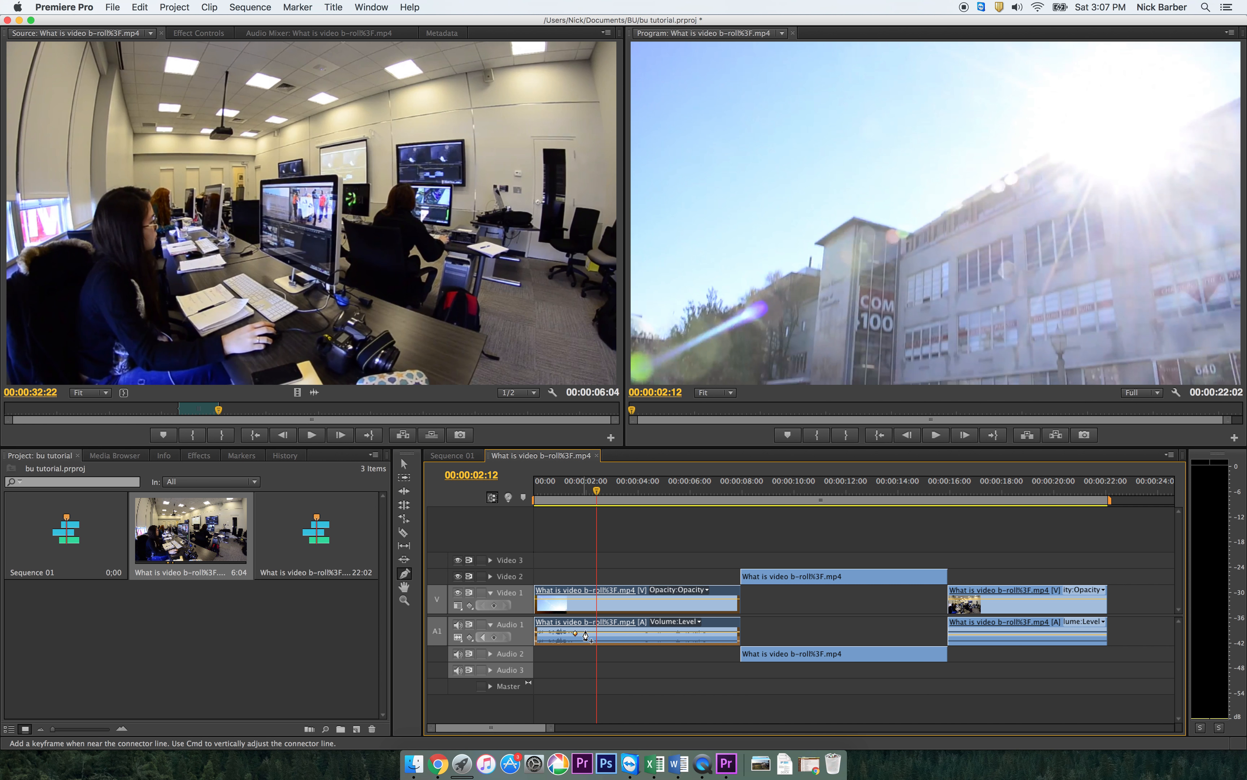
pyautogui.click(597, 633)
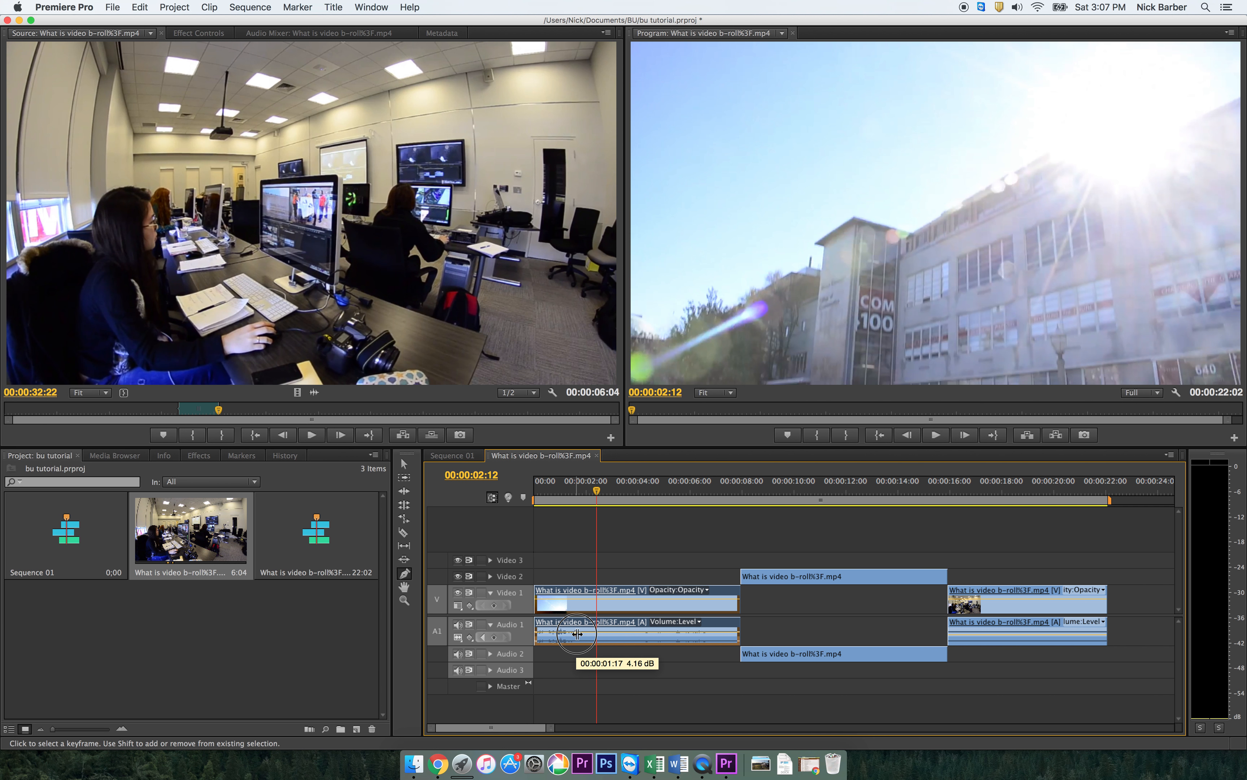
pyautogui.moveTo(576, 633); pyautogui.dragTo(575, 632)
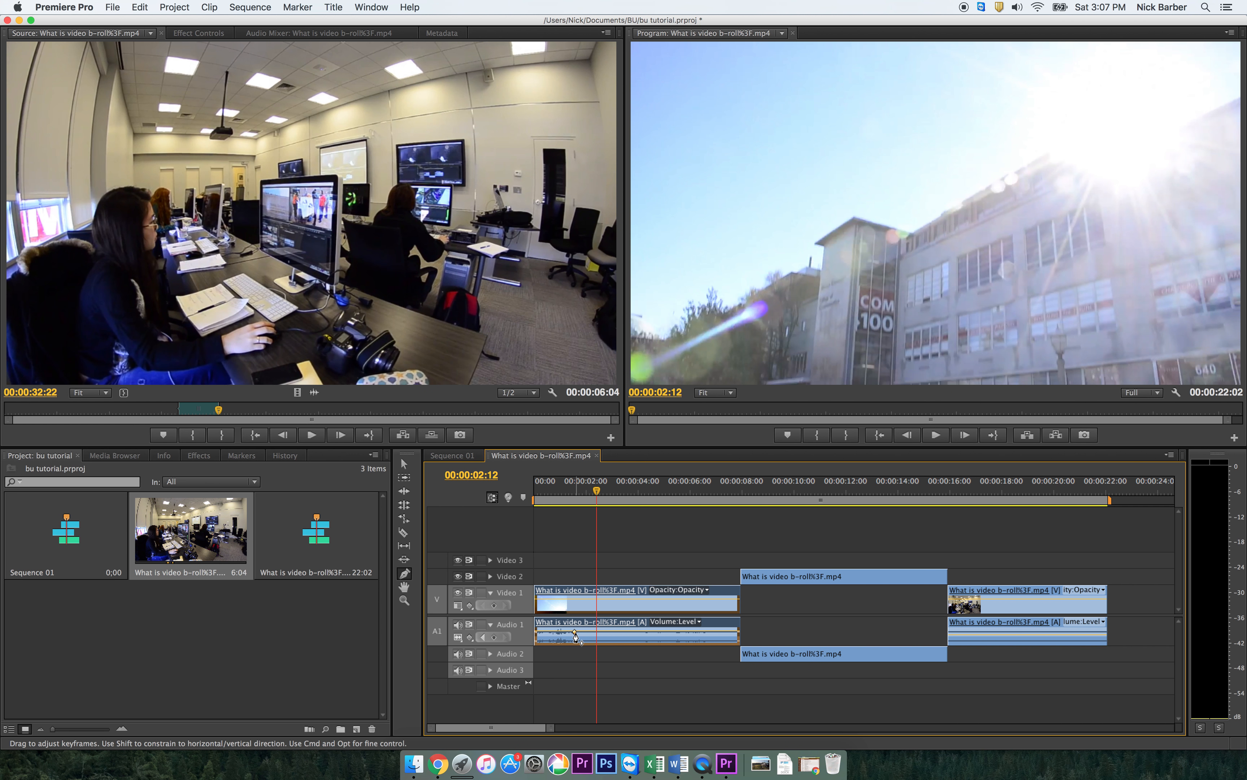
pyautogui.click(593, 632)
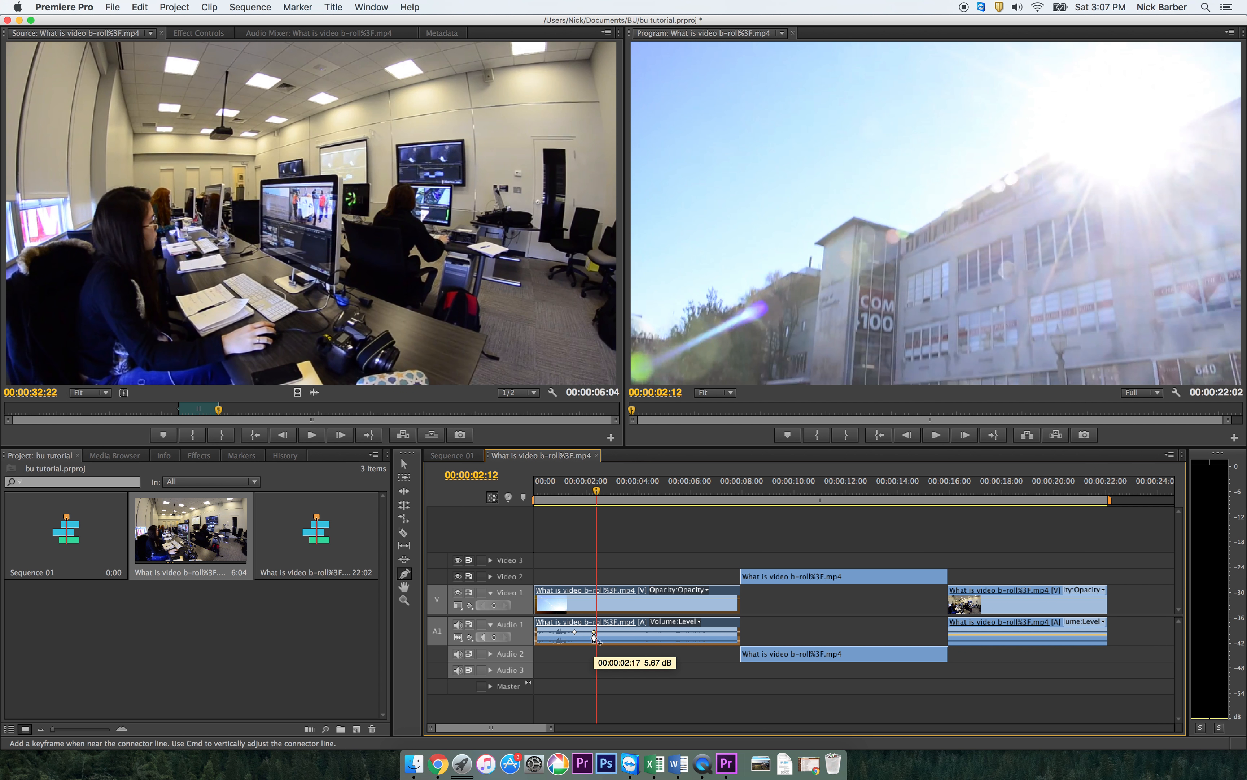
pyautogui.moveTo(594, 633); pyautogui.dragTo(596, 639)
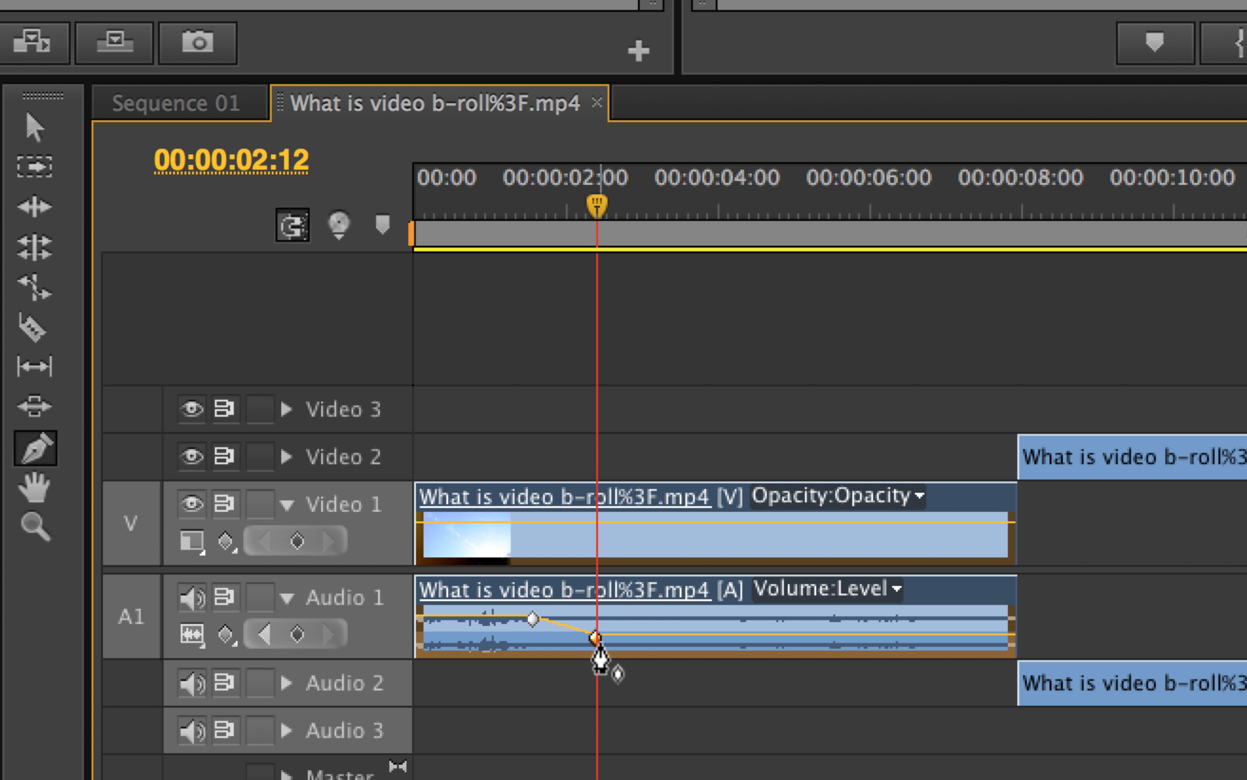
pyautogui.moveTo(595, 639)
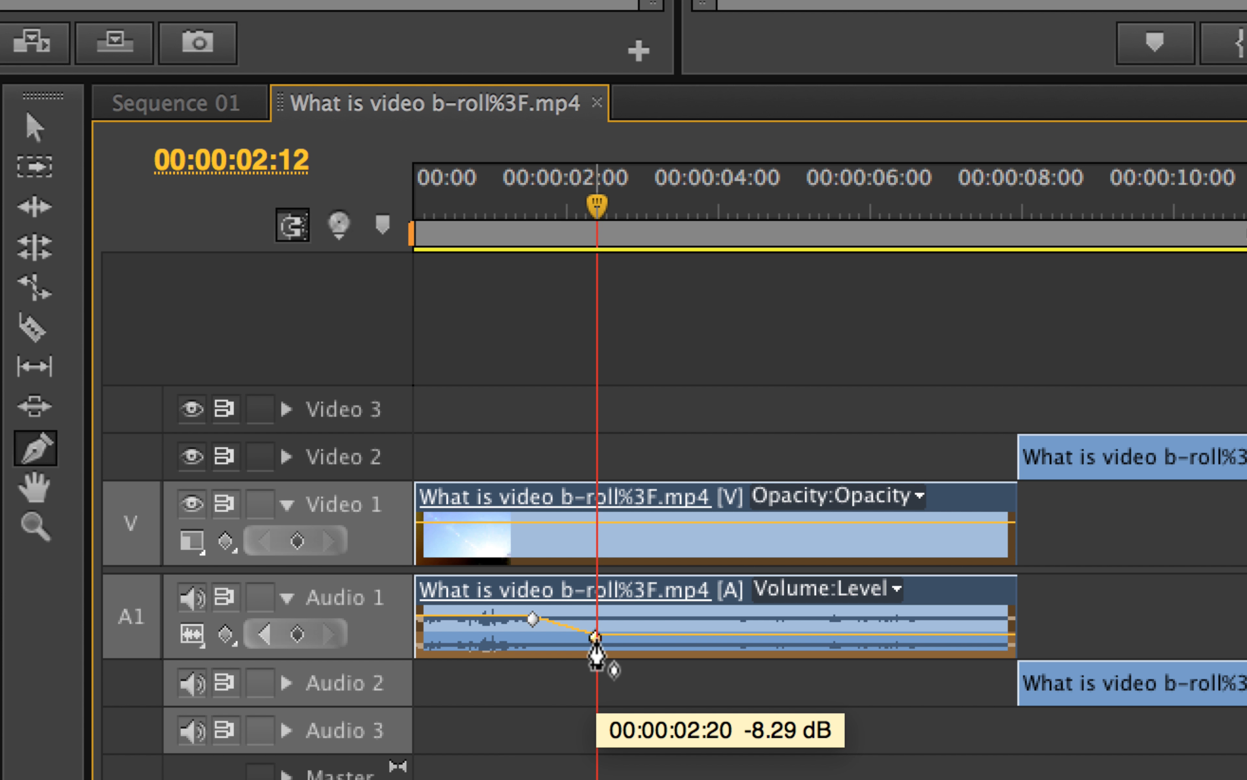
pyautogui.moveTo(596, 639); pyautogui.dragTo(595, 641)
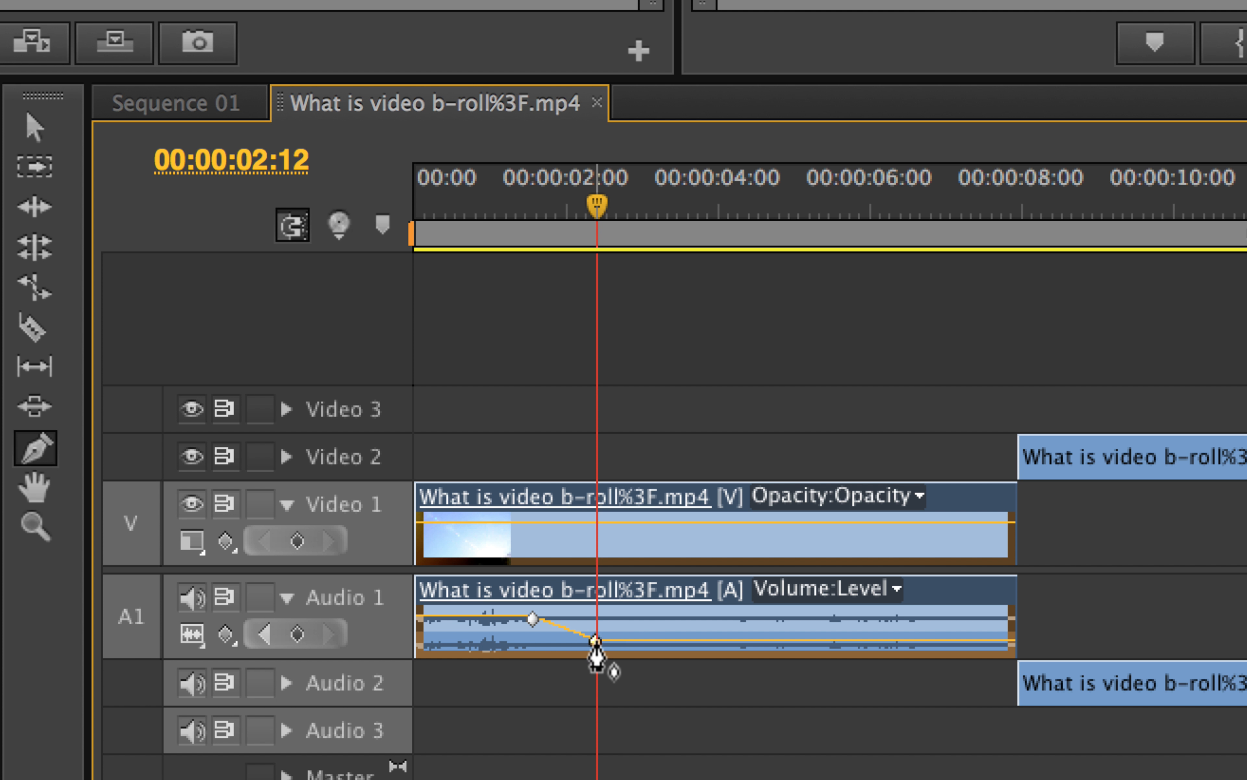
pyautogui.moveTo(595, 641); pyautogui.dragTo(597, 635)
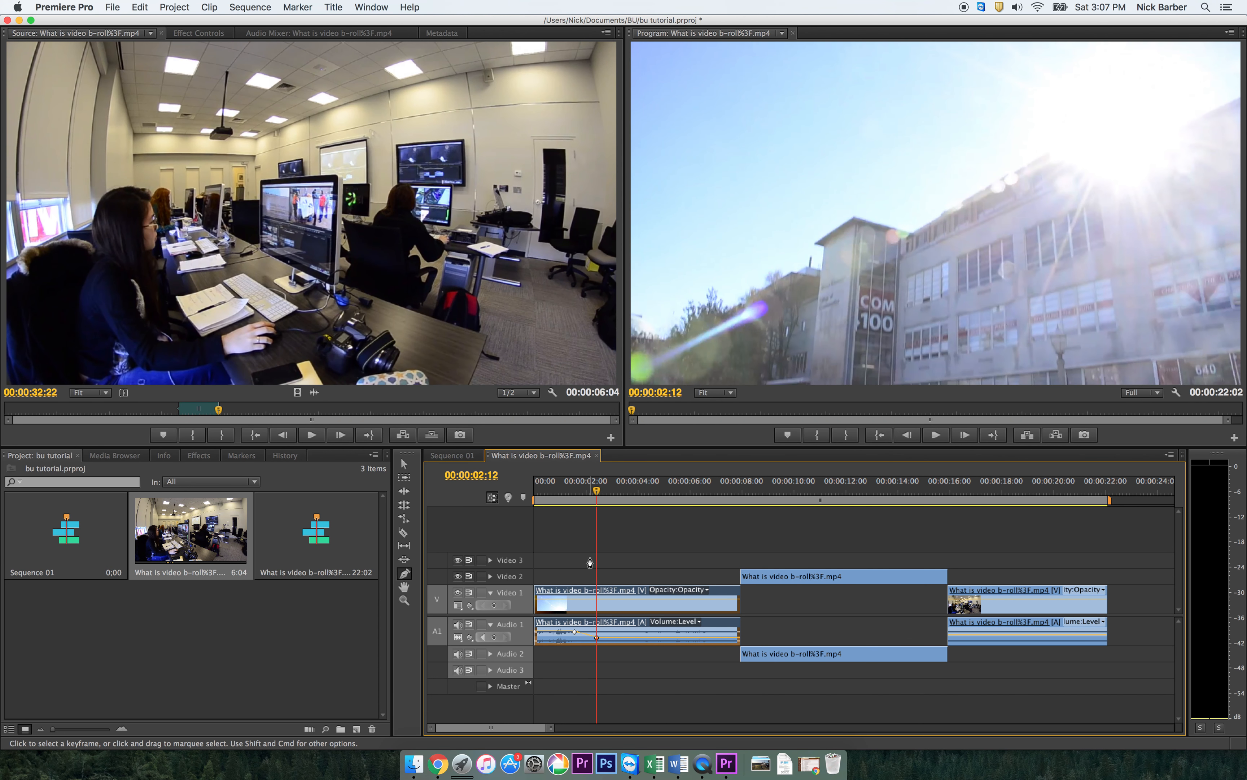
# Move the Audio 2 clip to start near two seconds and expand the Audio 2 track.
pyautogui.click(404, 463)
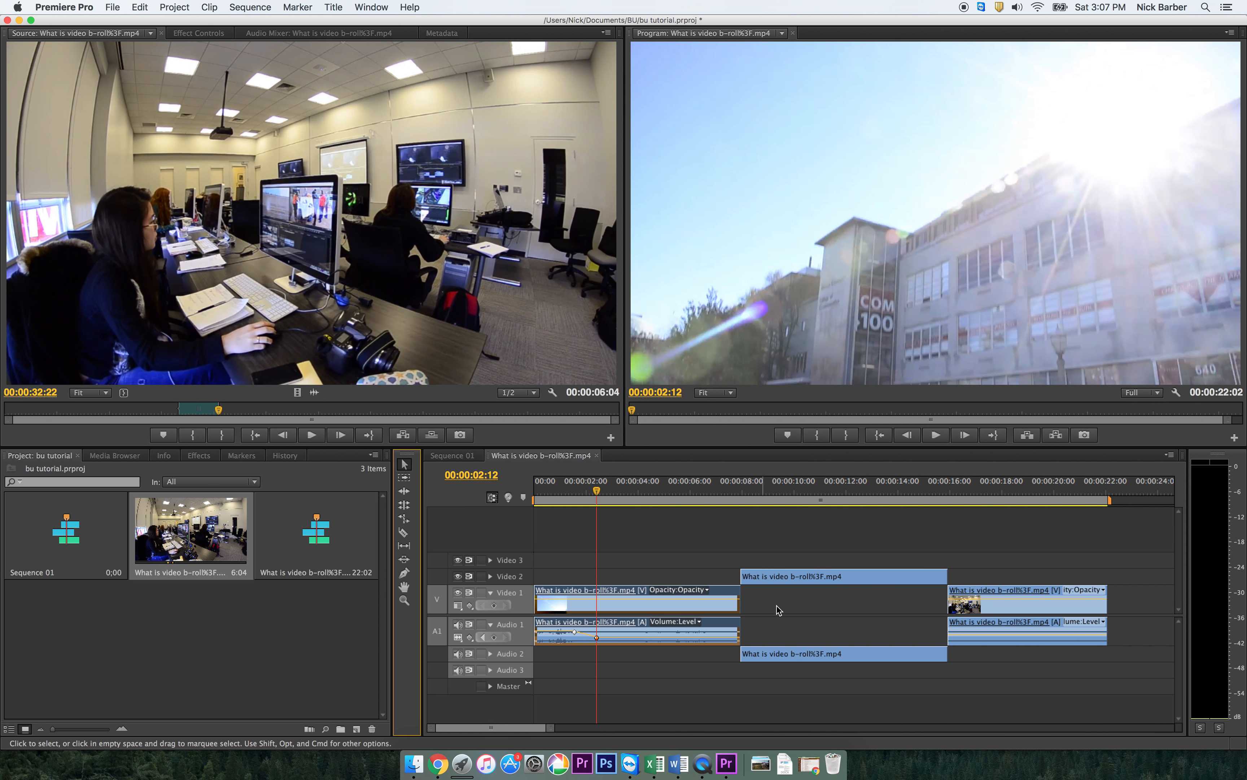
pyautogui.moveTo(806, 654); pyautogui.dragTo(653, 655)
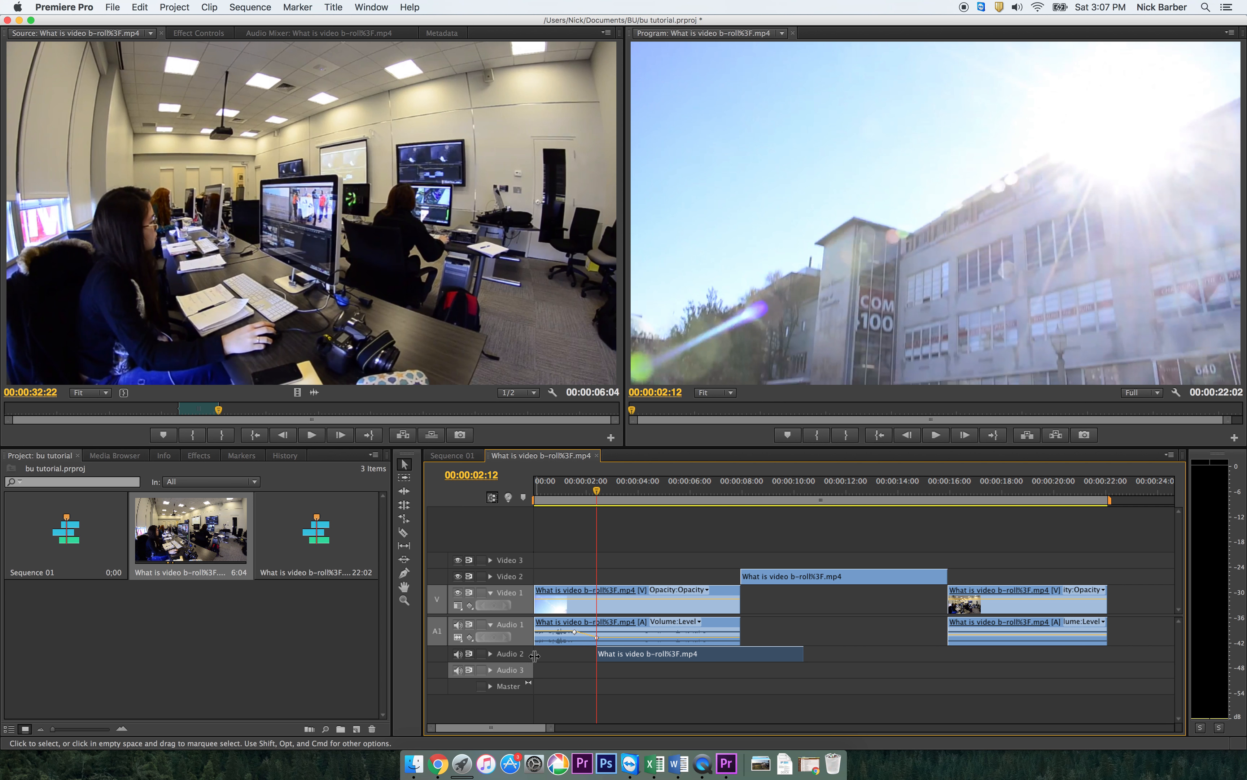
pyautogui.click(491, 654)
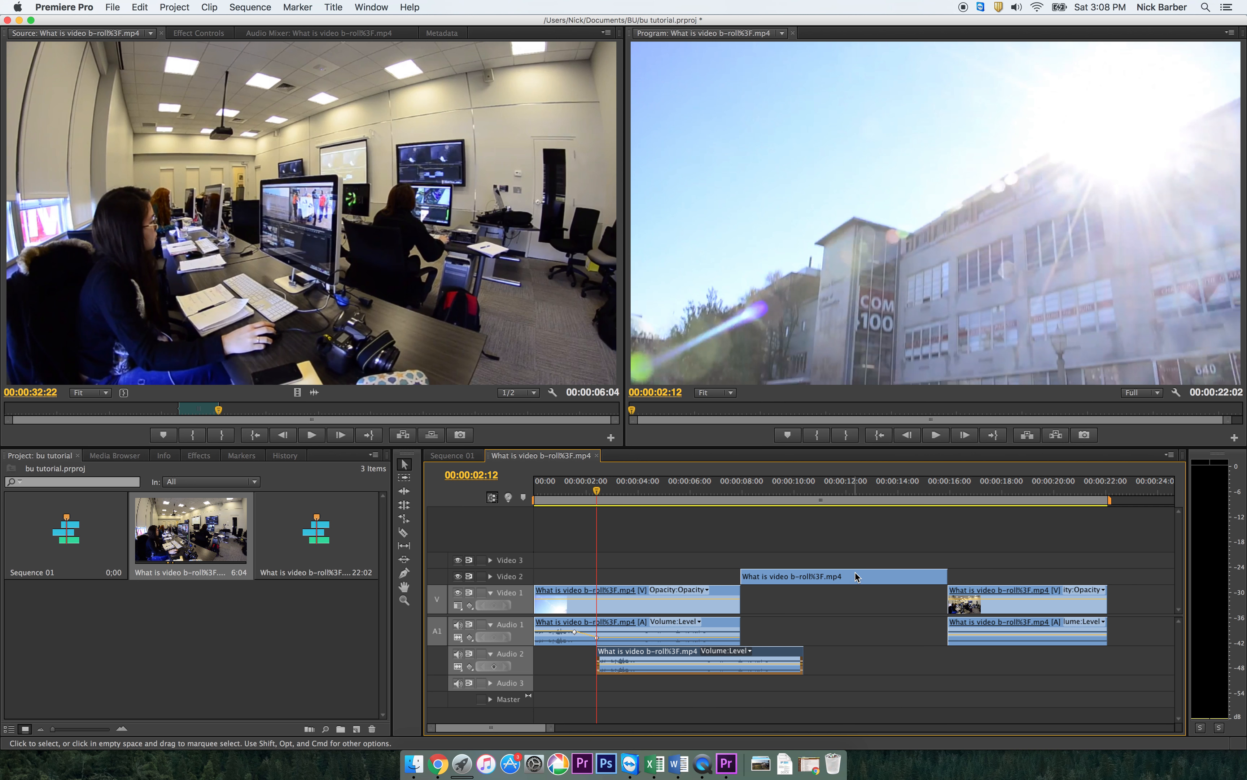
# Move the last clip earlier, push the Video 2 clip later, and extend the first clip to close the gap.
pyautogui.moveTo(1007, 595)
pyautogui.mouseDown()
pyautogui.moveTo(851, 611)
pyautogui.moveTo(866, 612)
pyautogui.mouseUp()
pyautogui.click(782, 579)
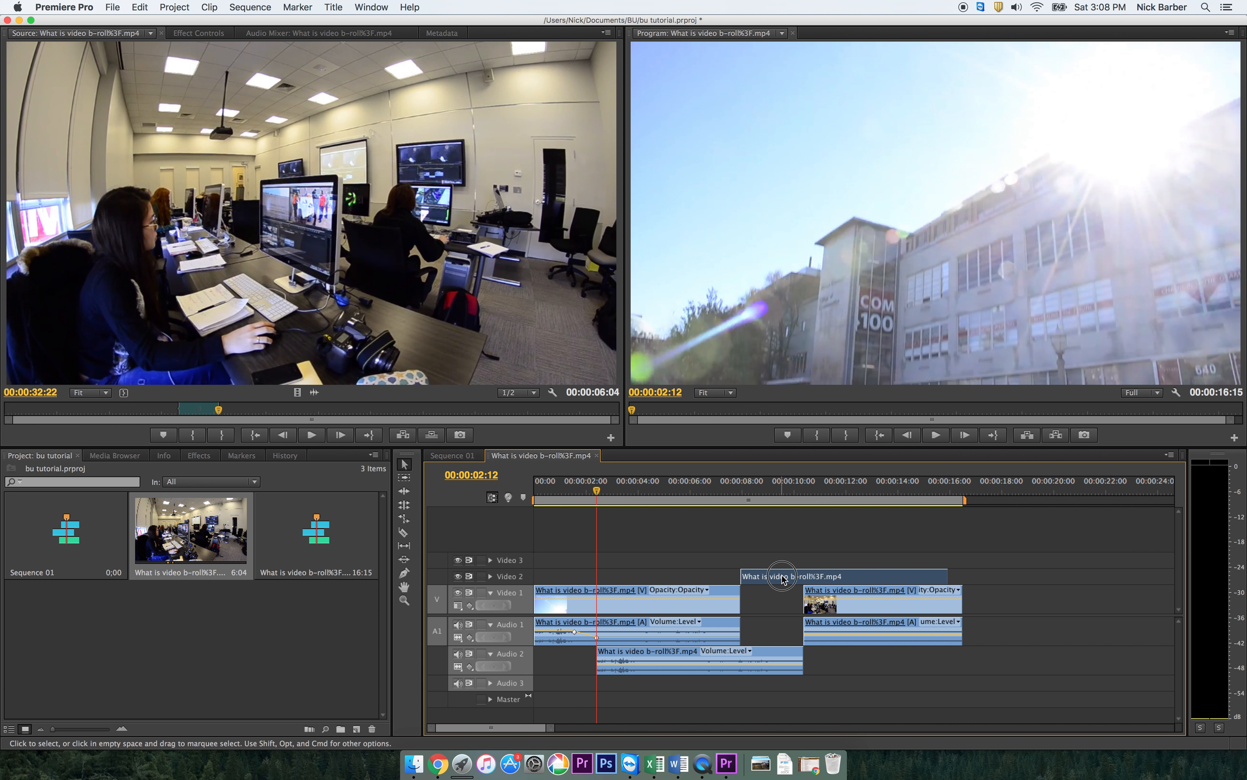
pyautogui.moveTo(782, 579); pyautogui.dragTo(888, 578)
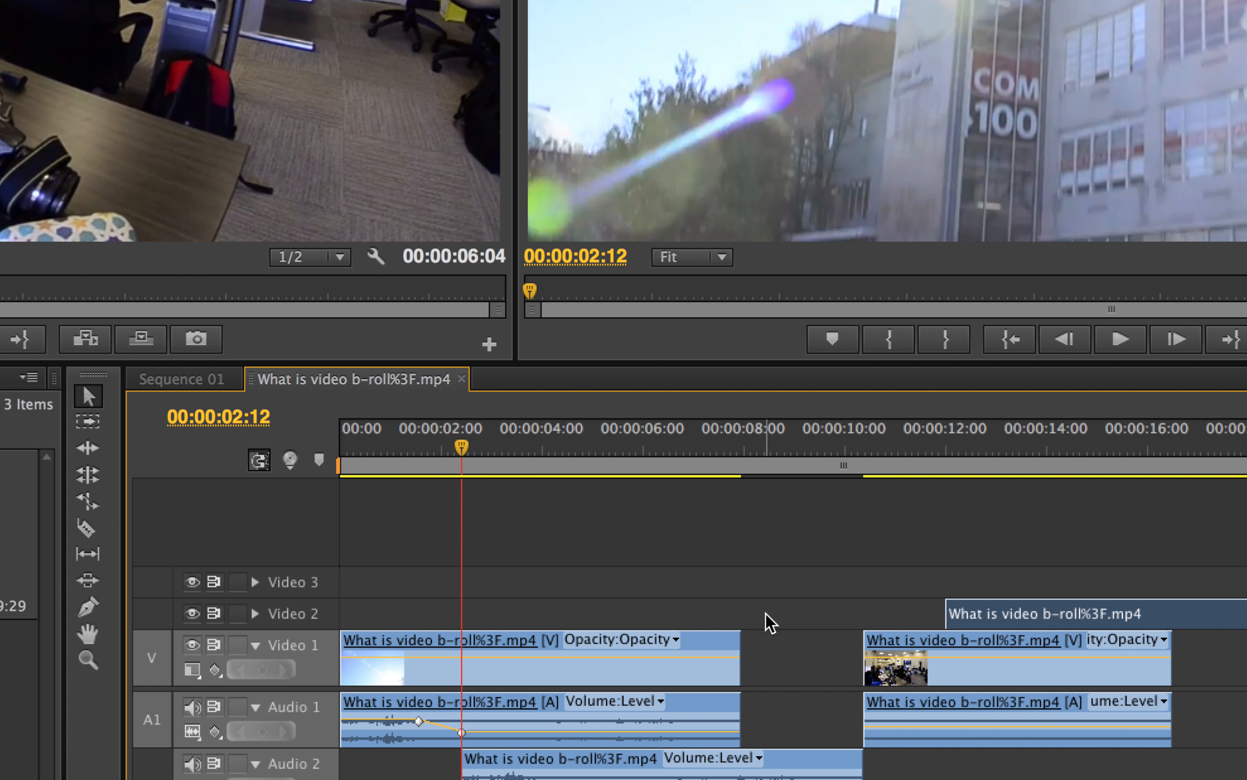
pyautogui.click(771, 622)
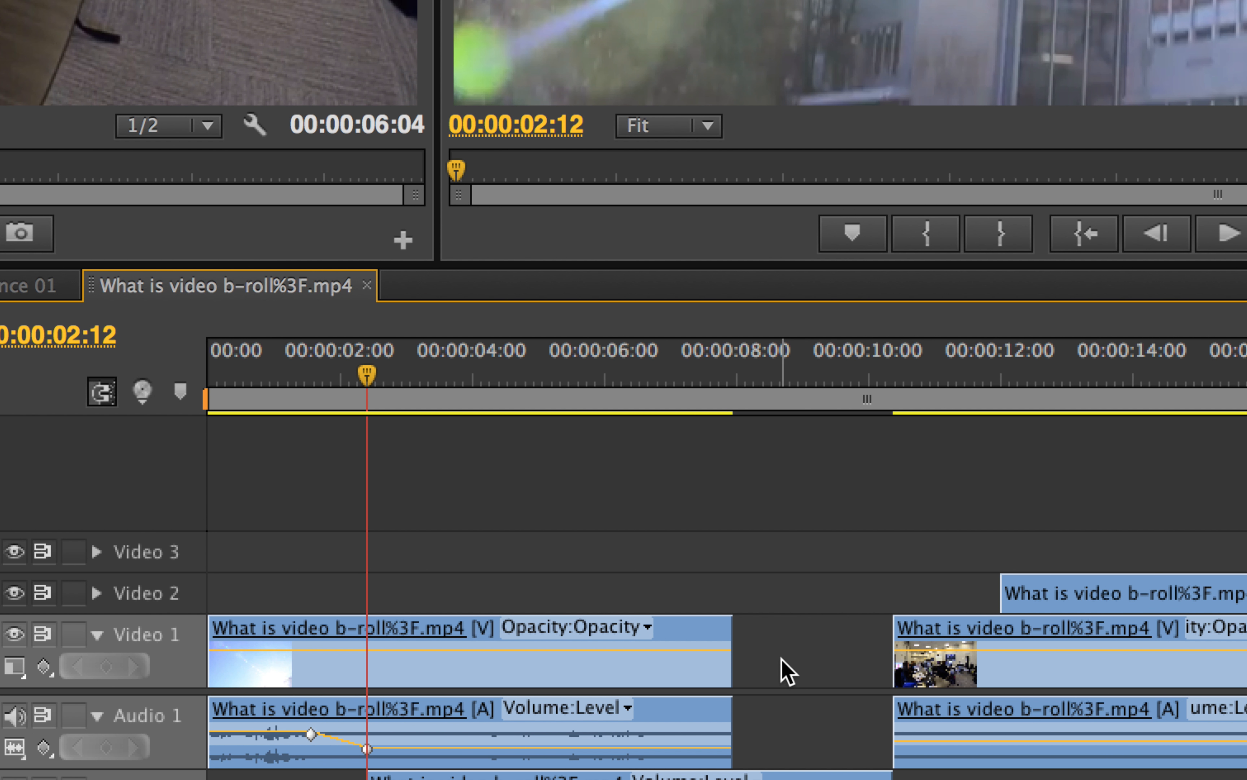
pyautogui.moveTo(719, 619); pyautogui.dragTo(881, 617)
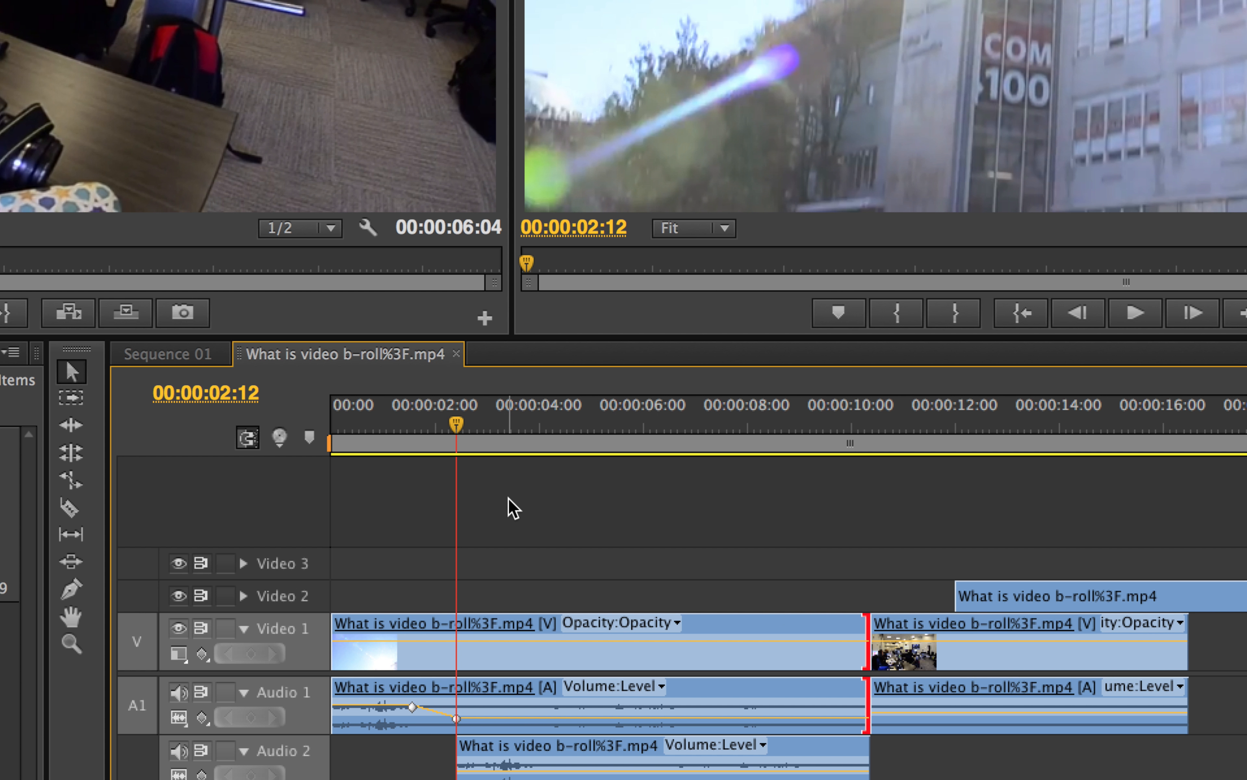
# Split the first Video 1/Audio 1 clip at about four seconds with the Razor tool.
pyautogui.click(72, 510)
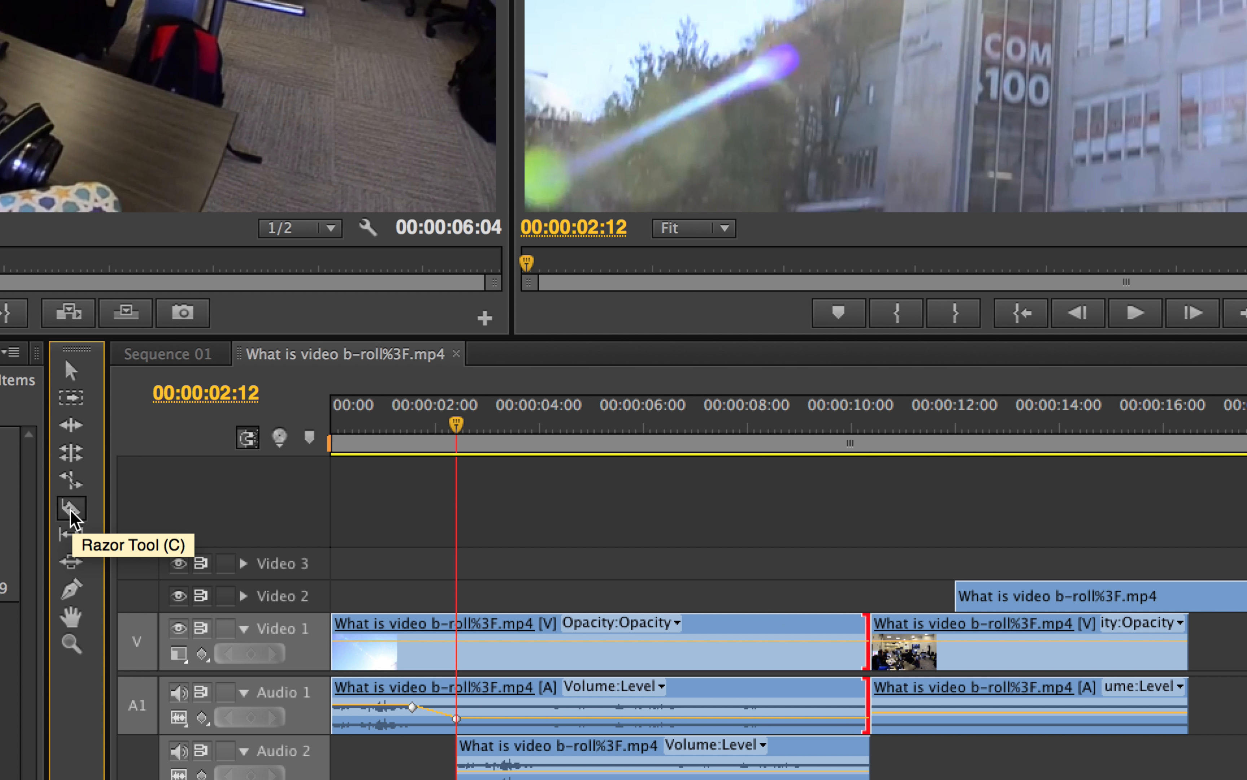
pyautogui.click(557, 634)
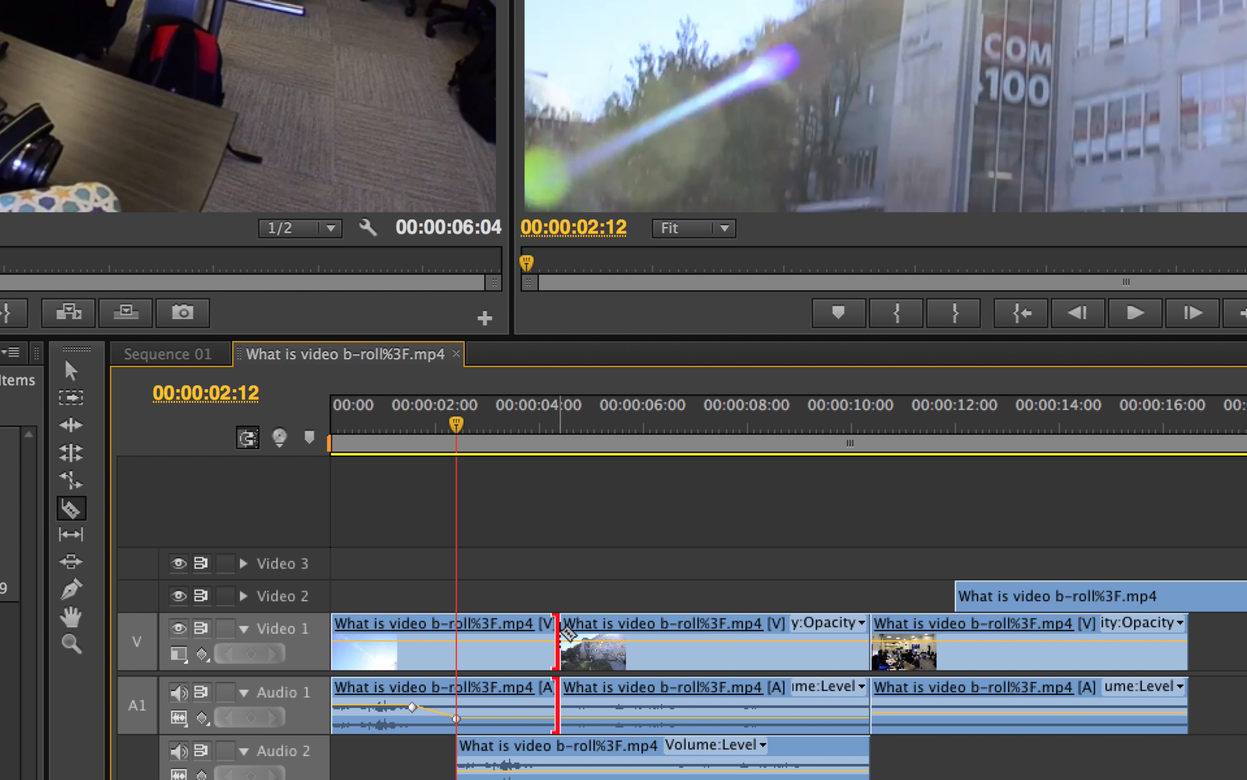
pyautogui.click(72, 371)
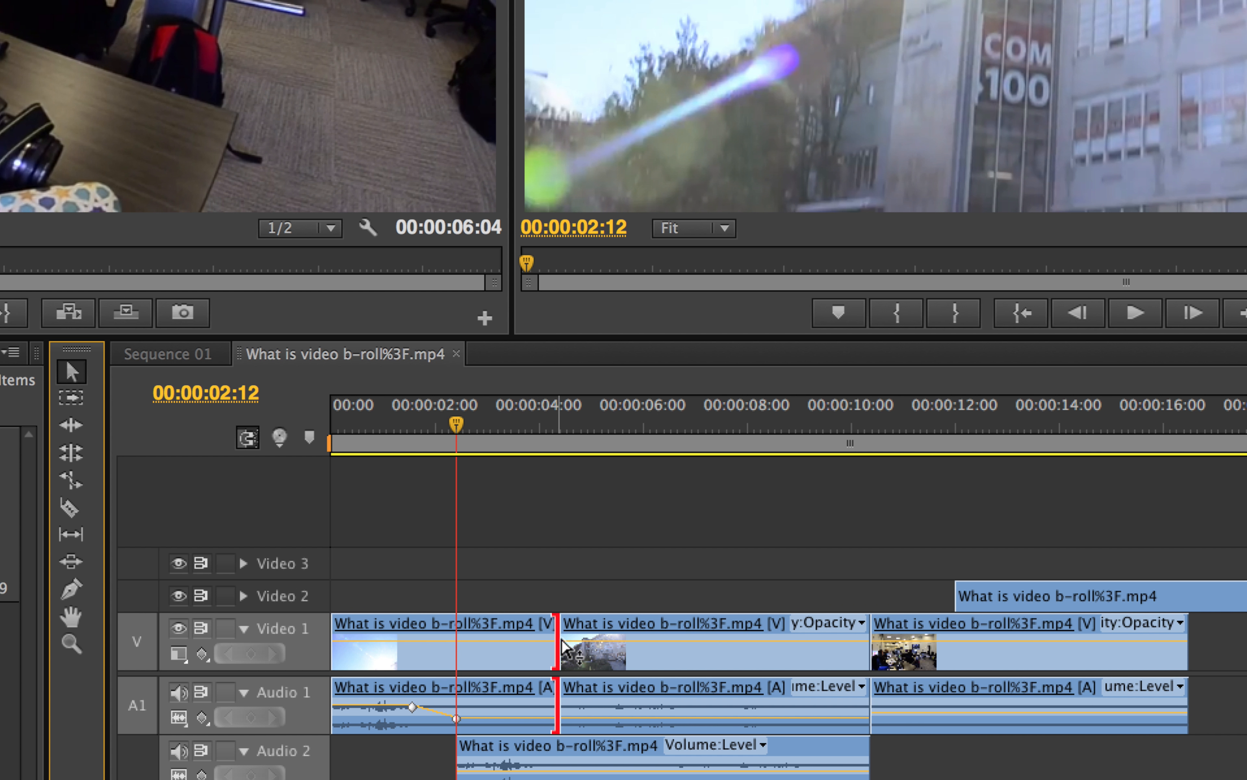
# Trim the cut and slot the building shot into Video 1 from 00:00:04:12 to 00:00:06:28.
pyautogui.click(591, 604)
pyautogui.moveTo(570, 626); pyautogui.dragTo(694, 625)
pyautogui.moveTo(1092, 594); pyautogui.dragTo(696, 593)
pyautogui.click(963, 585)
pyautogui.moveTo(963, 585); pyautogui.dragTo(647, 654)
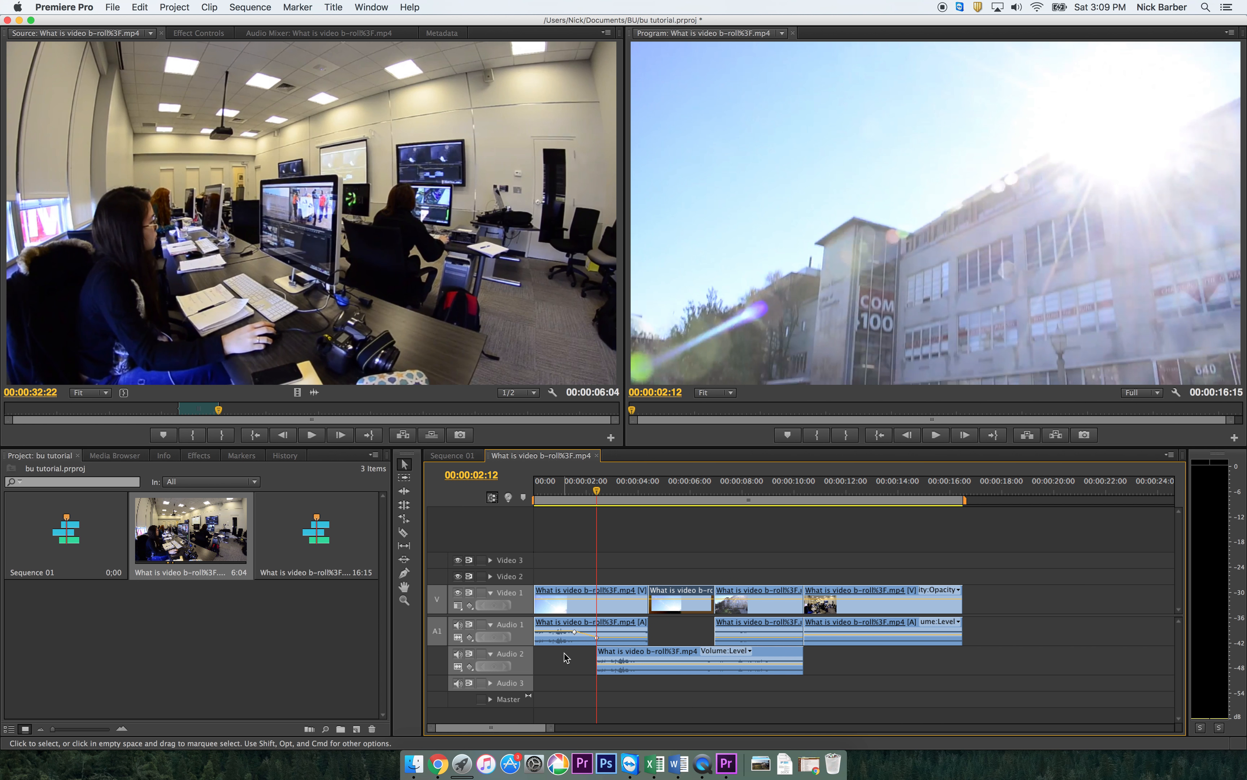
# Lift the cutaway onto Video 2, then start a new 1280×720, 29.97 fps title named Title 01.
pyautogui.click(661, 592)
pyautogui.moveTo(661, 591); pyautogui.dragTo(661, 576)
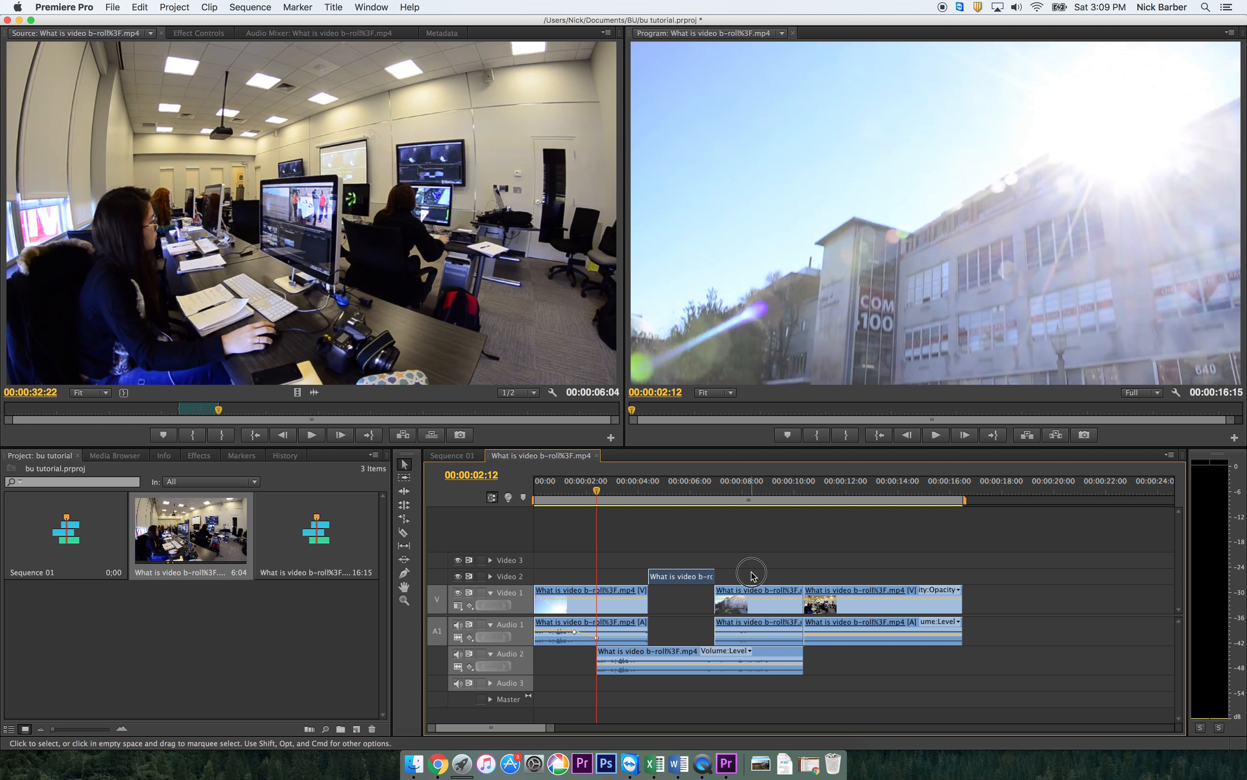
pyautogui.click(752, 574)
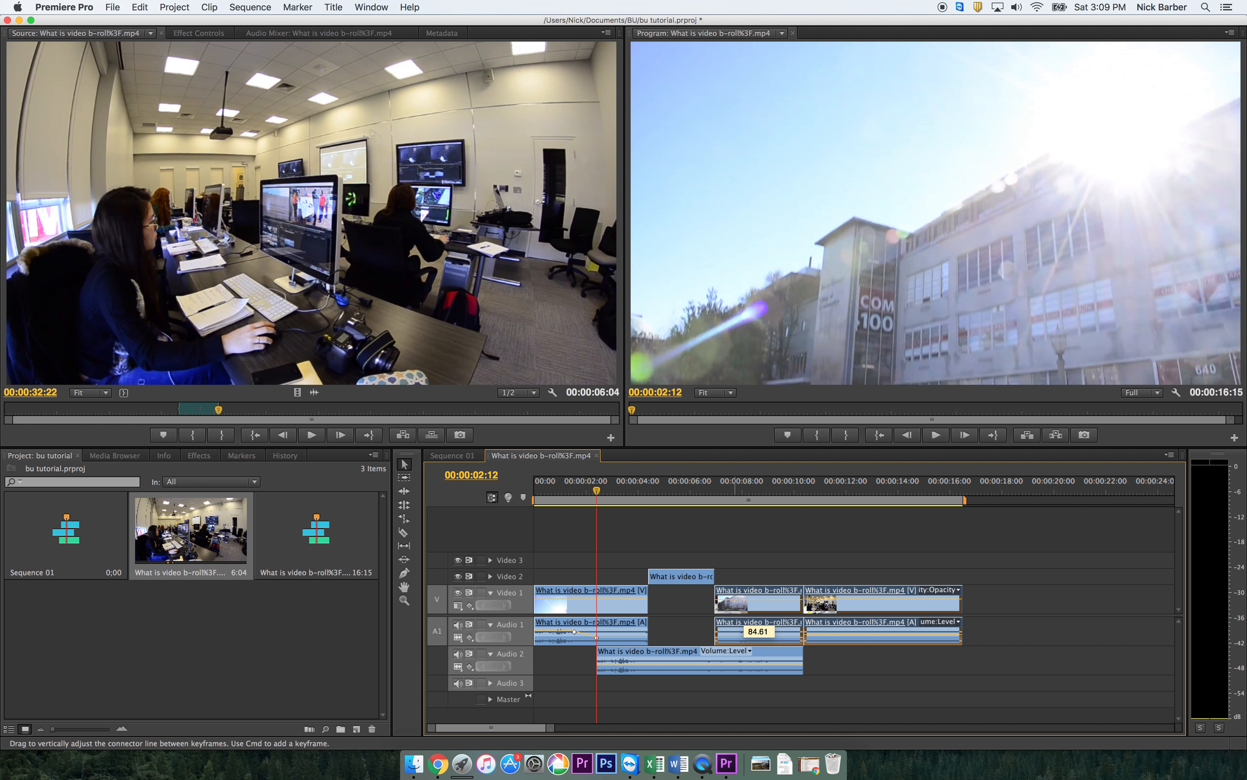
pyautogui.moveTo(735, 599); pyautogui.dragTo(786, 593)
pyautogui.click(790, 543)
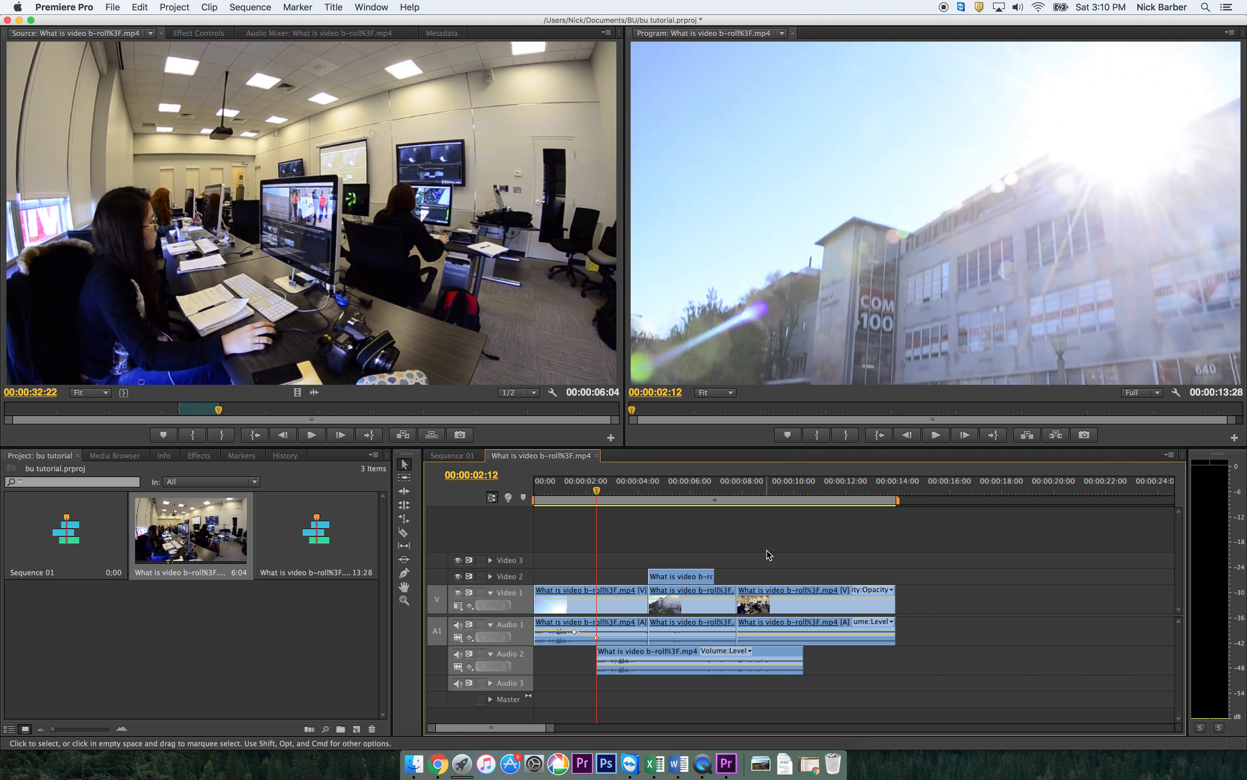
pyautogui.press('super+t')
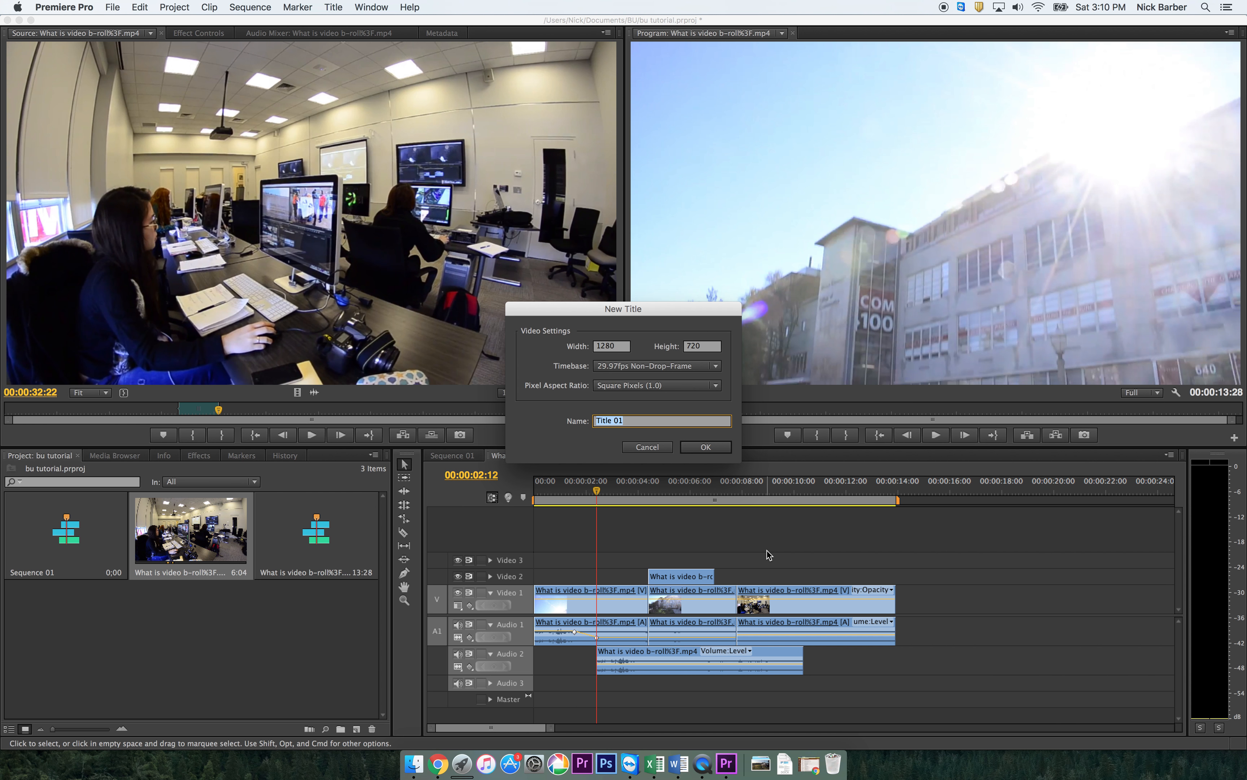
# Create a new title named after the presenter and enlarge the Titler window.
pyautogui.write('Nick Barber')
pyautogui.press('Return')
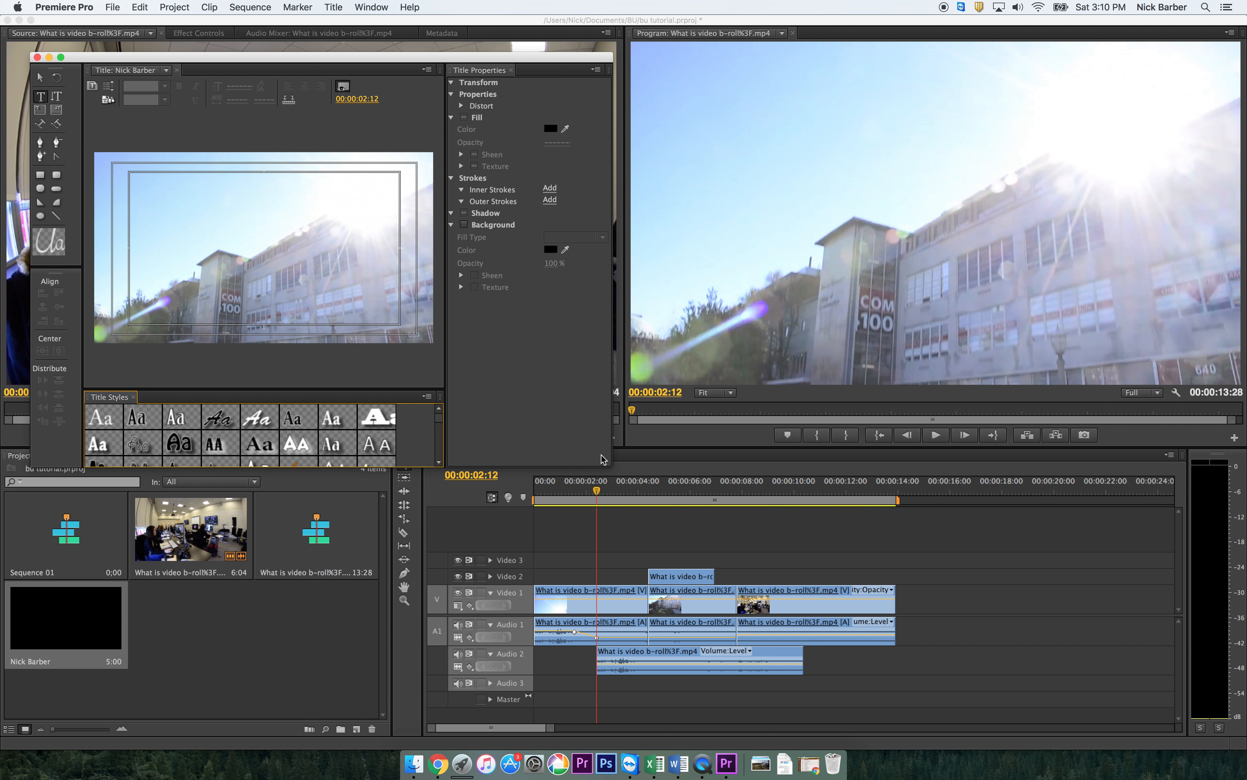
pyautogui.moveTo(603, 459); pyautogui.dragTo(1037, 644)
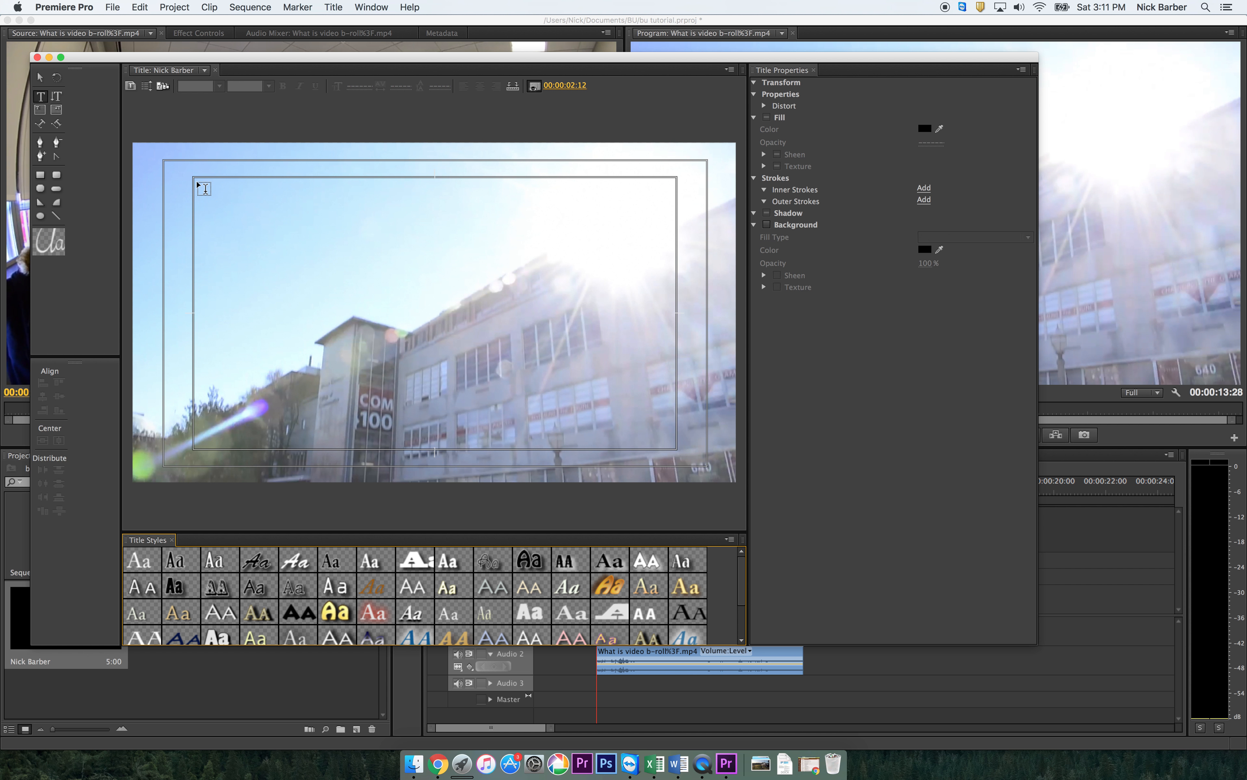
# Type the presenter's name with a 'Lecturer, Boston University' line beneath it.
pyautogui.click(40, 96)
pyautogui.click(237, 252)
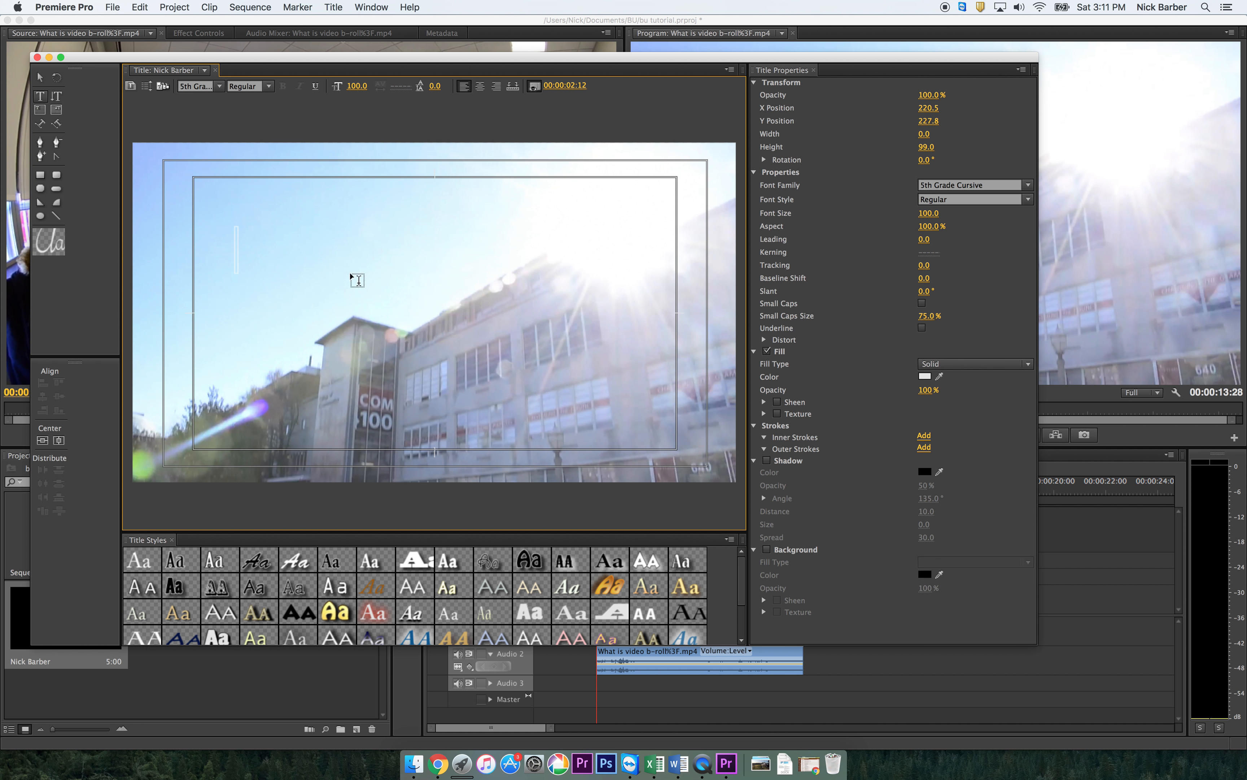
pyautogui.write('Nick barber')
pyautogui.press('Return')
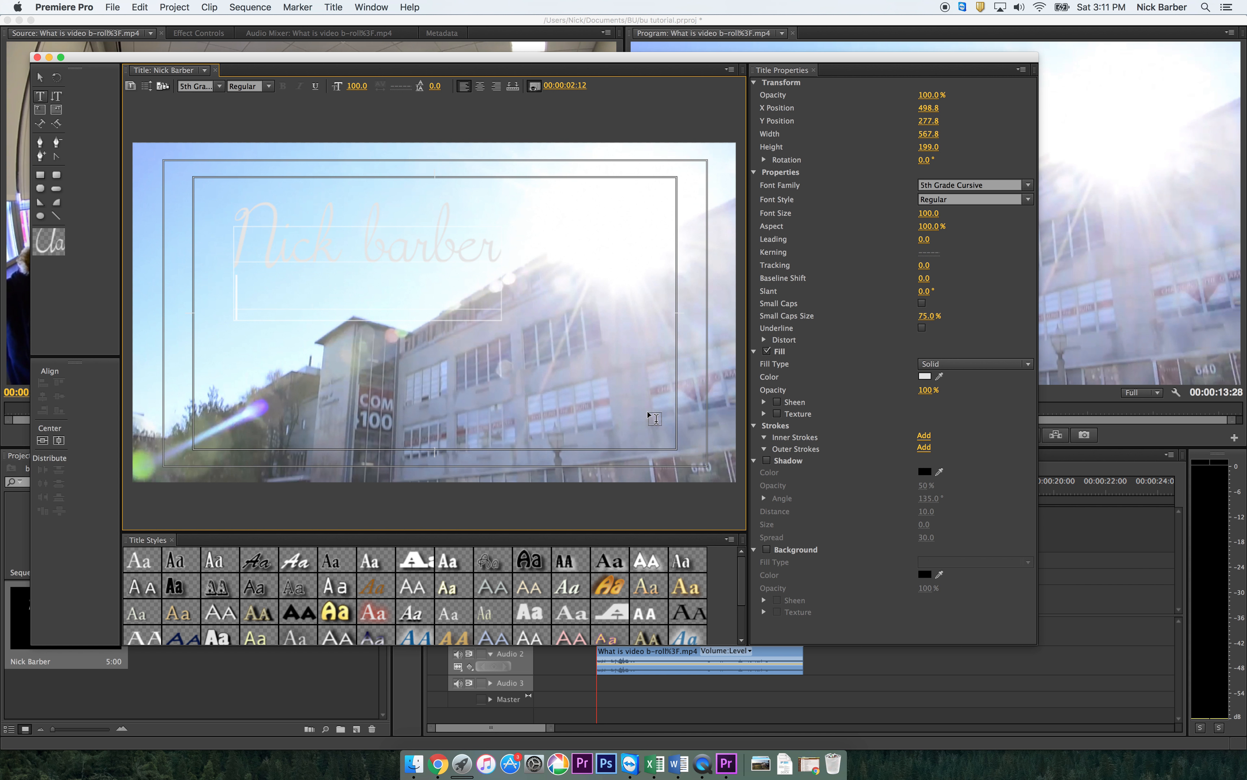
pyautogui.write('Lecturer, Bo')
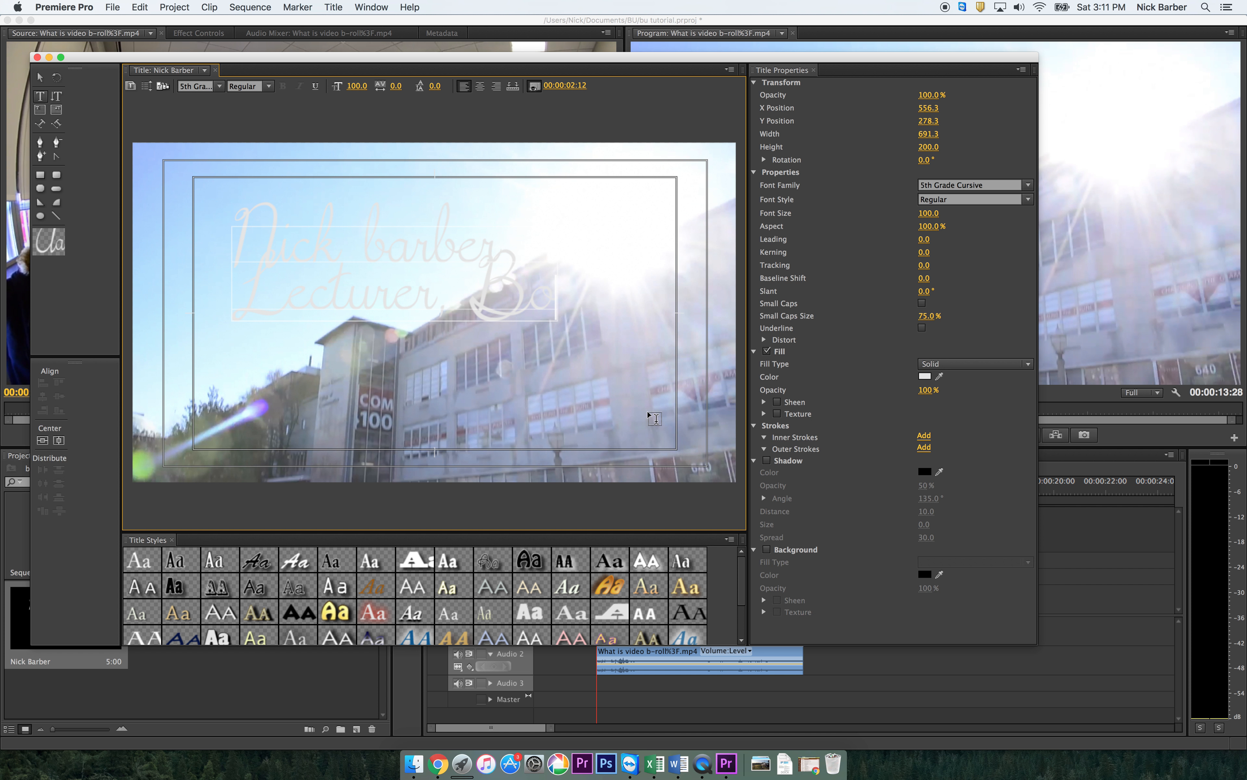
pyautogui.write('ston Un')
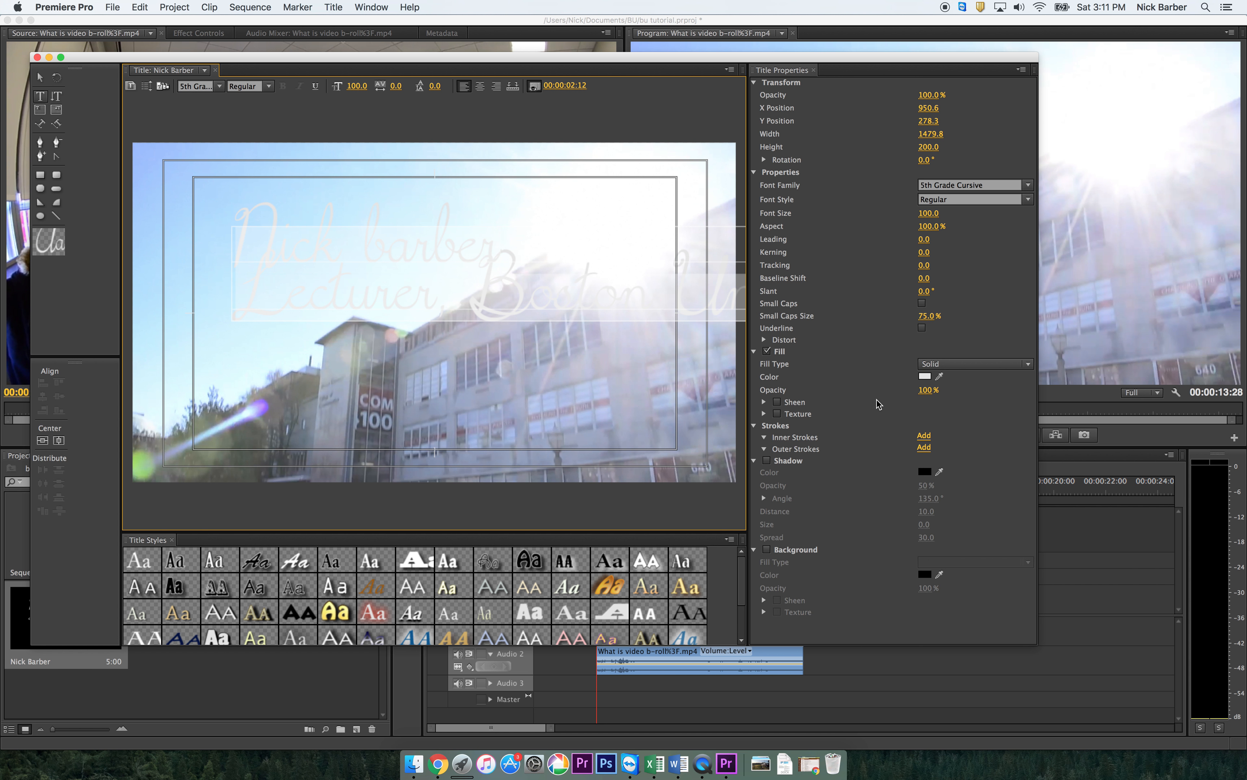
# Set the title text to Arial with a white fill at roughly size 29.
pyautogui.click(1028, 185)
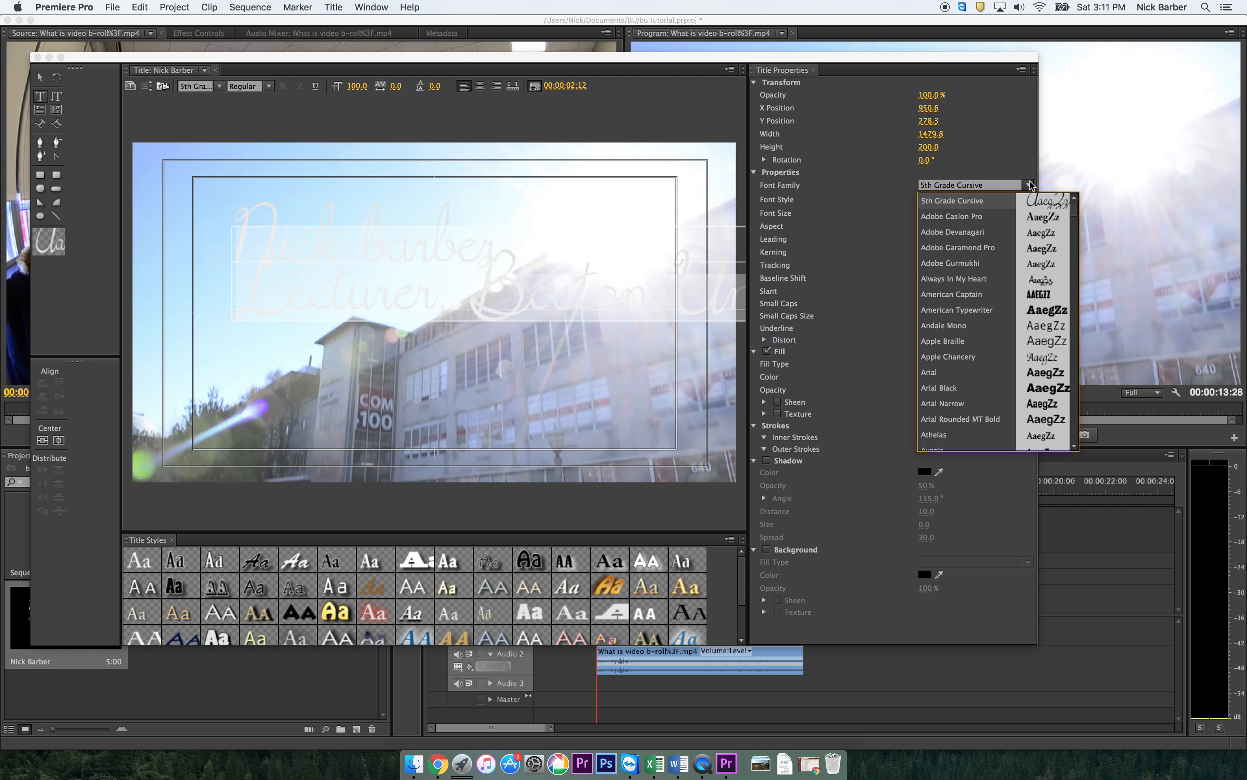
pyautogui.click(954, 373)
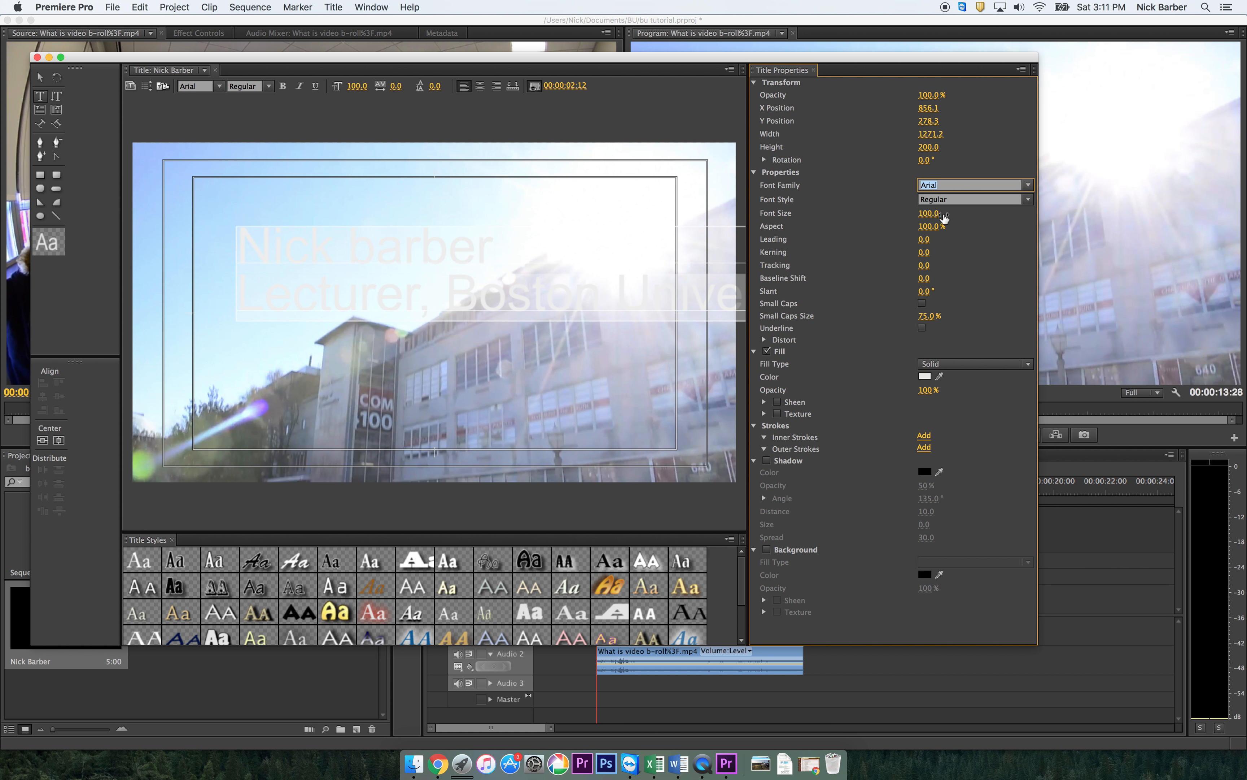
pyautogui.click(924, 377)
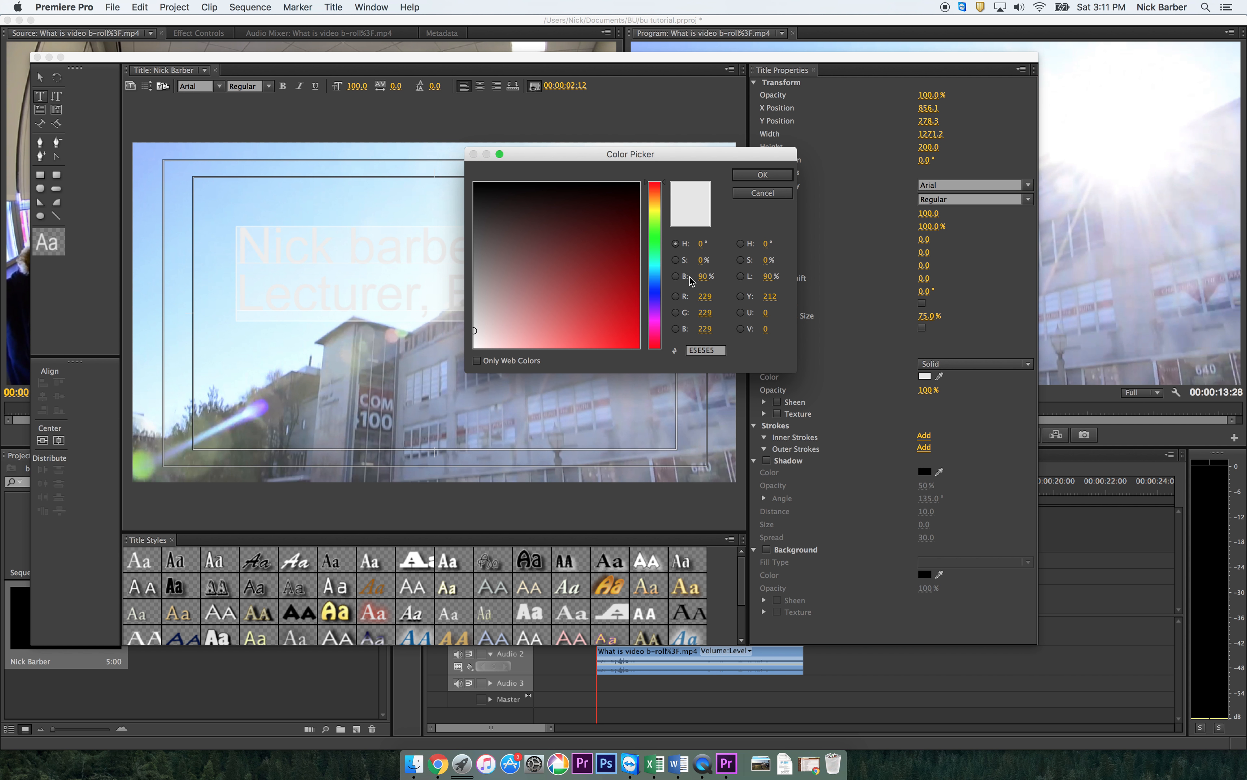
pyautogui.moveTo(551, 271); pyautogui.dragTo(428, 407)
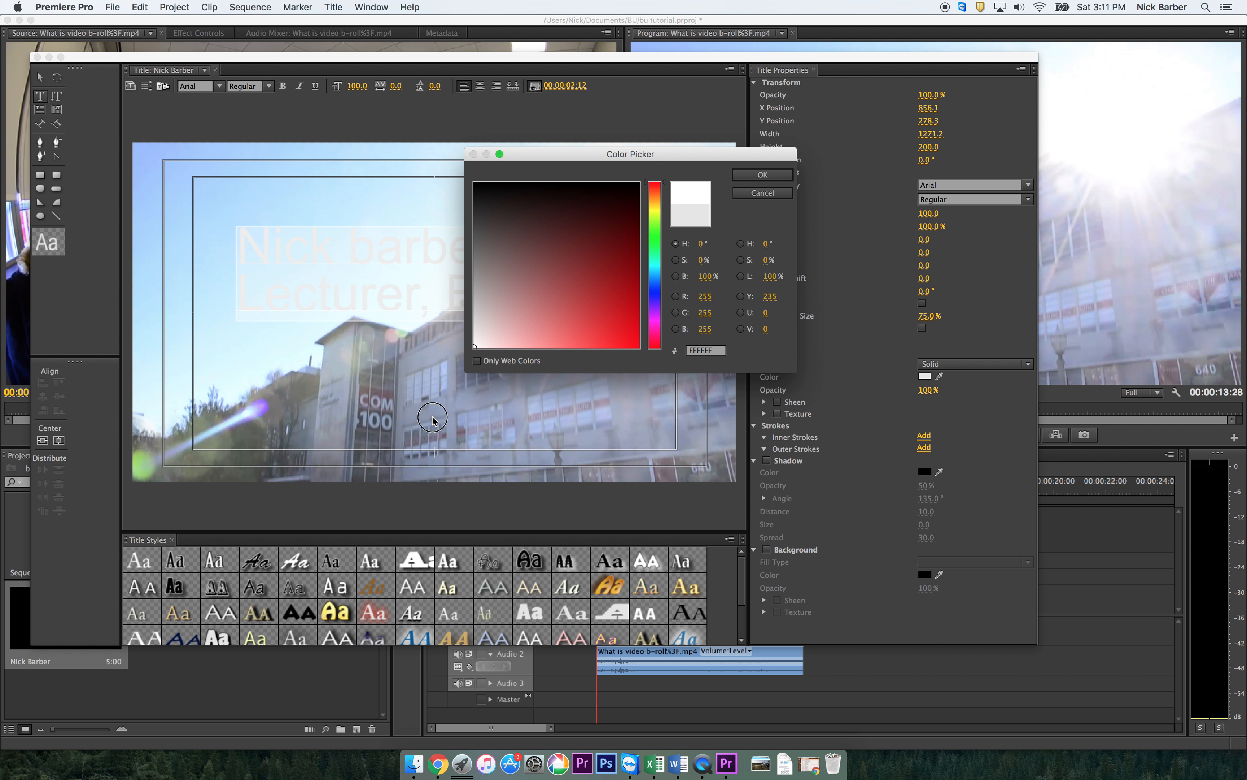
pyautogui.click(759, 180)
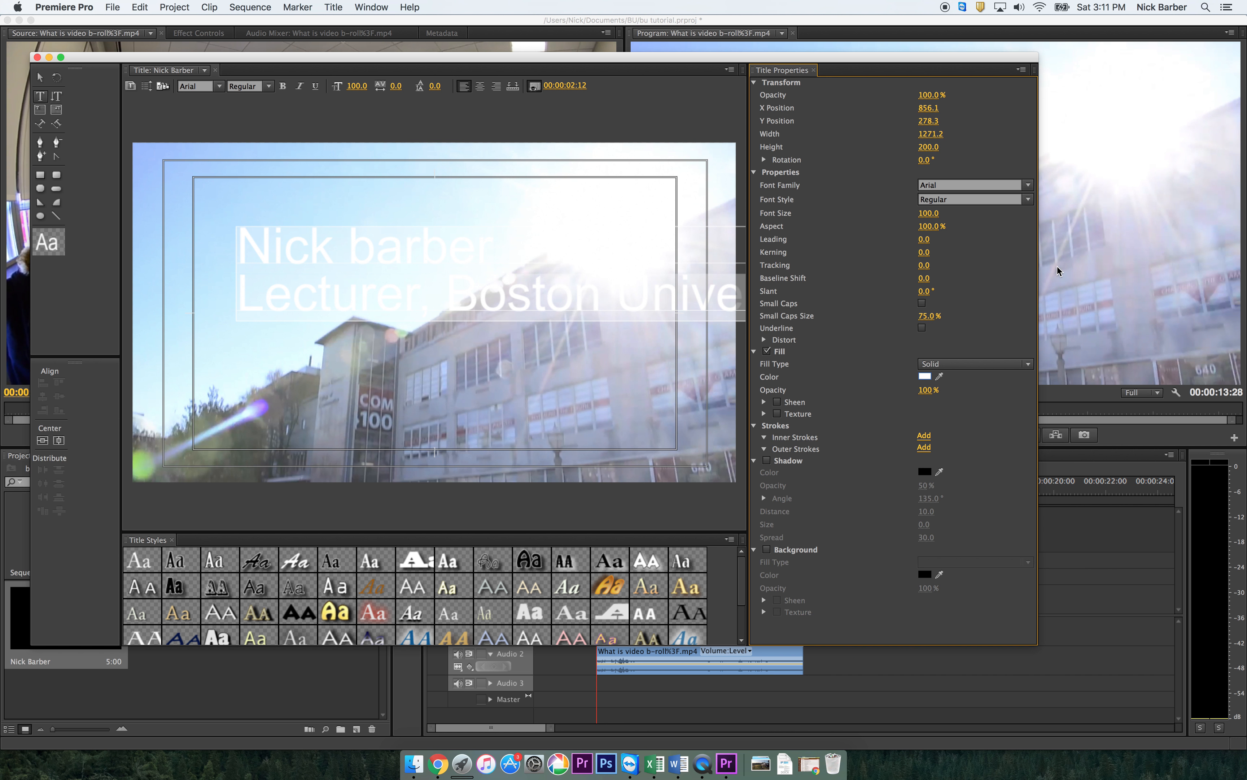
pyautogui.click(930, 213)
pyautogui.write('20')
pyautogui.press('Return')
pyautogui.moveTo(756, 210); pyautogui.dragTo(775, 208)
# Capitalise the first letter of the presenter's surname.
pyautogui.click(276, 235)
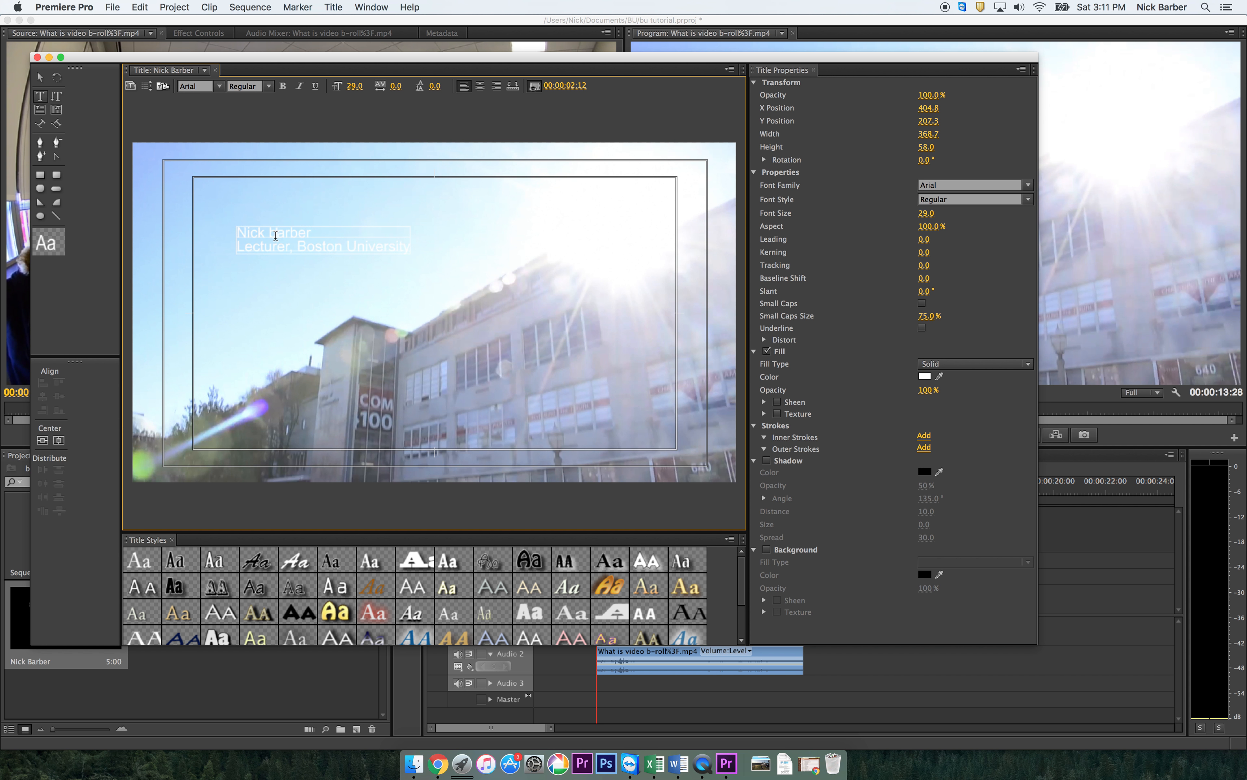
pyautogui.press('Delete')
pyautogui.write('B')
pyautogui.moveTo(410, 246); pyautogui.dragTo(235, 249)
pyautogui.moveTo(927, 215); pyautogui.dragTo(931, 213)
# Set the name line's font size to 45.
pyautogui.click(318, 234)
pyautogui.click(929, 212)
pyautogui.write('45')
pyautogui.press('Return')
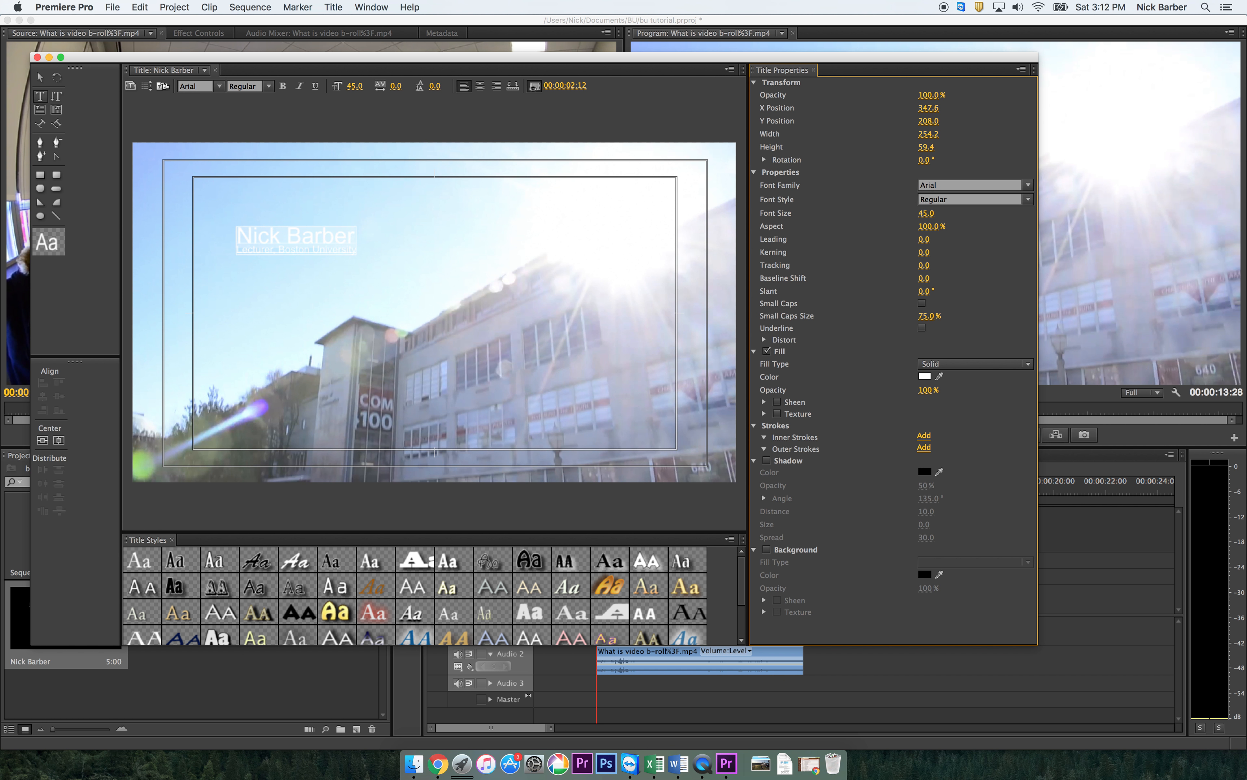
# Size the Lecturer line to 30, move the text block lower-left, and close the title.
pyautogui.click(310, 249)
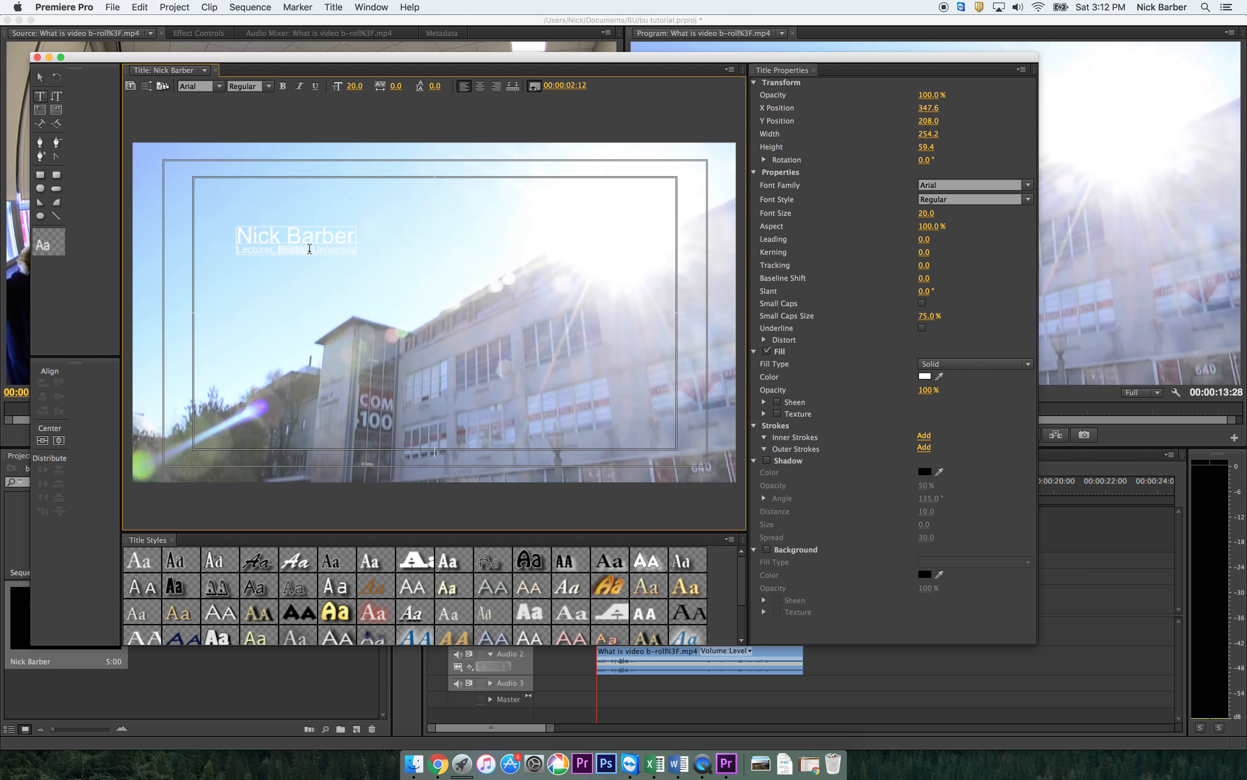
pyautogui.moveTo(235, 249); pyautogui.dragTo(391, 256)
pyautogui.click(928, 212)
pyautogui.write('30')
pyautogui.press('Return')
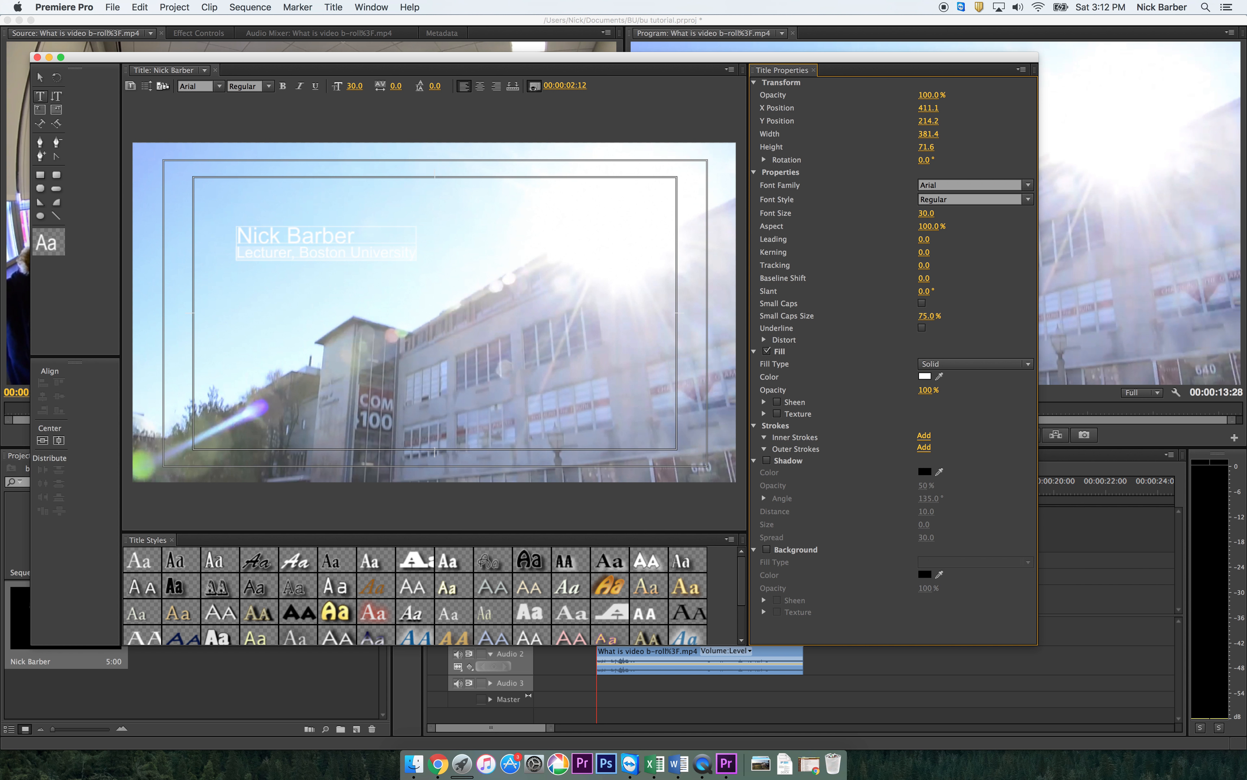
pyautogui.moveTo(309, 231); pyautogui.dragTo(279, 416)
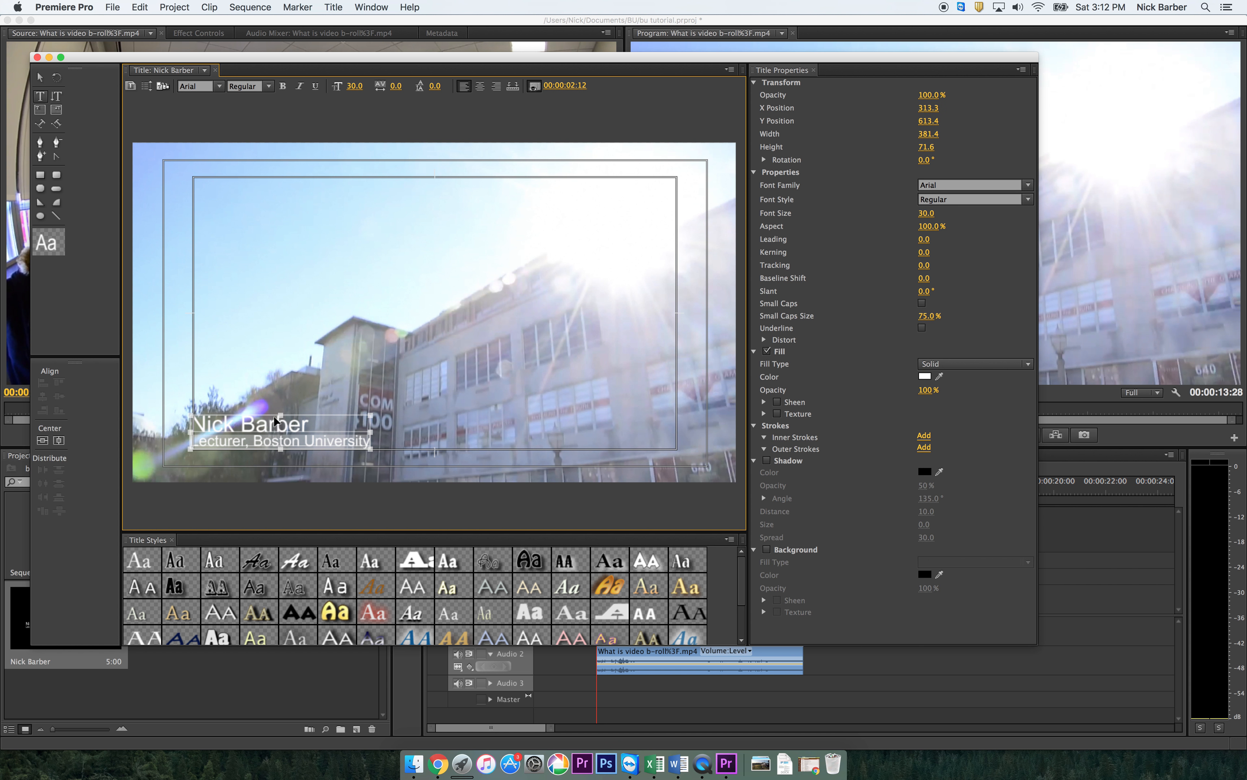
pyautogui.click(37, 57)
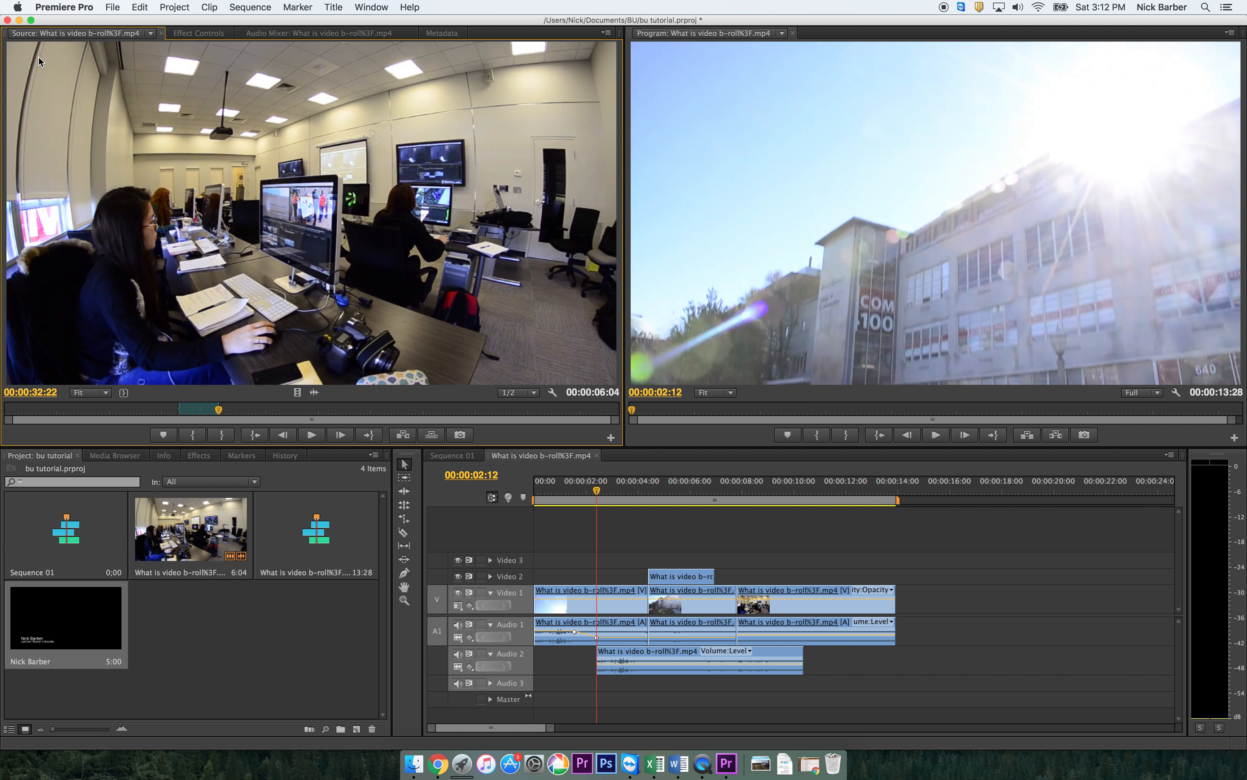
# Place the name title from the project bin onto Video 2, starting near 8 seconds.
pyautogui.click(216, 641)
pyautogui.click(72, 626)
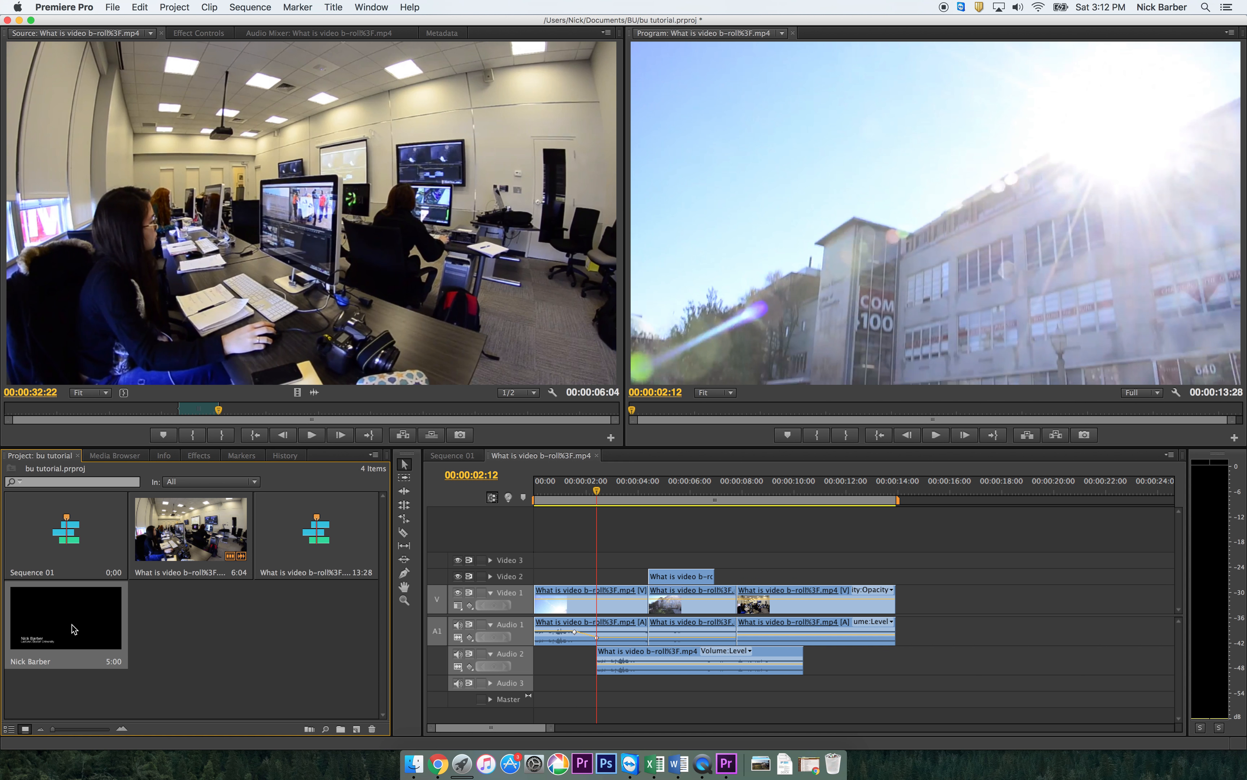
pyautogui.moveTo(71, 624); pyautogui.dragTo(533, 565)
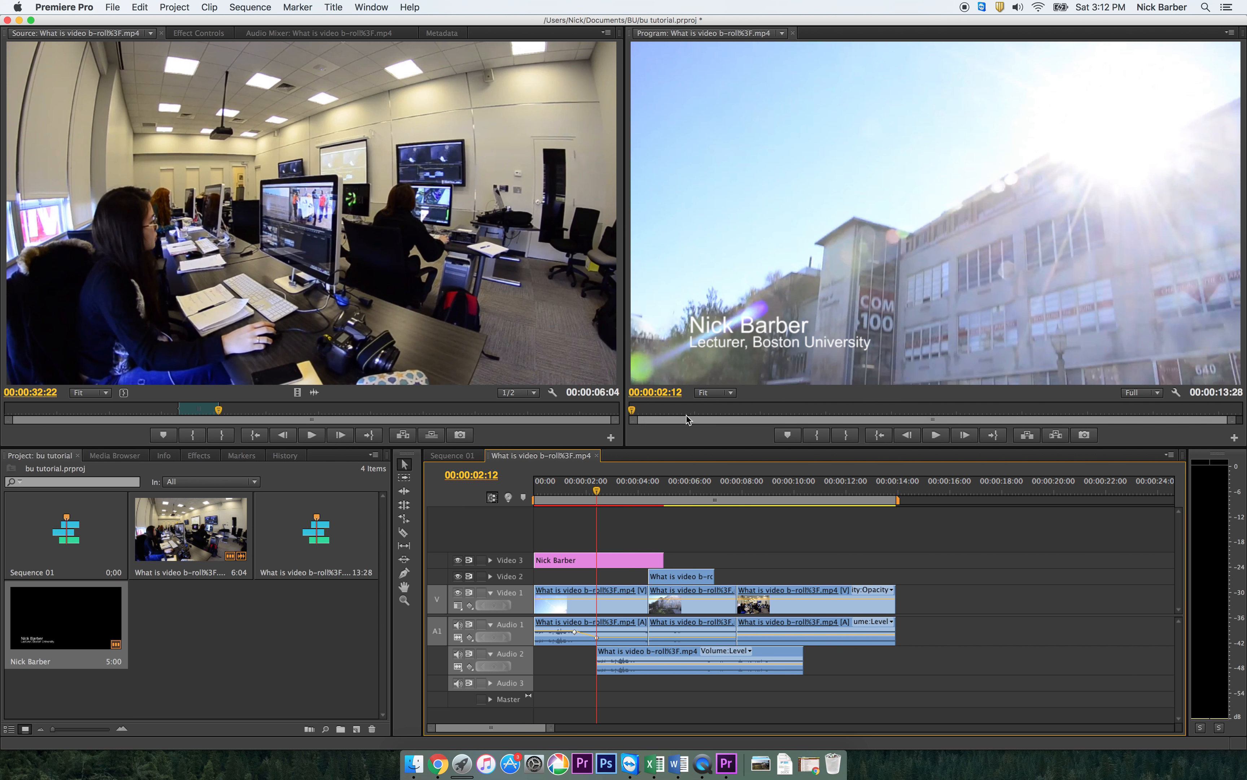
pyautogui.moveTo(561, 559); pyautogui.dragTo(764, 576)
# Park the playhead at 00:00:08:13 and reopen the title for editing.
pyautogui.click(762, 486)
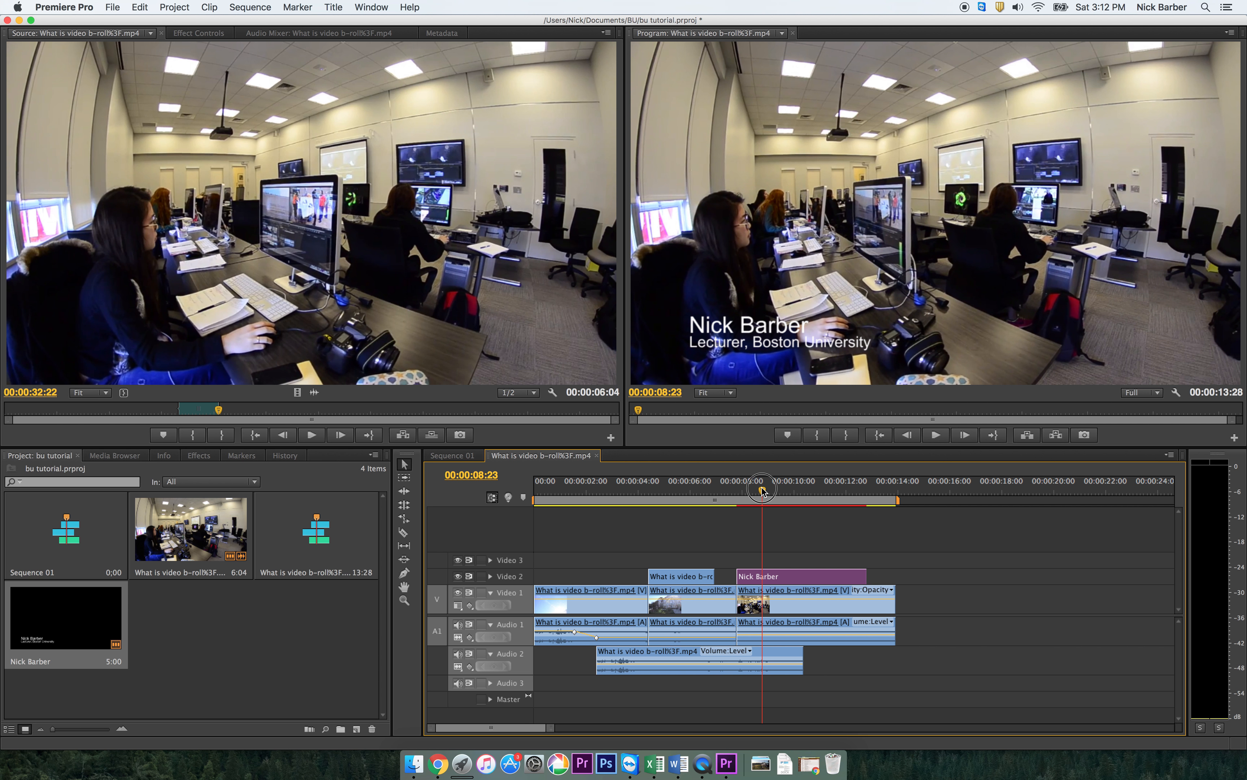
pyautogui.moveTo(762, 490); pyautogui.dragTo(753, 489)
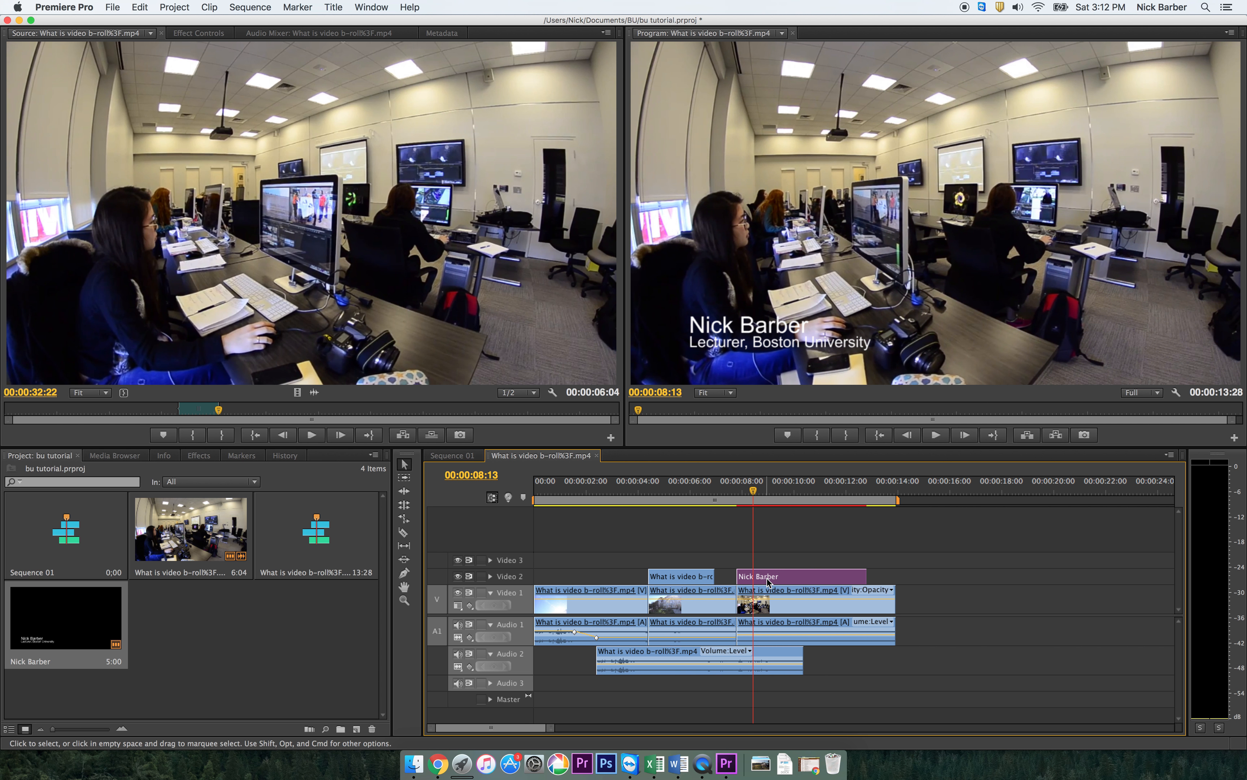
pyautogui.doubleClick(752, 576)
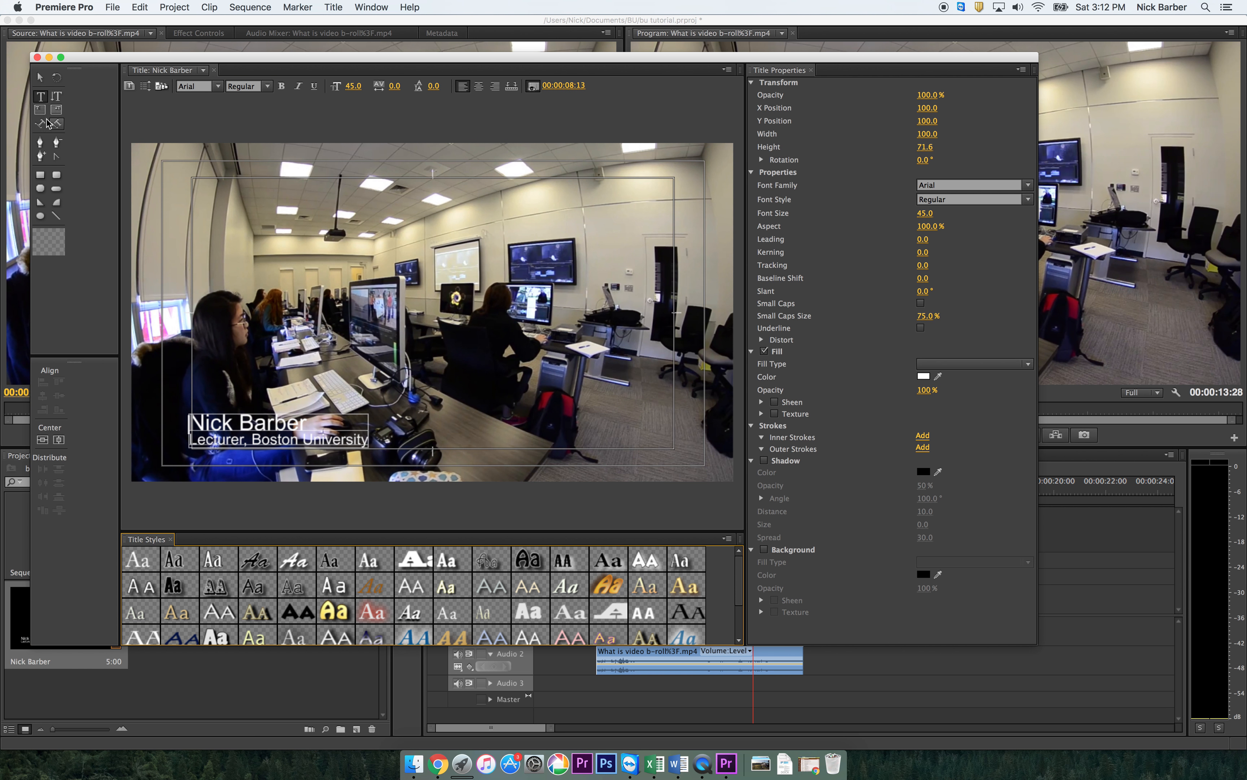
# Draw a dark navy blue rectangle across the lower-left at 60% opacity.
pyautogui.click(40, 175)
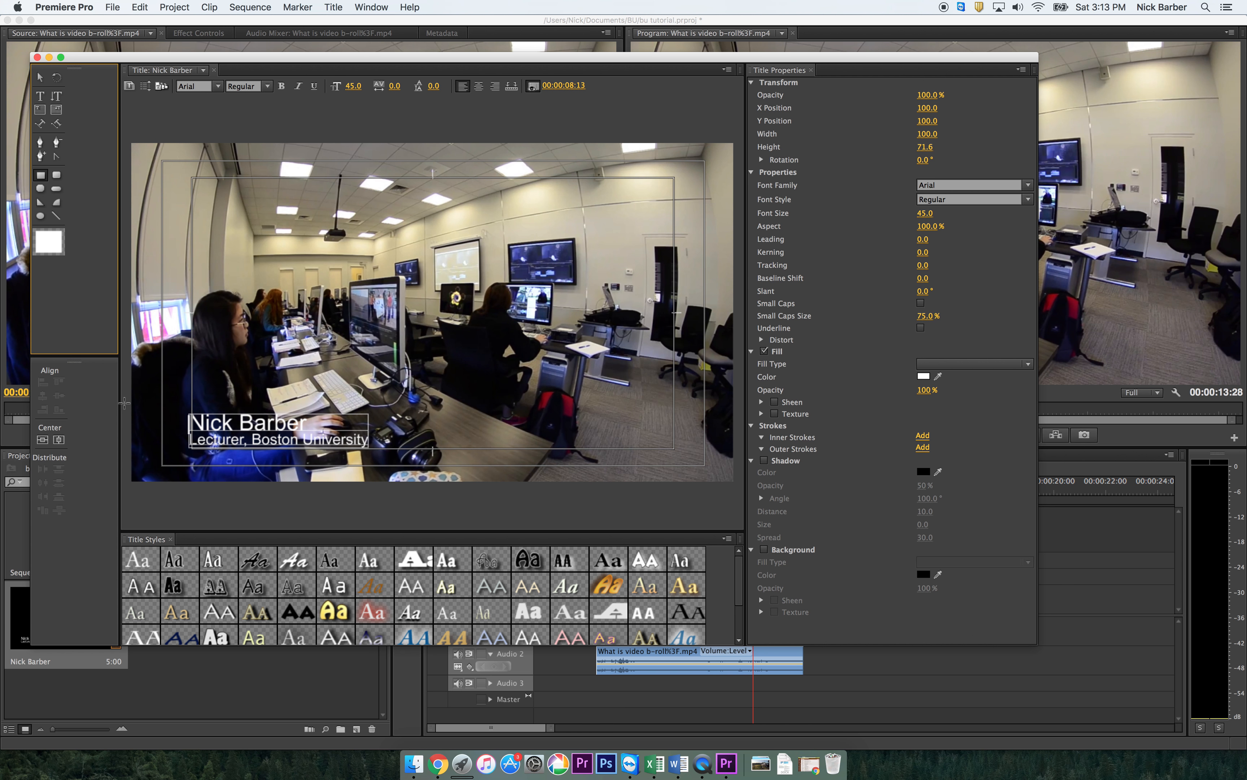
pyautogui.moveTo(125, 403)
pyautogui.mouseDown()
pyautogui.moveTo(335, 453)
pyautogui.moveTo(411, 455)
pyautogui.mouseUp()
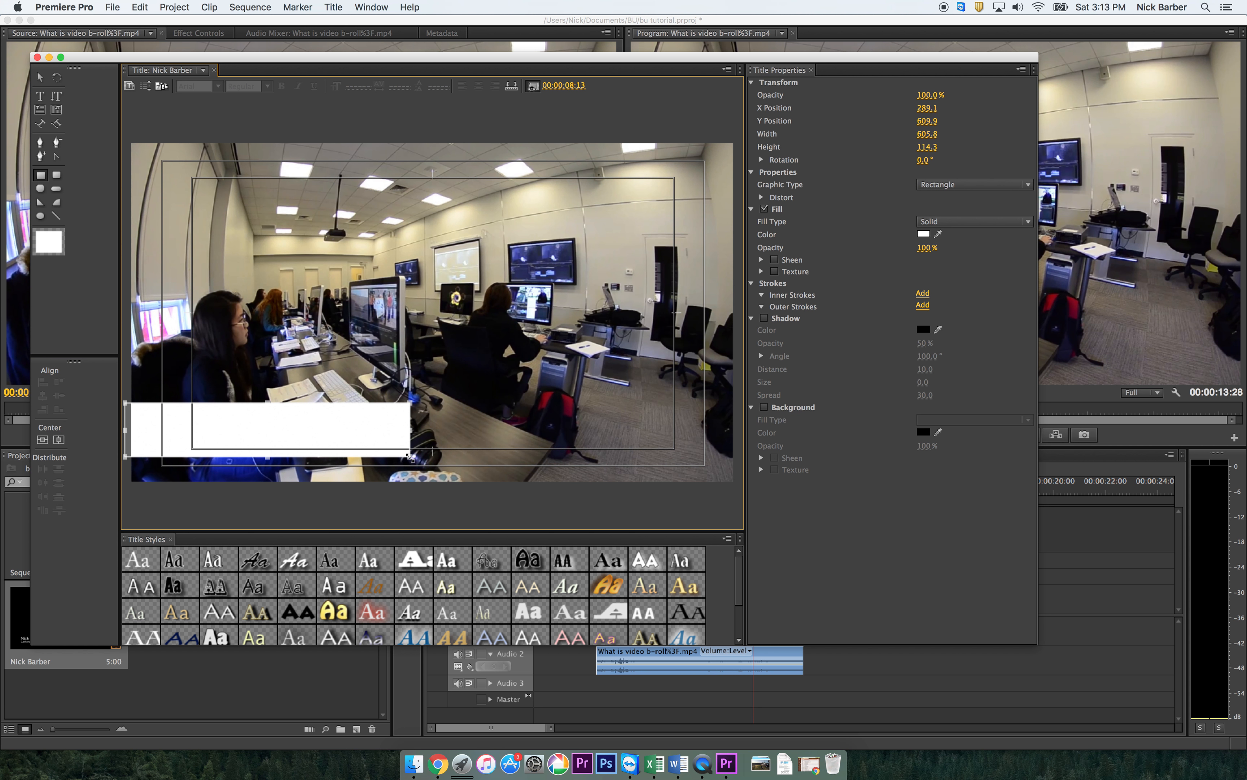
pyautogui.click(924, 234)
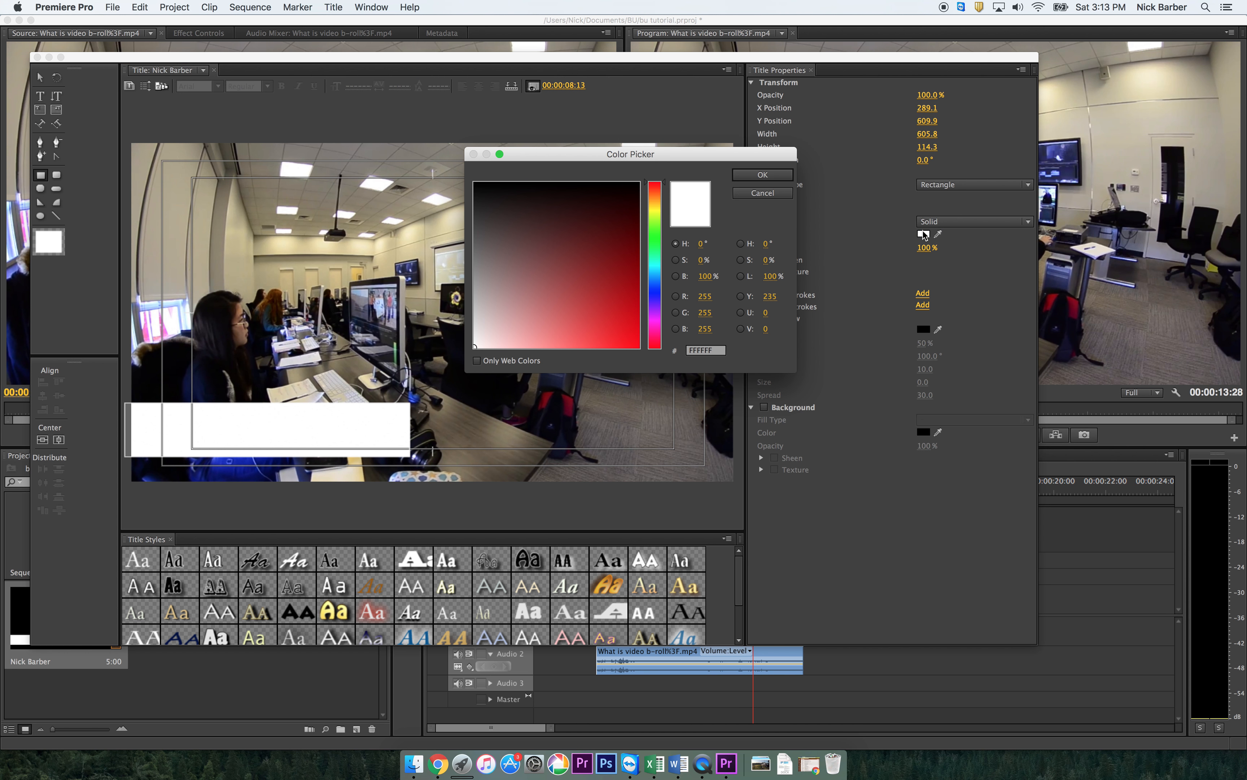
pyautogui.click(654, 291)
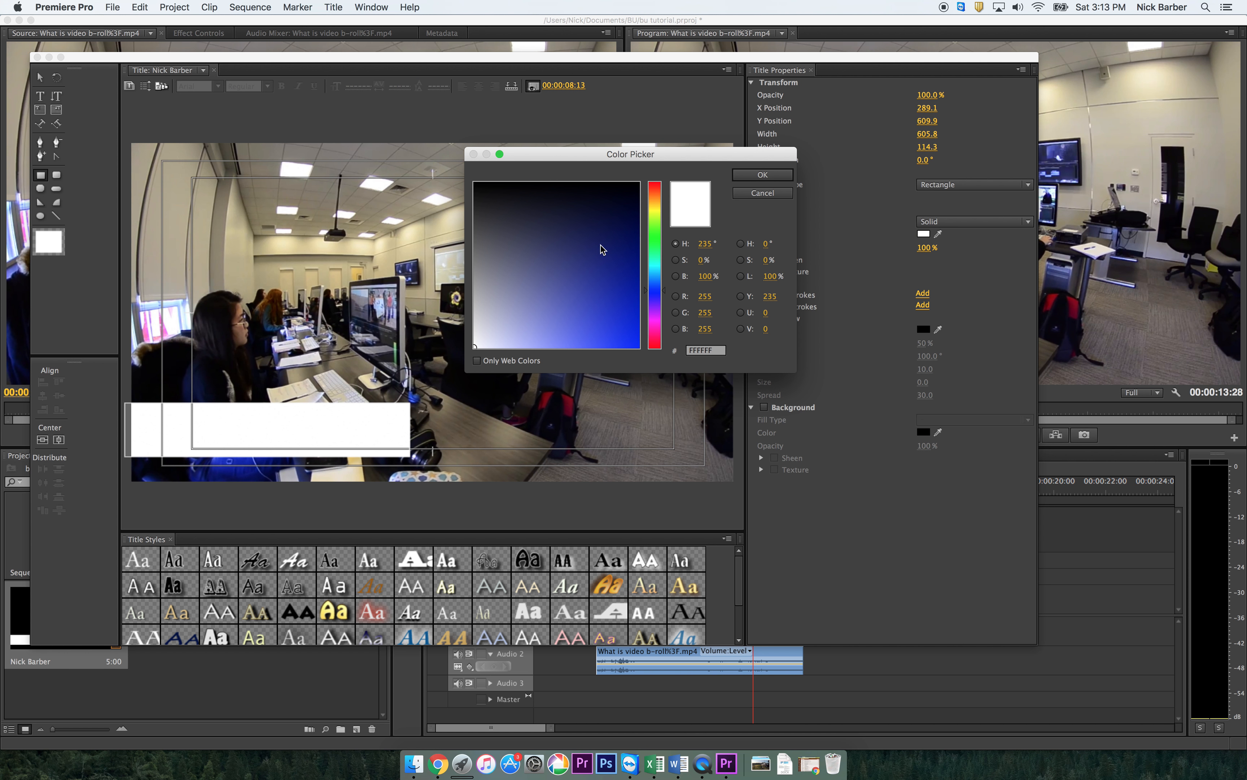
pyautogui.click(615, 247)
pyautogui.click(789, 178)
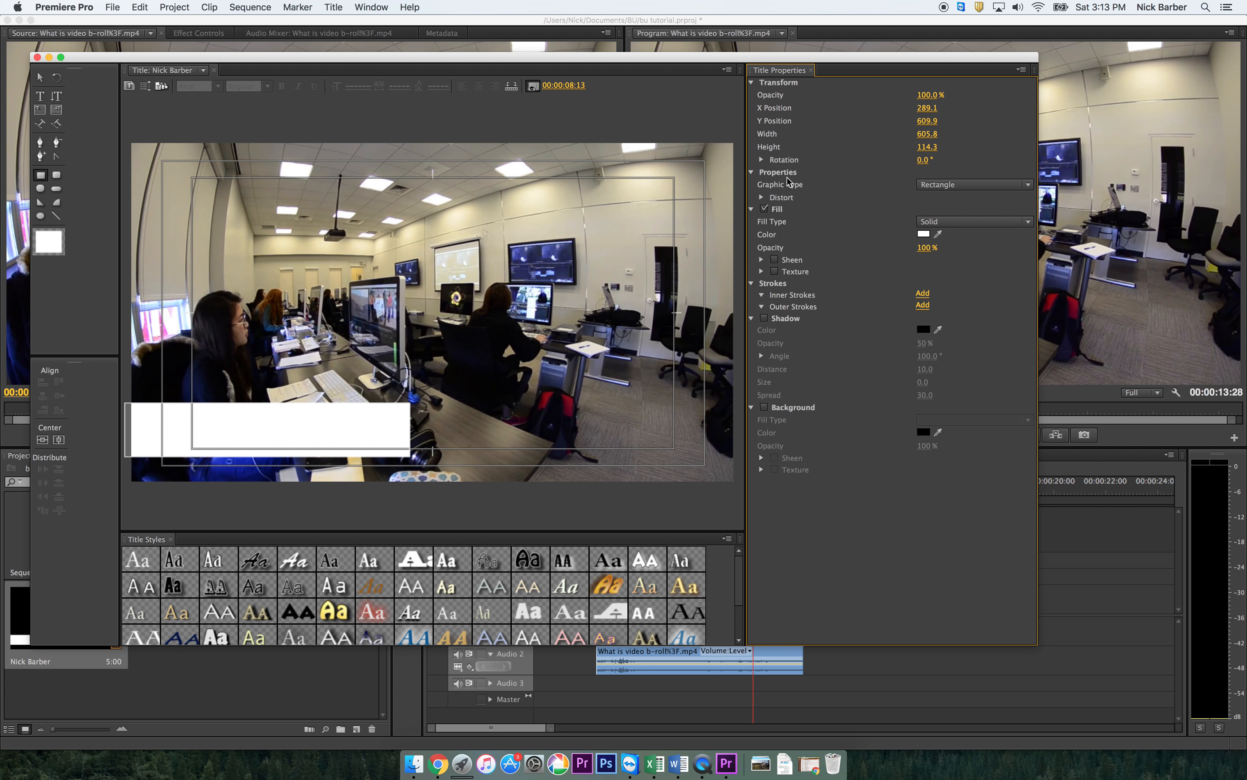
pyautogui.moveTo(937, 246); pyautogui.dragTo(921, 247)
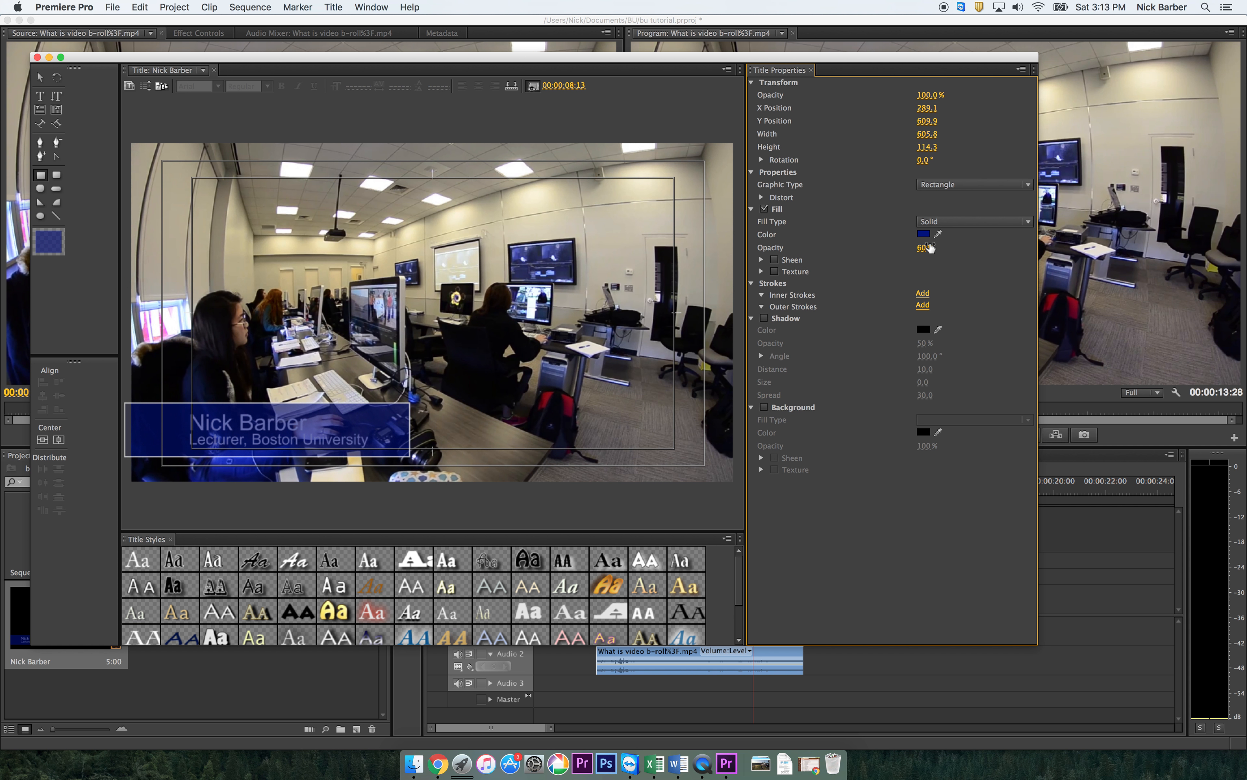
# Send the blue rectangle behind the title text.
pyautogui.click(355, 424)
pyautogui.rightClick(355, 424)
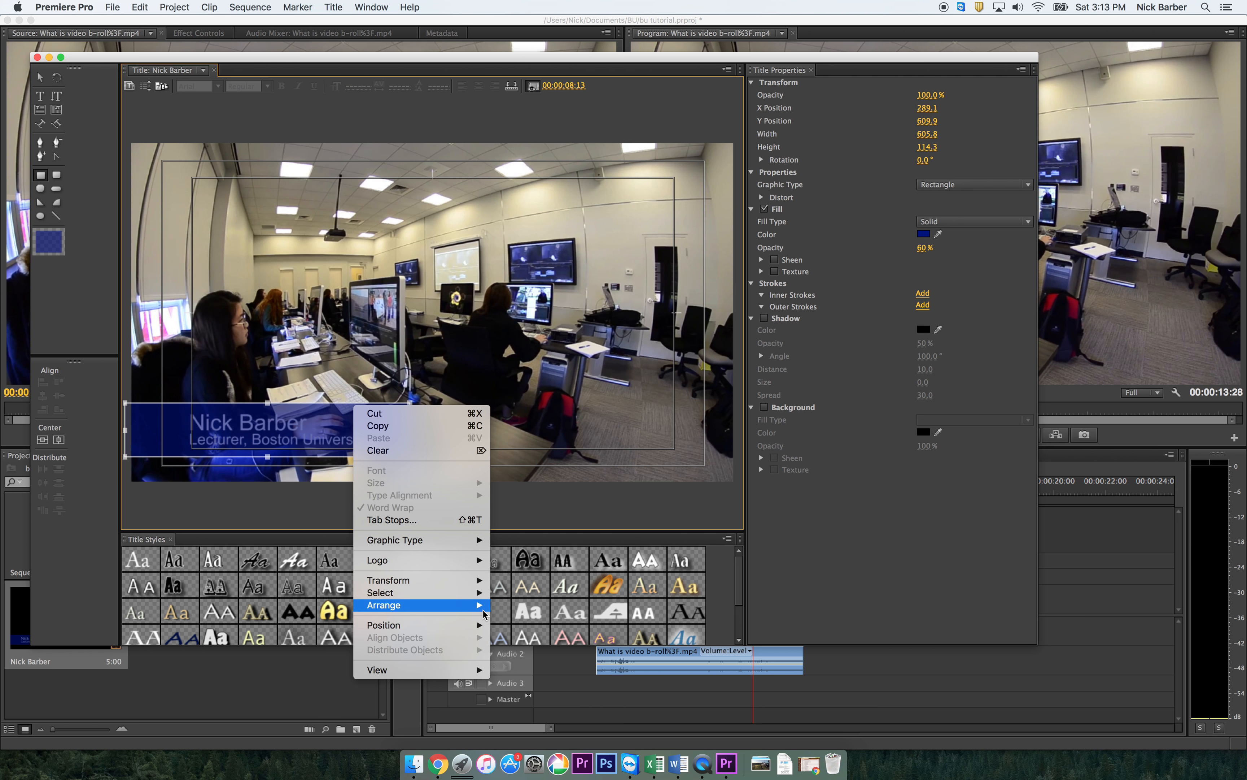
pyautogui.moveTo(480, 614)
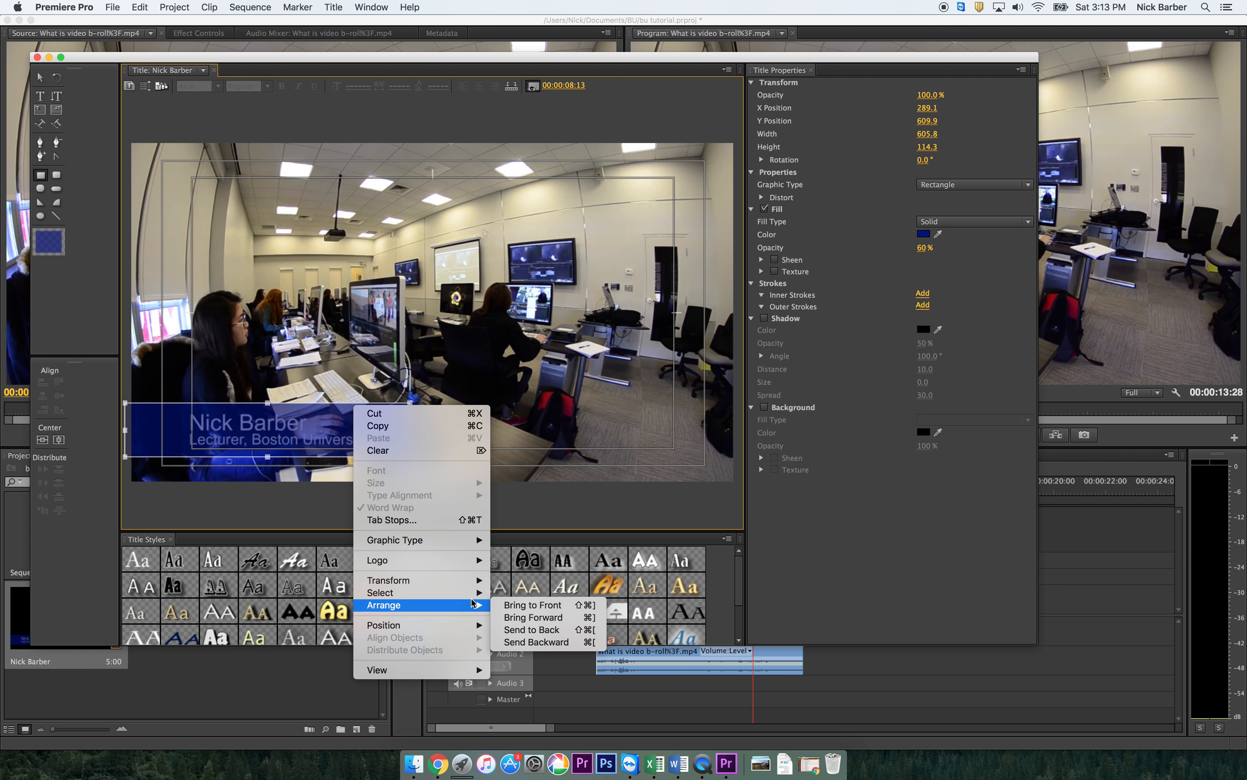
pyautogui.click(517, 630)
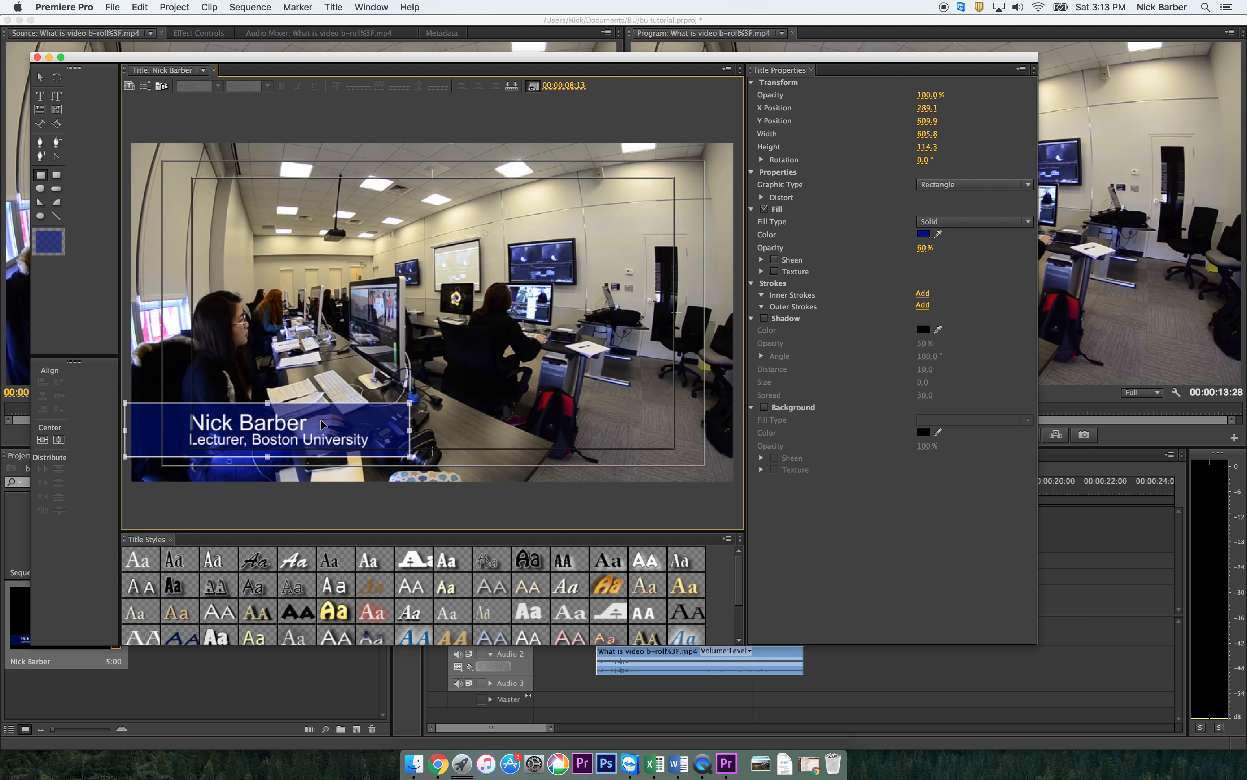
# Trim the rectangle's edges to fit the text, then close the title.
pyautogui.moveTo(268, 403); pyautogui.dragTo(268, 406)
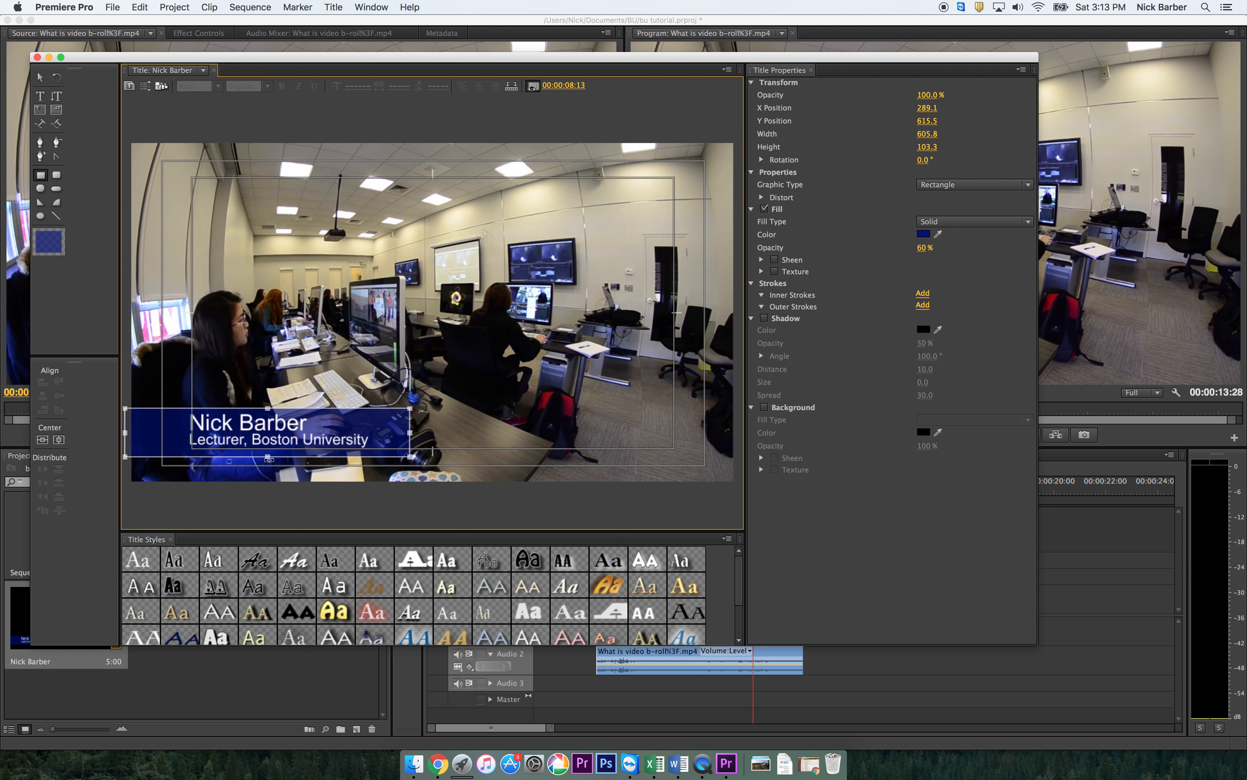
pyautogui.moveTo(268, 458); pyautogui.dragTo(269, 454)
pyautogui.moveTo(330, 425); pyautogui.dragTo(331, 426)
pyautogui.moveTo(410, 431); pyautogui.dragTo(403, 431)
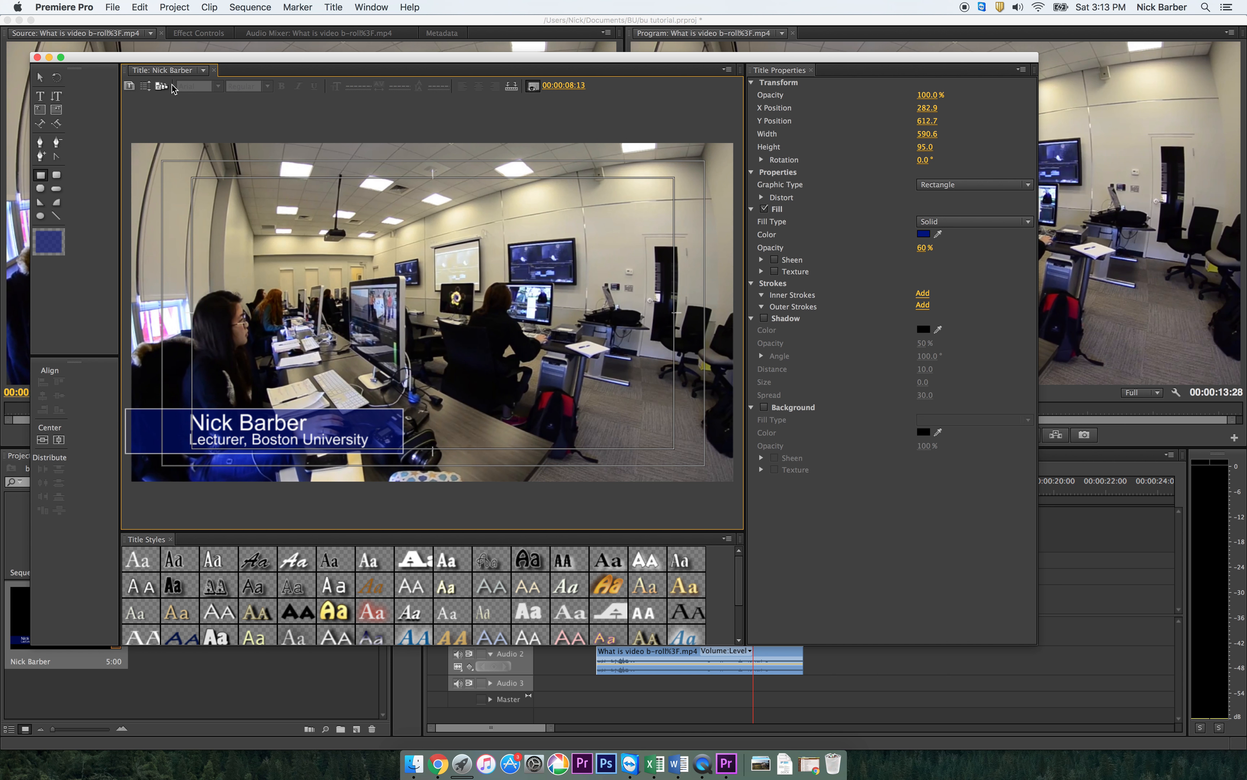
pyautogui.click(37, 58)
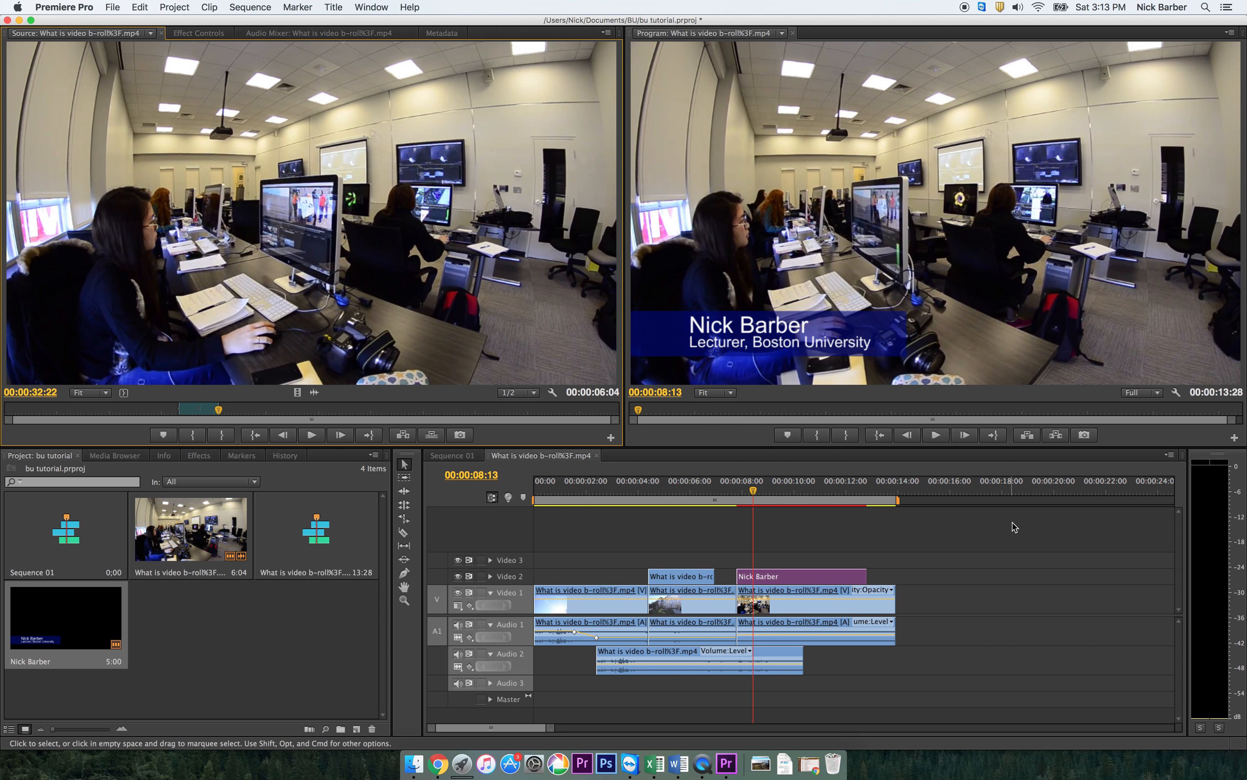
# Deselect the title clip and bring up the Effects panel.
pyautogui.click(1000, 547)
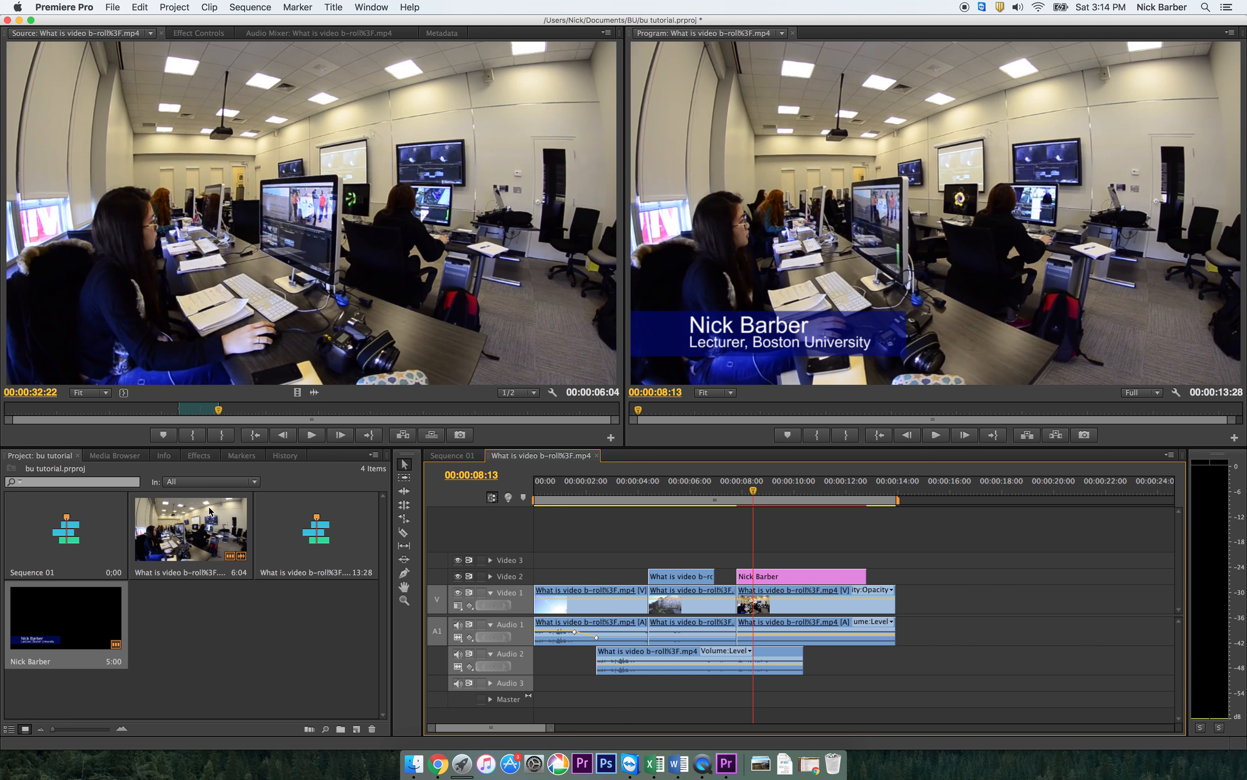
pyautogui.click(198, 456)
# Search effects for 'fill' and drop Fill Left onto the final Audio 1 clip.
pyautogui.click(104, 469)
pyautogui.write('fil')
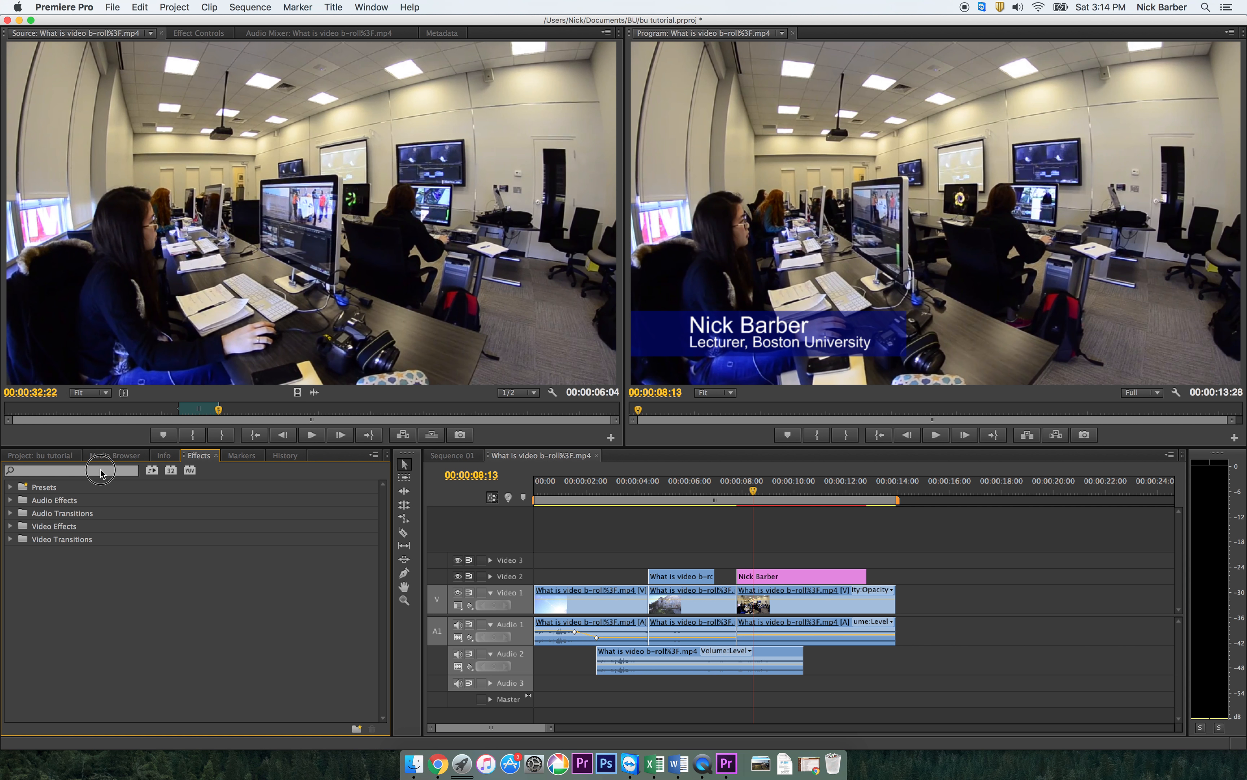
pyautogui.write('l')
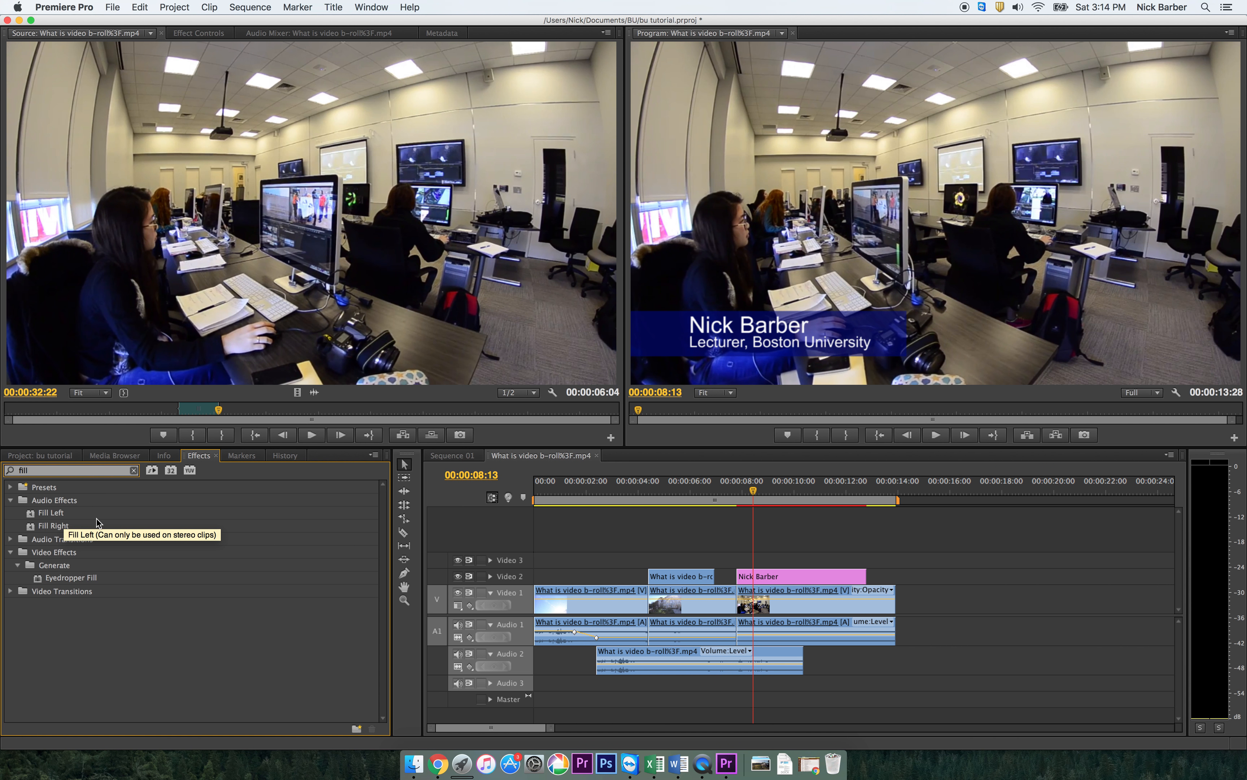
pyautogui.click(32, 516)
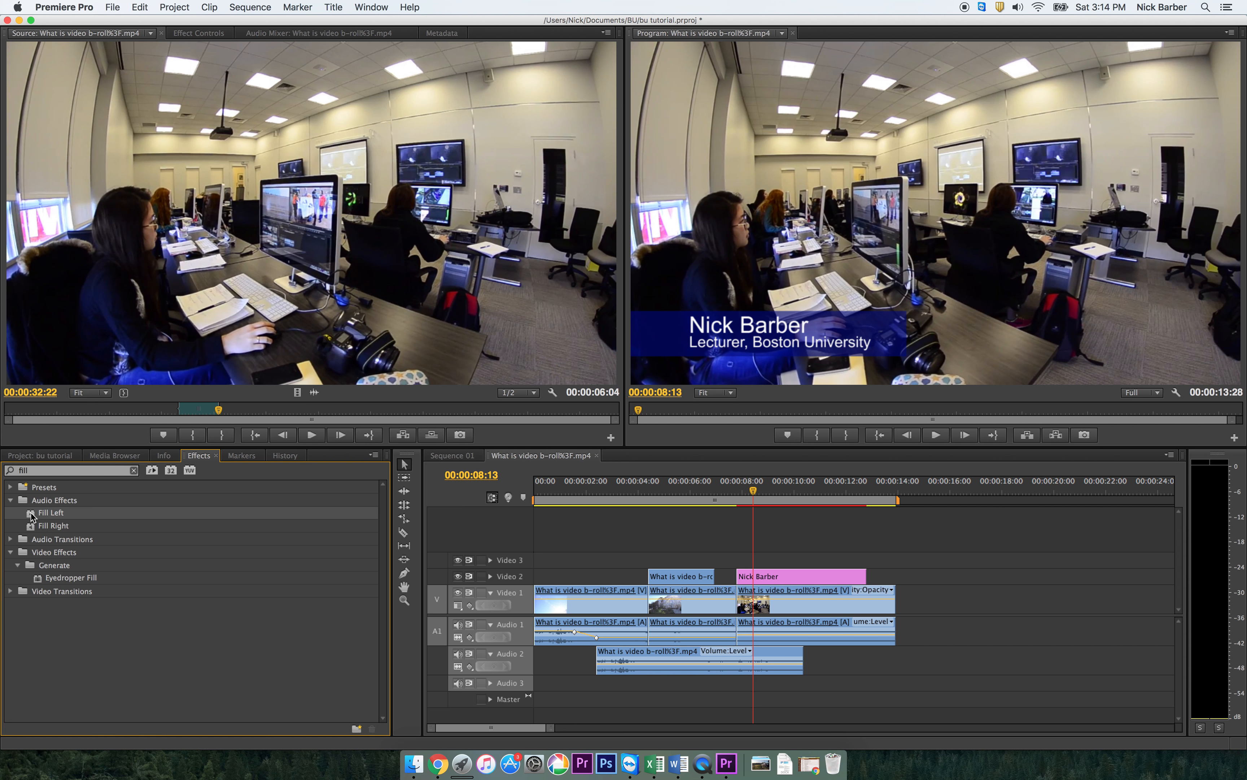
pyautogui.moveTo(32, 516); pyautogui.dragTo(773, 629)
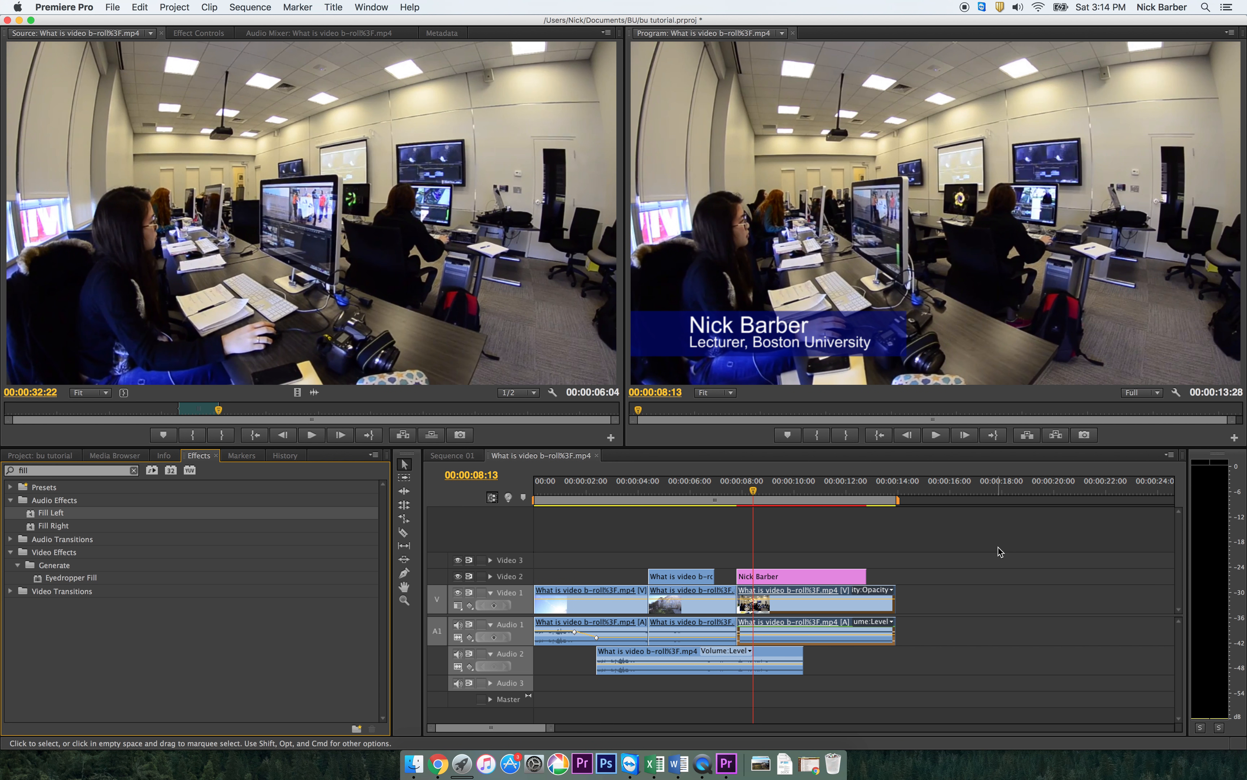
# Add a Cross Dissolve transition to the end of the last Video 1 clip.
pyautogui.click(58, 472)
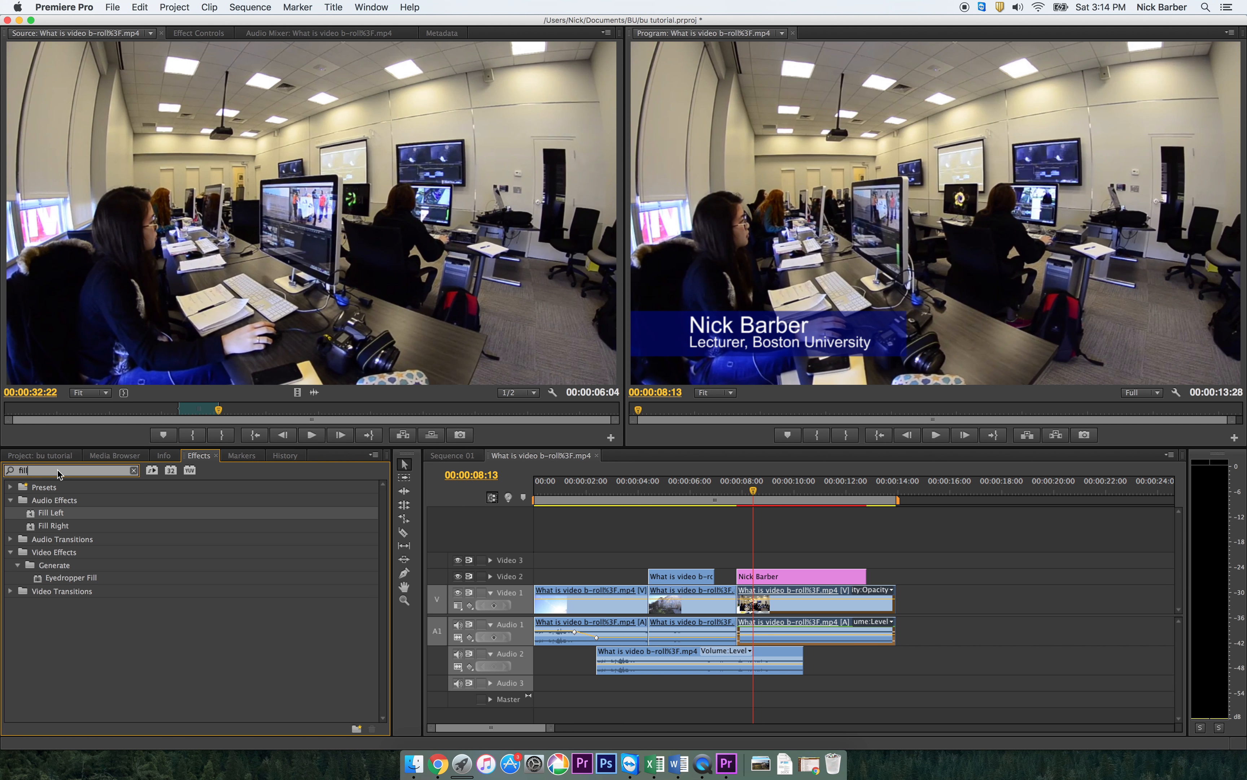
pyautogui.press('BackSpace')
pyautogui.press('BackSpace')
pyautogui.press('BackSpace')
pyautogui.press('BackSpace')
pyautogui.write('fade')
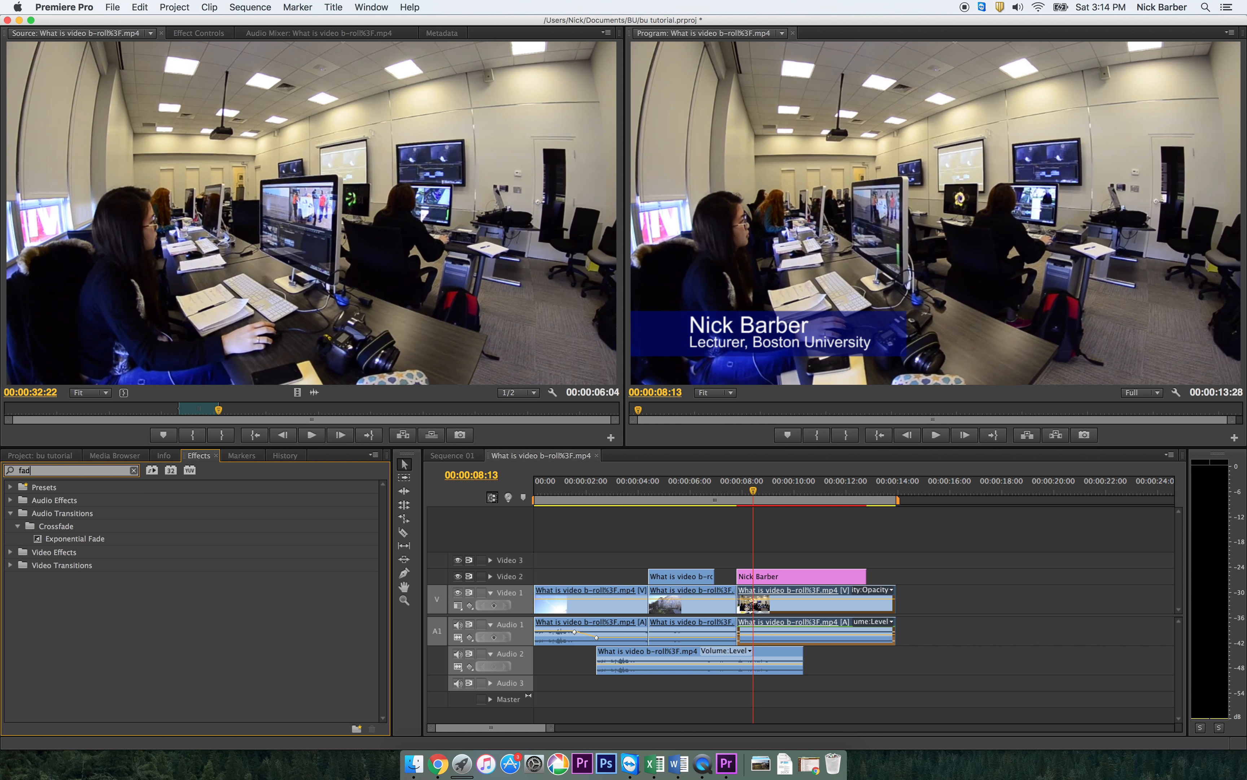
pyautogui.press('BackSpace')
pyautogui.press('BackSpace')
pyautogui.press('BackSpace')
pyautogui.press('BackSpace')
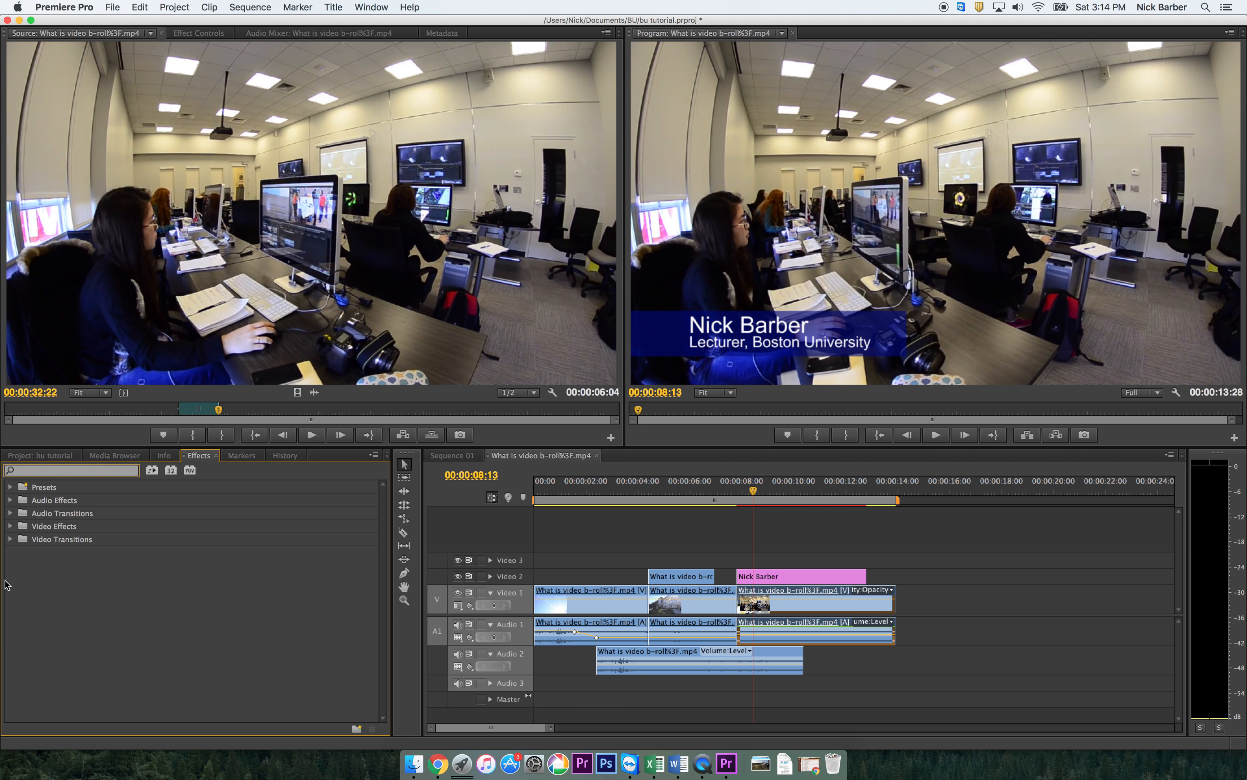
pyautogui.click(10, 526)
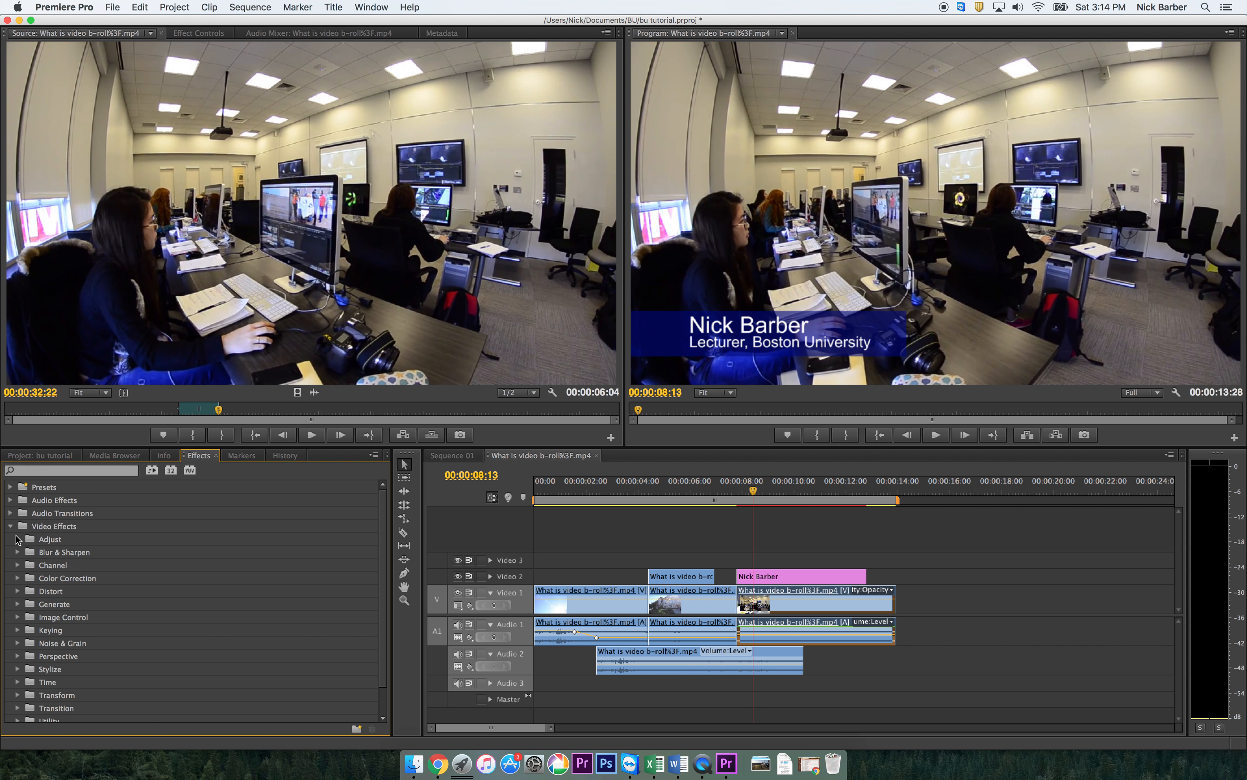
pyautogui.click(10, 525)
pyautogui.click(11, 540)
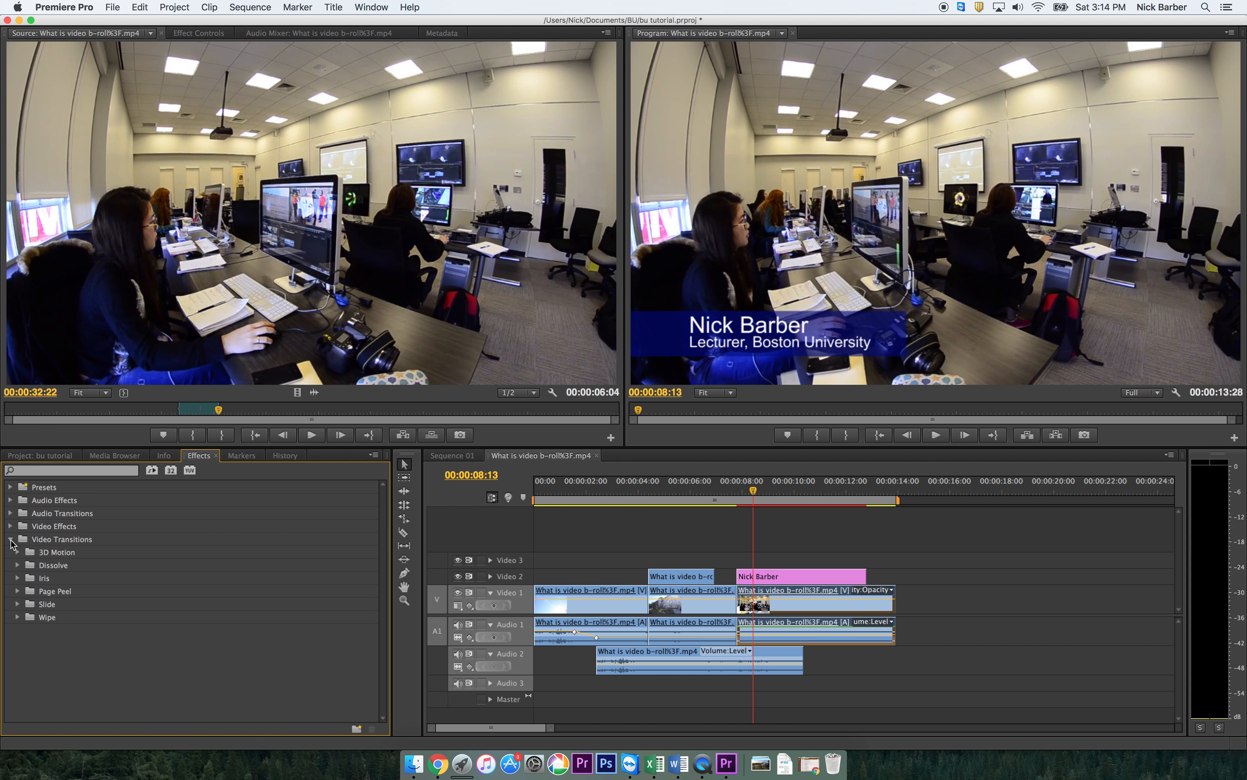
pyautogui.click(17, 565)
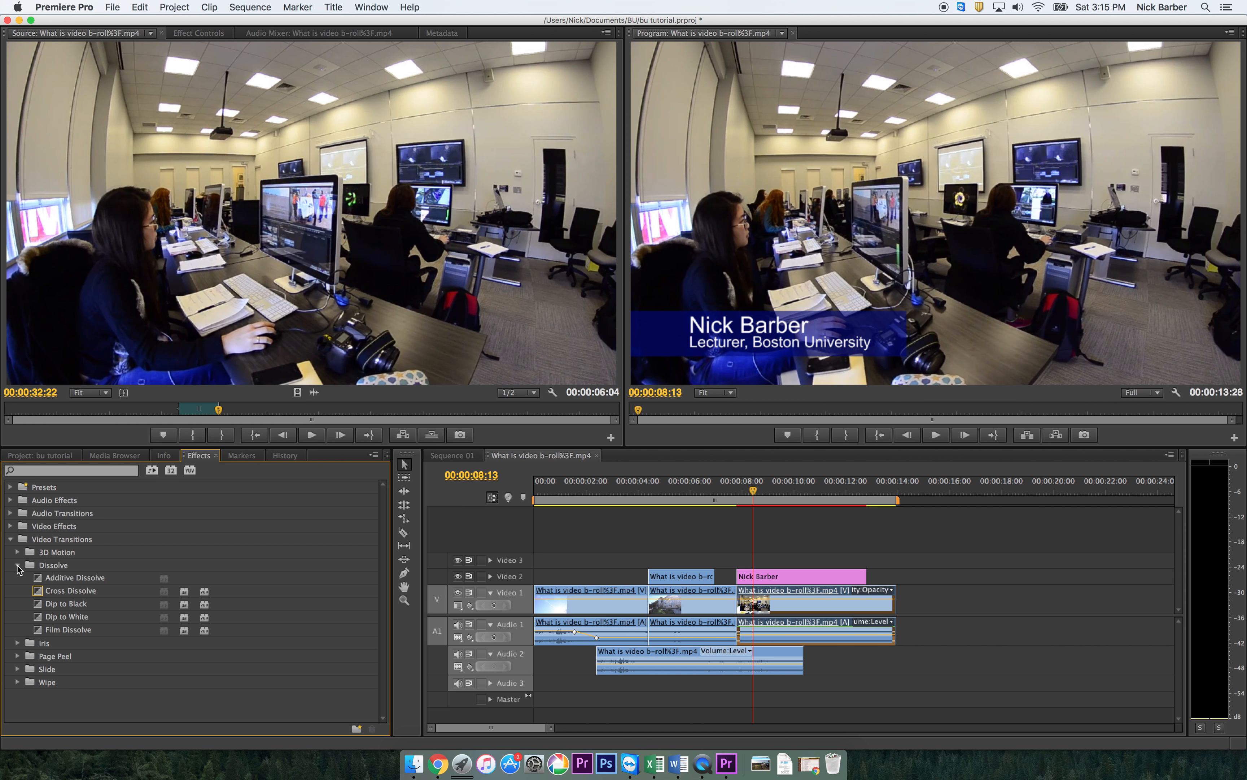
pyautogui.click(40, 591)
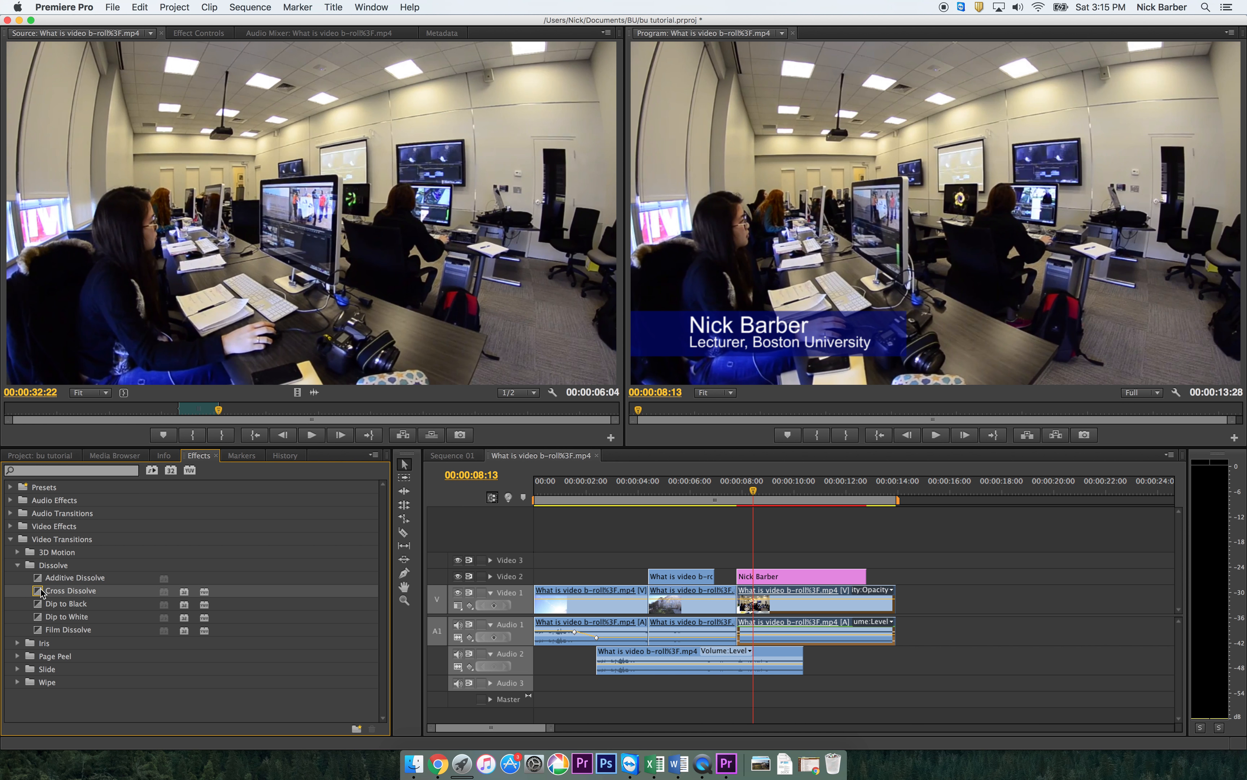
pyautogui.moveTo(41, 592); pyautogui.dragTo(889, 602)
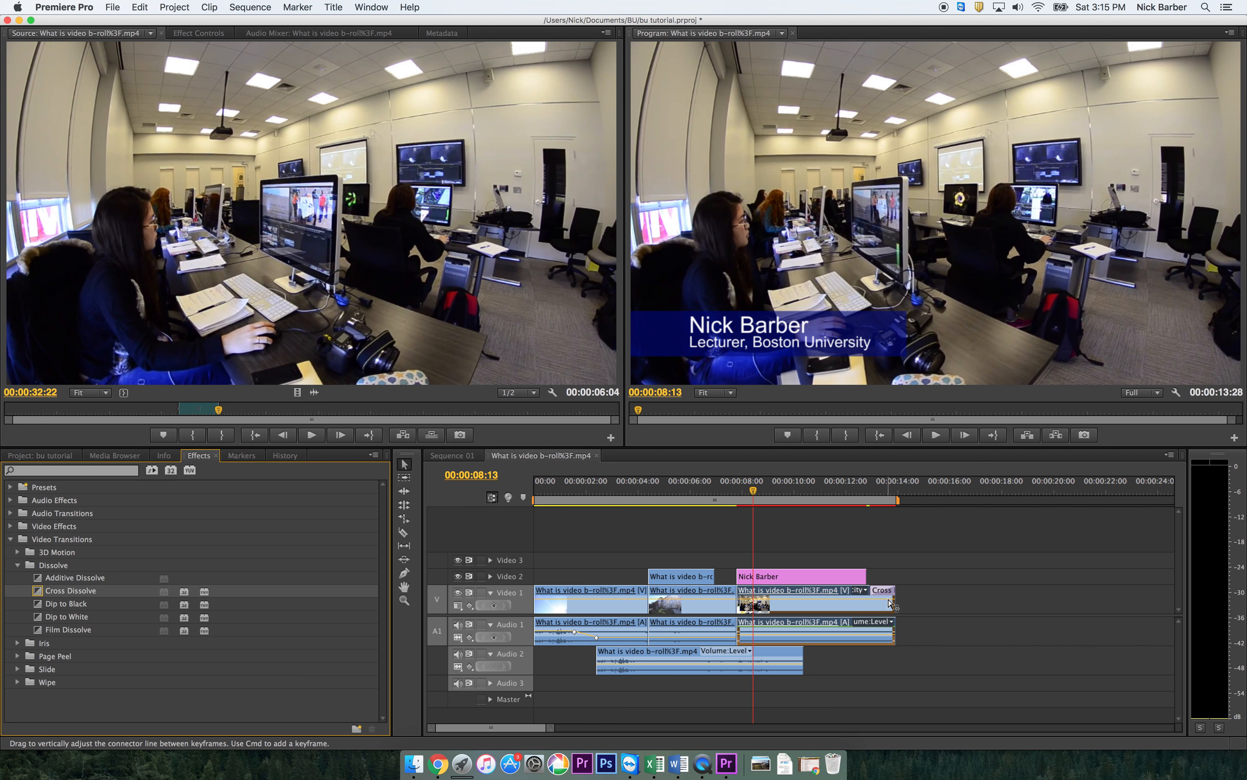
# Preview the ending, then add a Constant Power crossfade at the last Audio 1 clip's end.
pyautogui.click(863, 494)
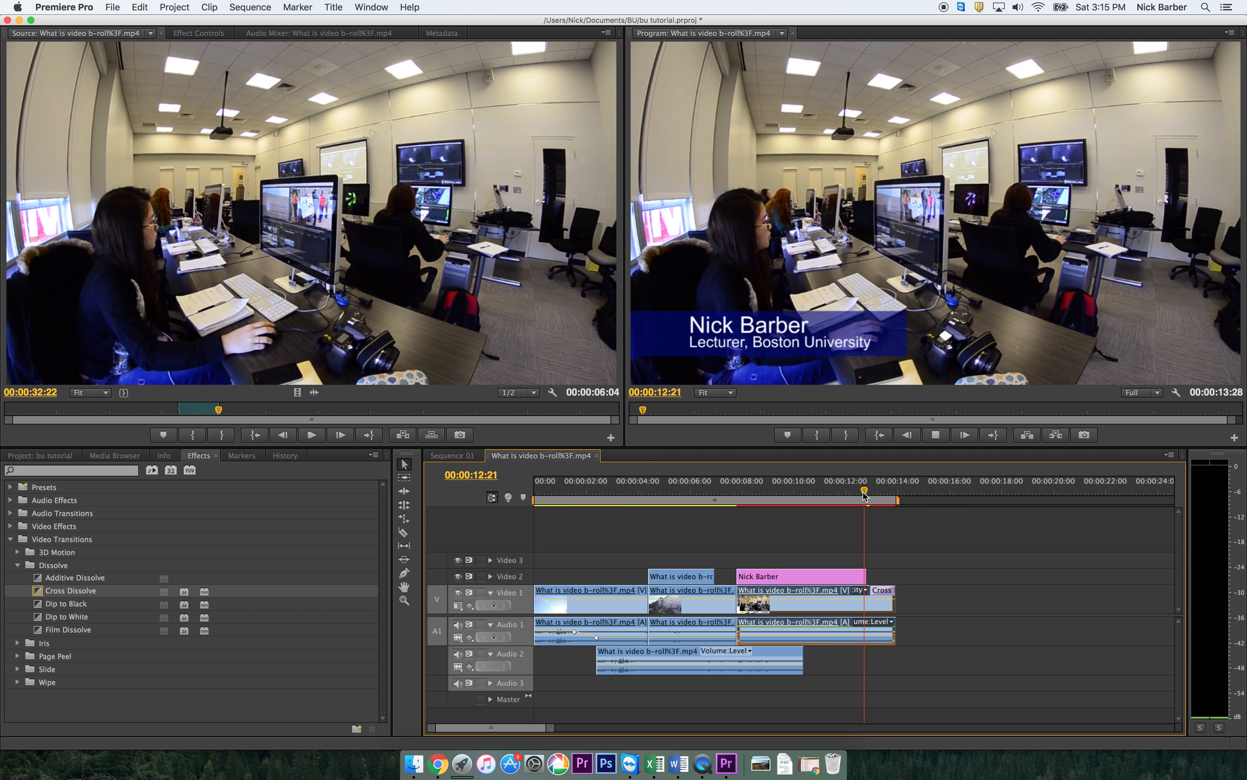
pyautogui.press('space')
pyautogui.press('=')
pyautogui.press('=')
pyautogui.press('=')
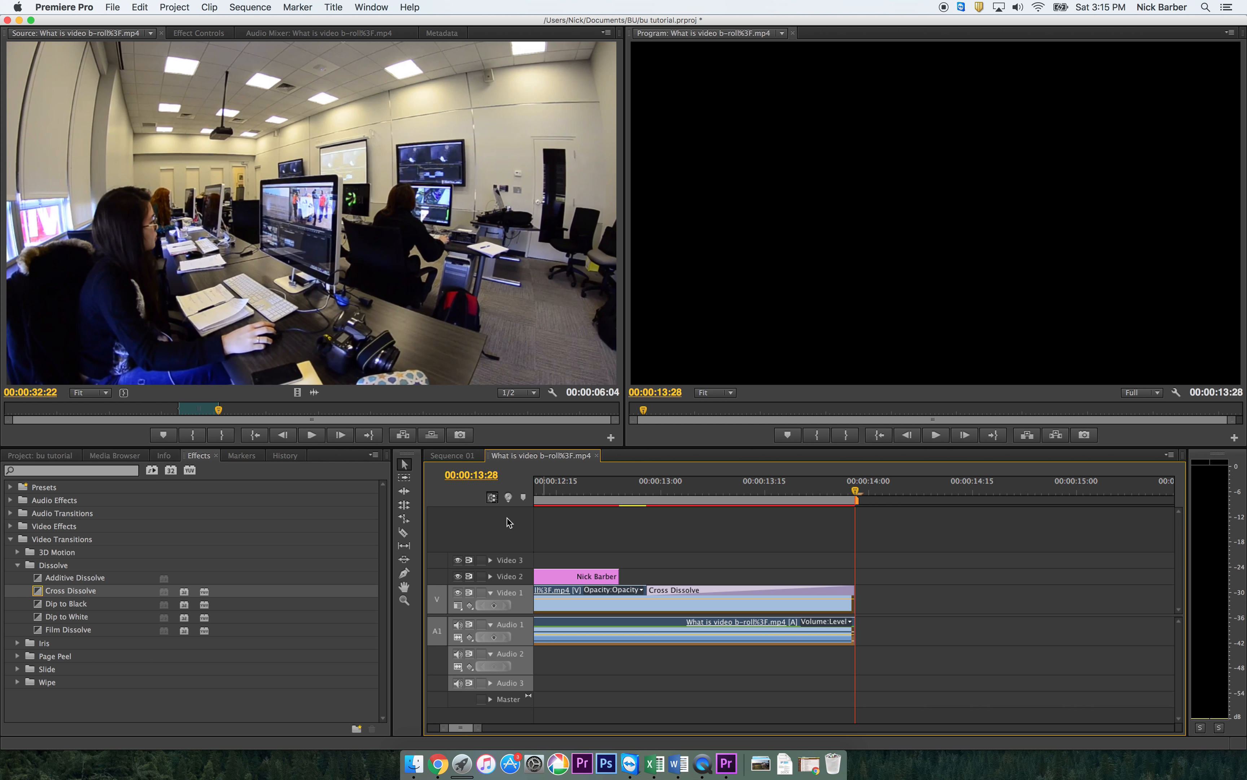
pyautogui.click(62, 470)
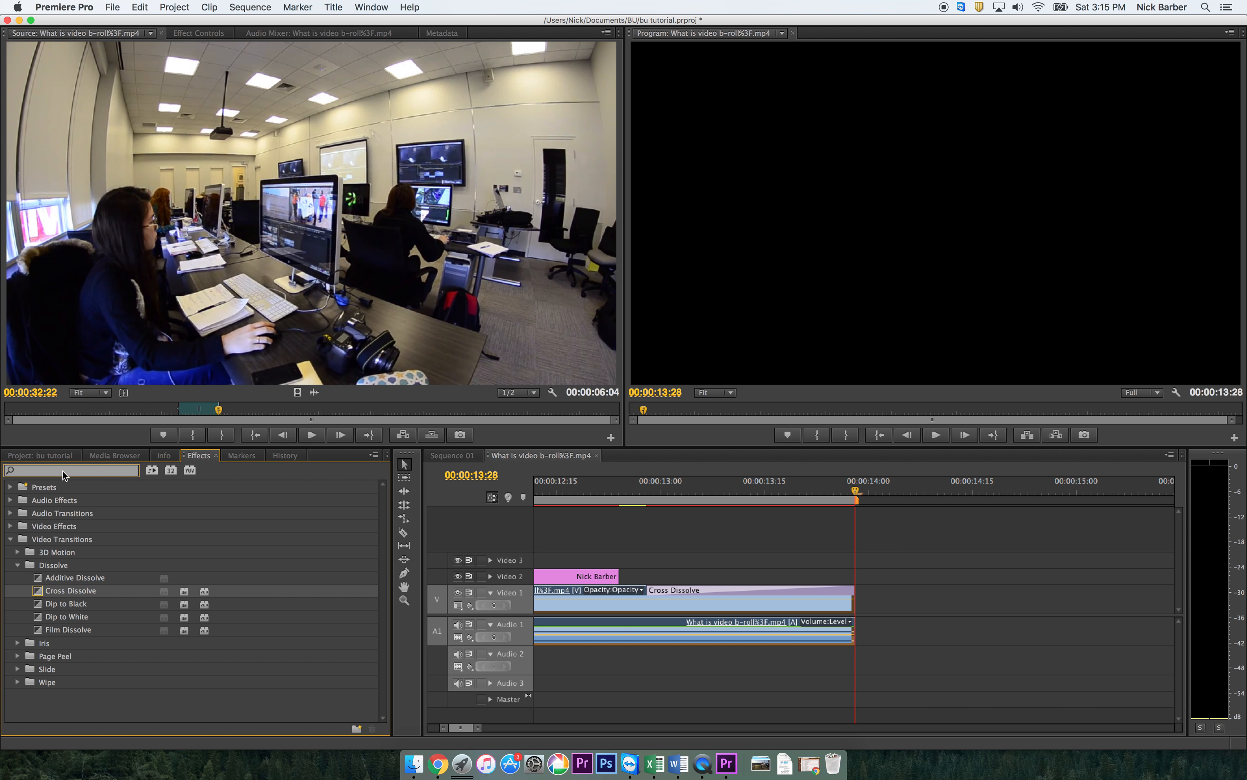
pyautogui.write('cro')
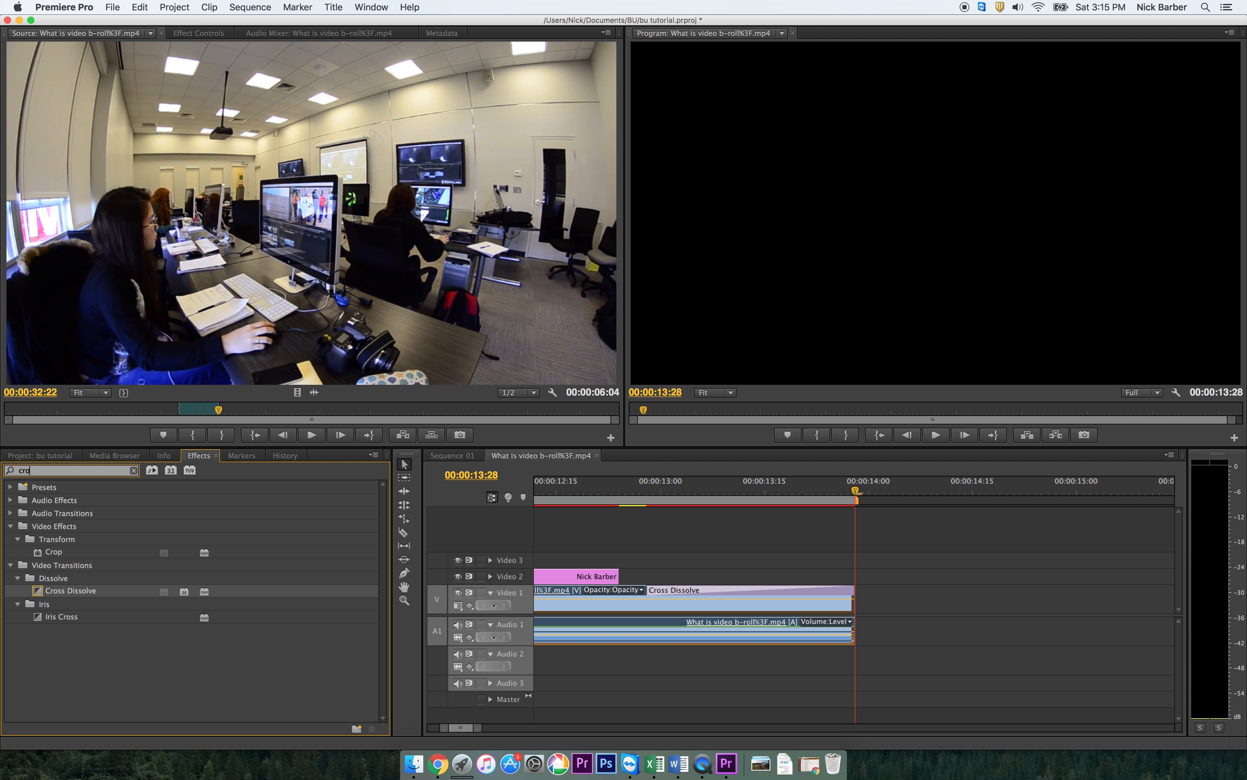
pyautogui.press('BackSpace')
pyautogui.press('BackSpace')
pyautogui.press('BackSpace')
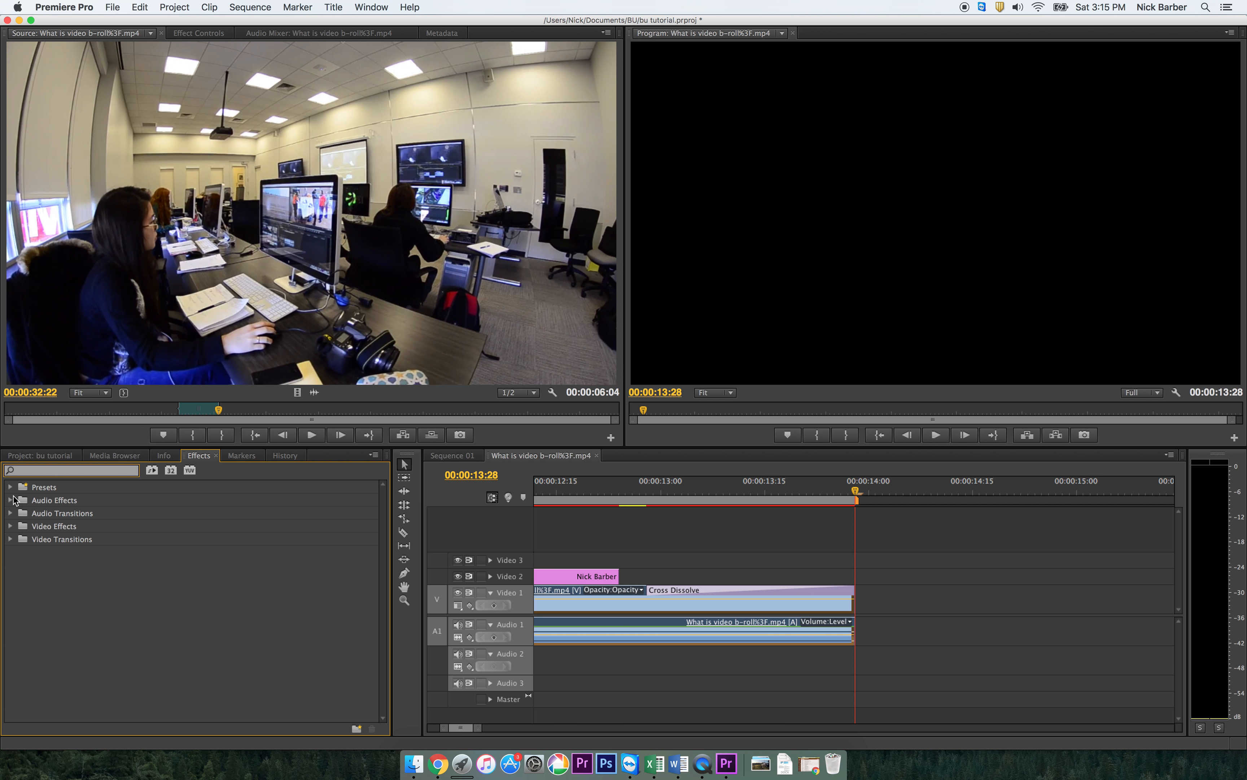
pyautogui.click(9, 513)
pyautogui.click(17, 525)
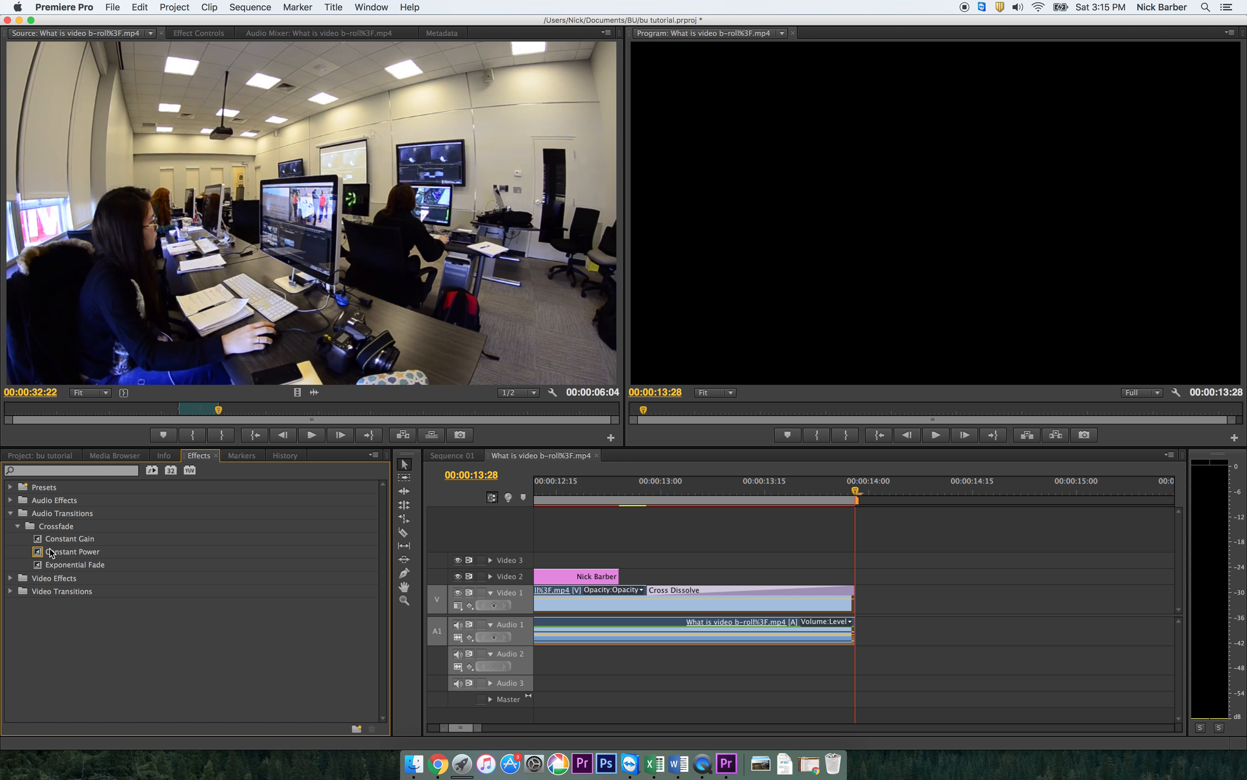
pyautogui.moveTo(51, 552); pyautogui.dragTo(838, 634)
pyautogui.press('-')
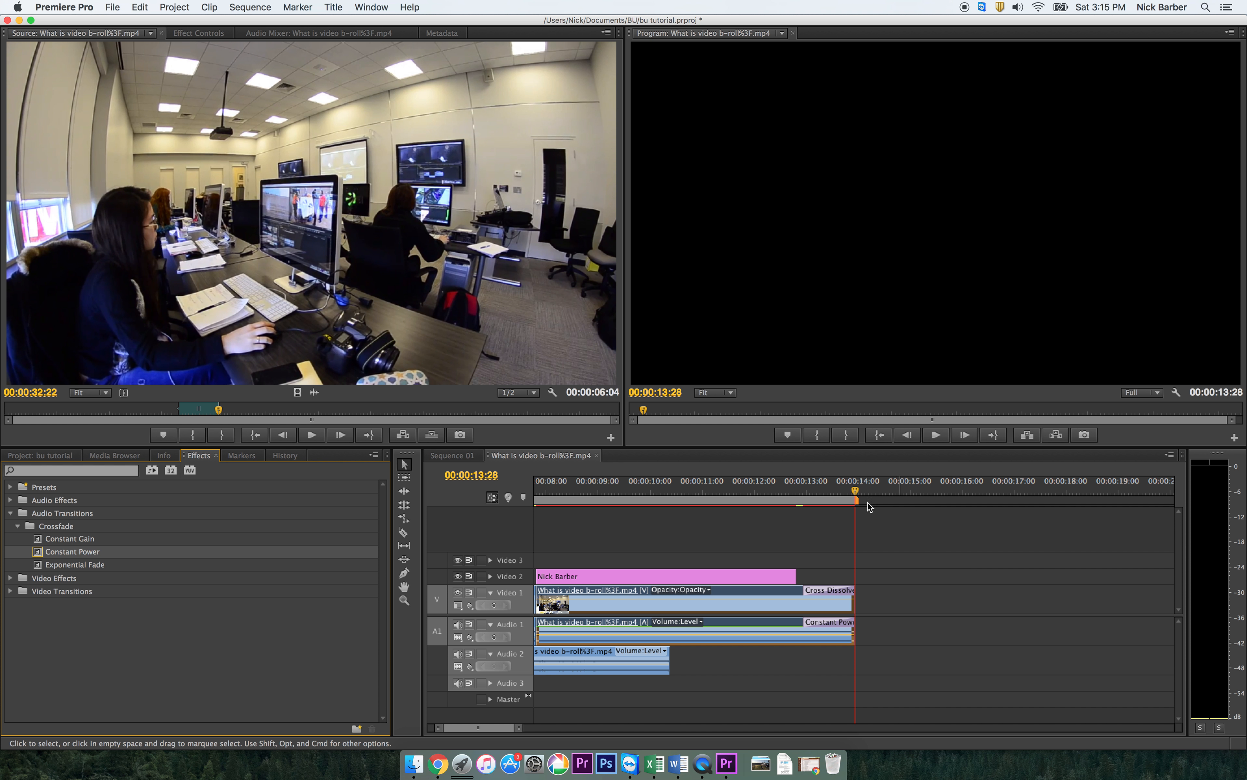
# Play back the ending with both transitions and save the project.
pyautogui.click(779, 491)
pyautogui.press('space')
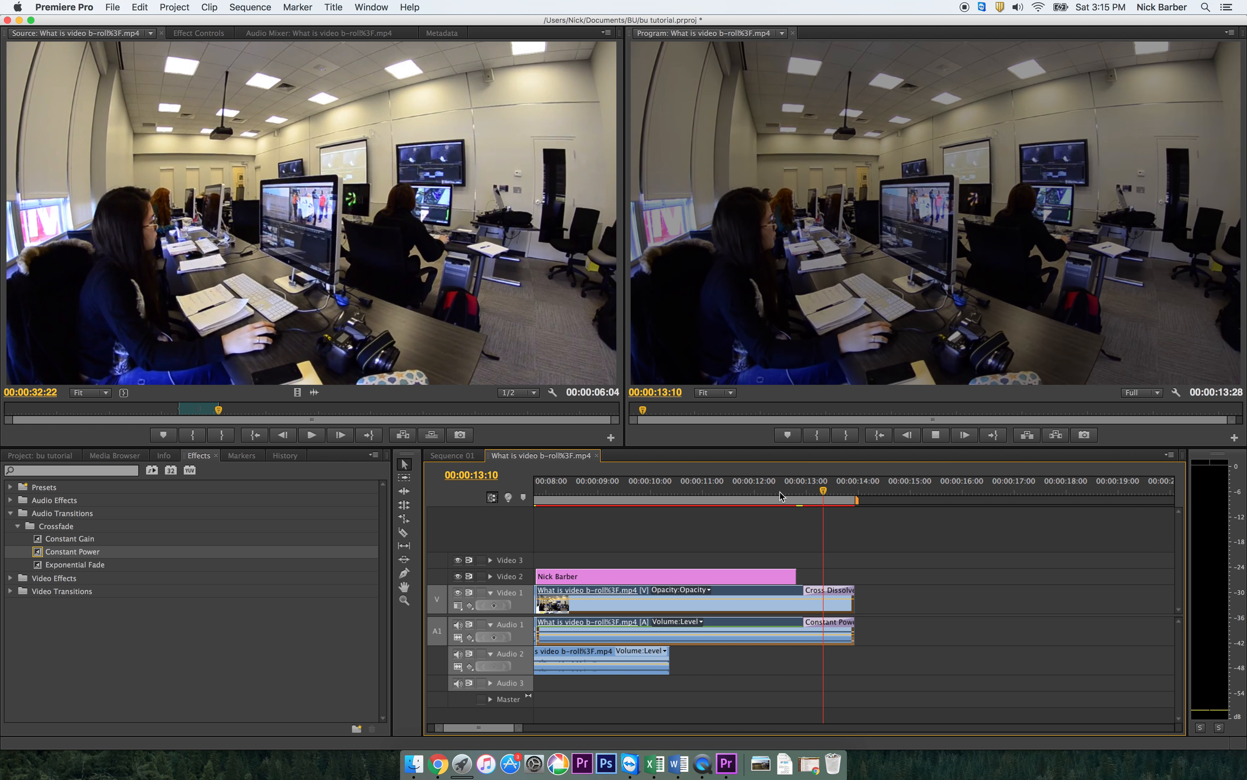
pyautogui.press('\\')
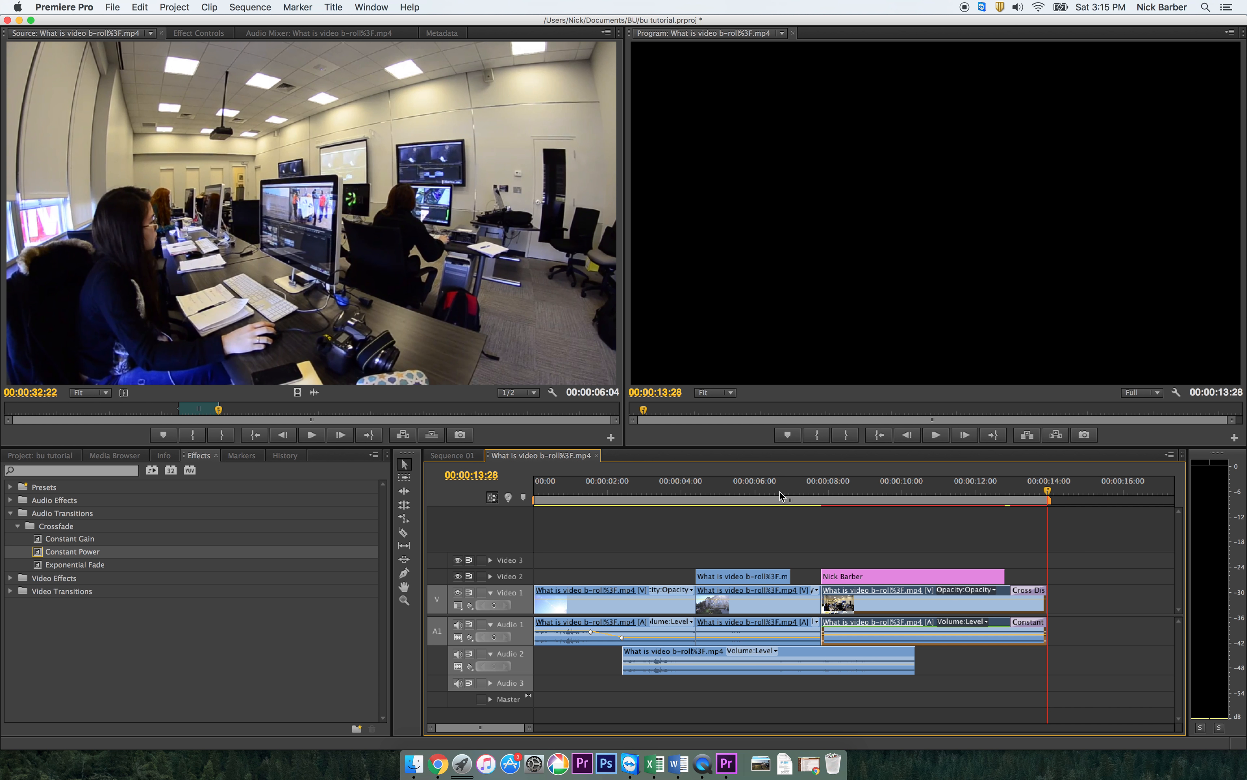
pyautogui.click(705, 533)
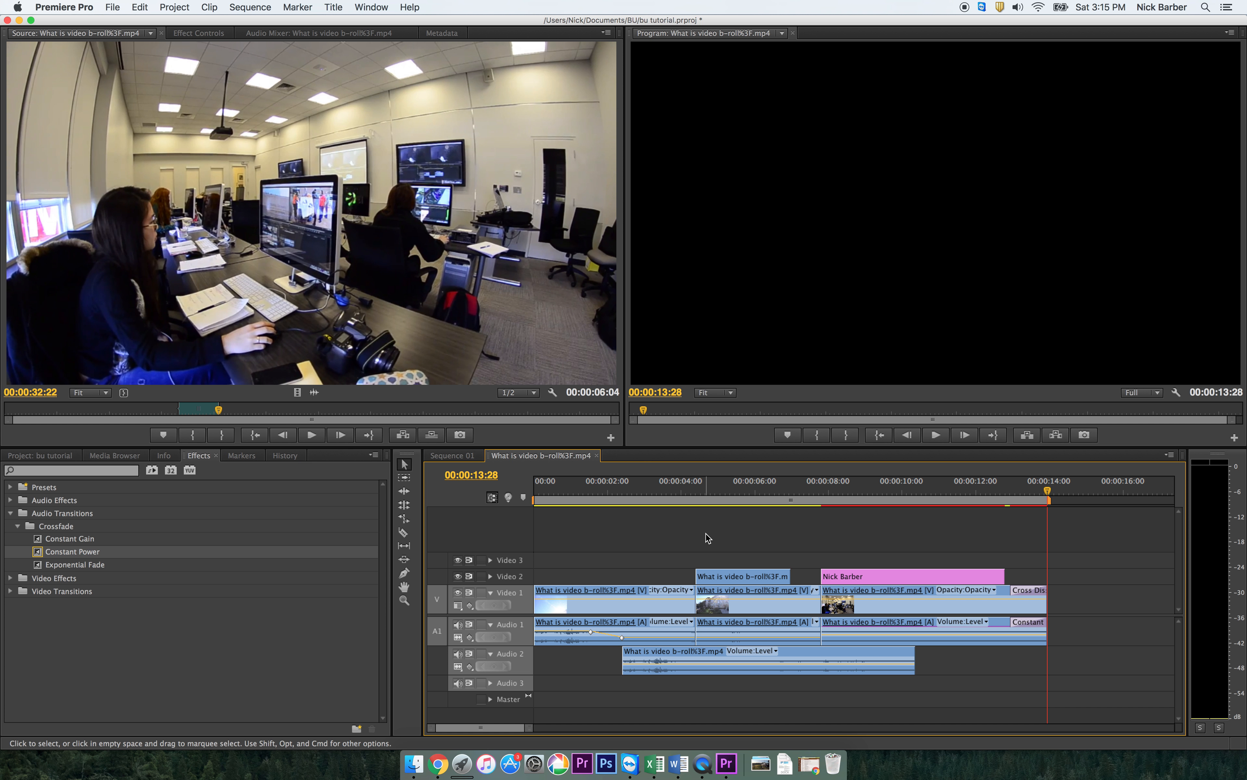
pyautogui.press('super+s')
# Show the project bin's four items and select the 6:04 b-roll source clip.
pyautogui.click(39, 457)
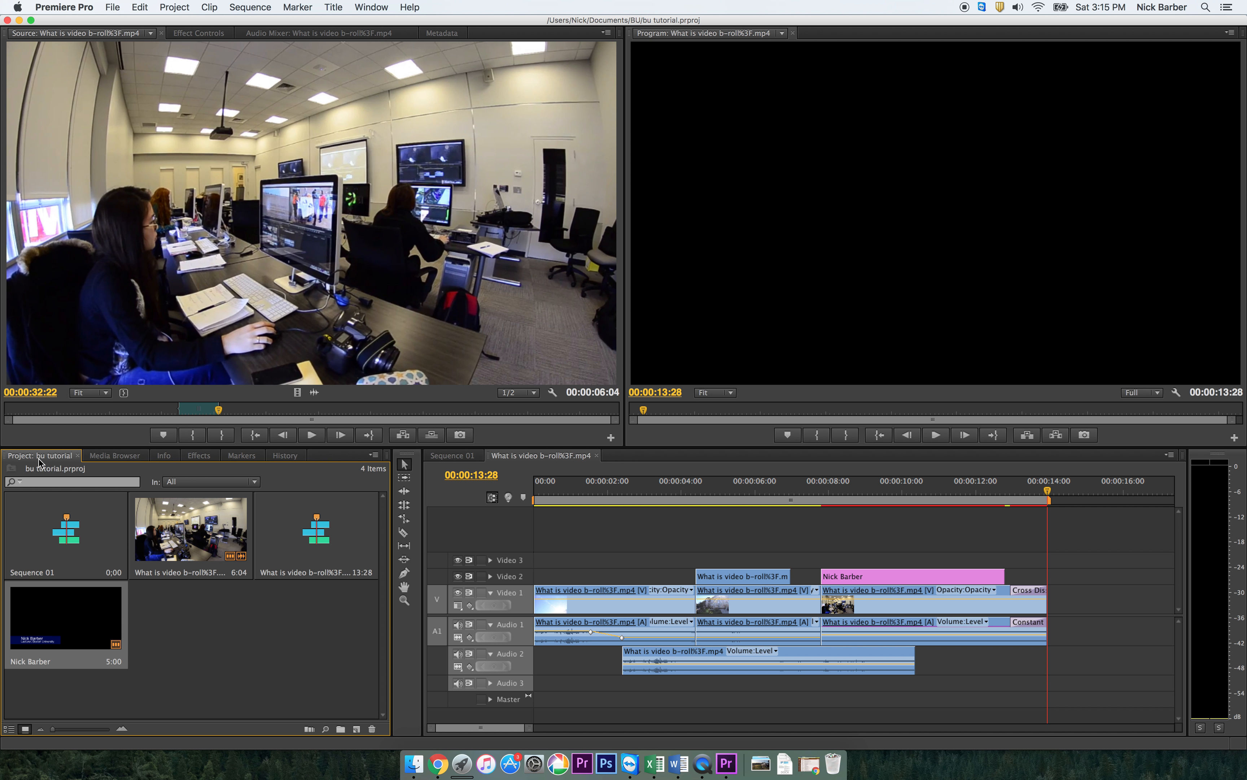
pyautogui.click(620, 531)
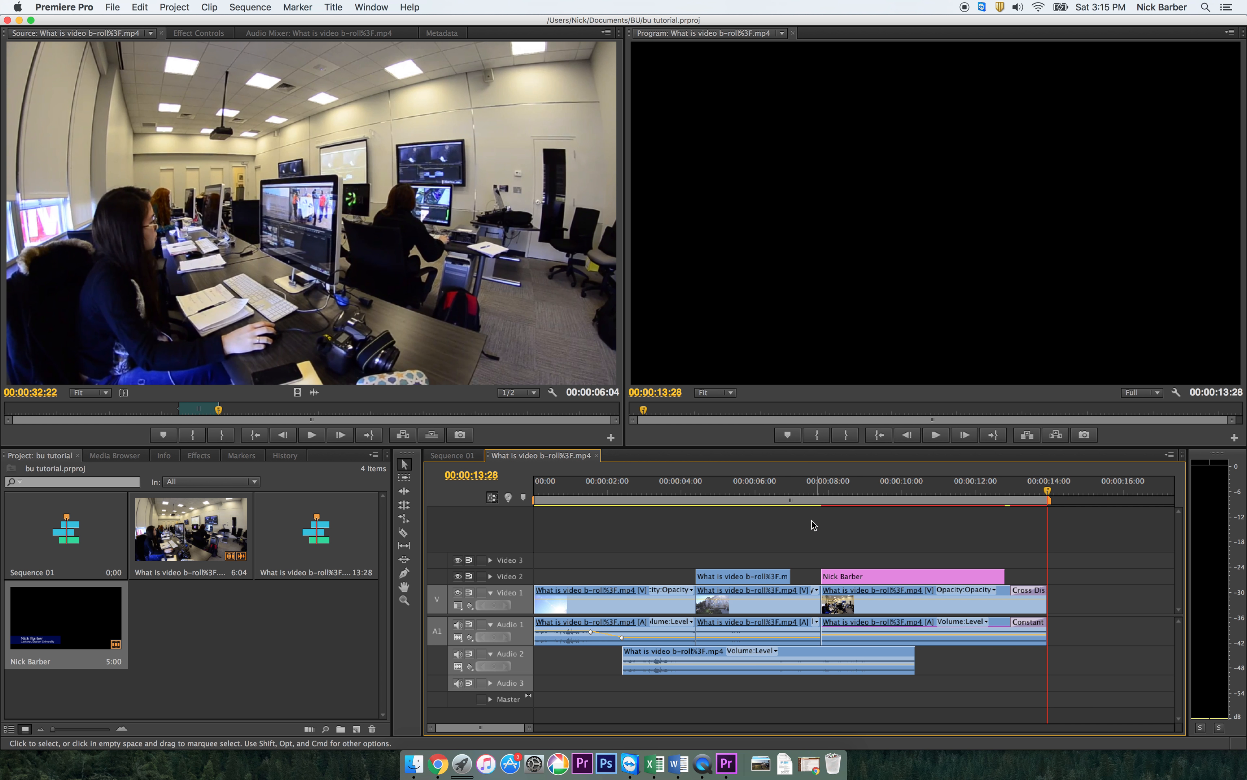
pyautogui.click(177, 544)
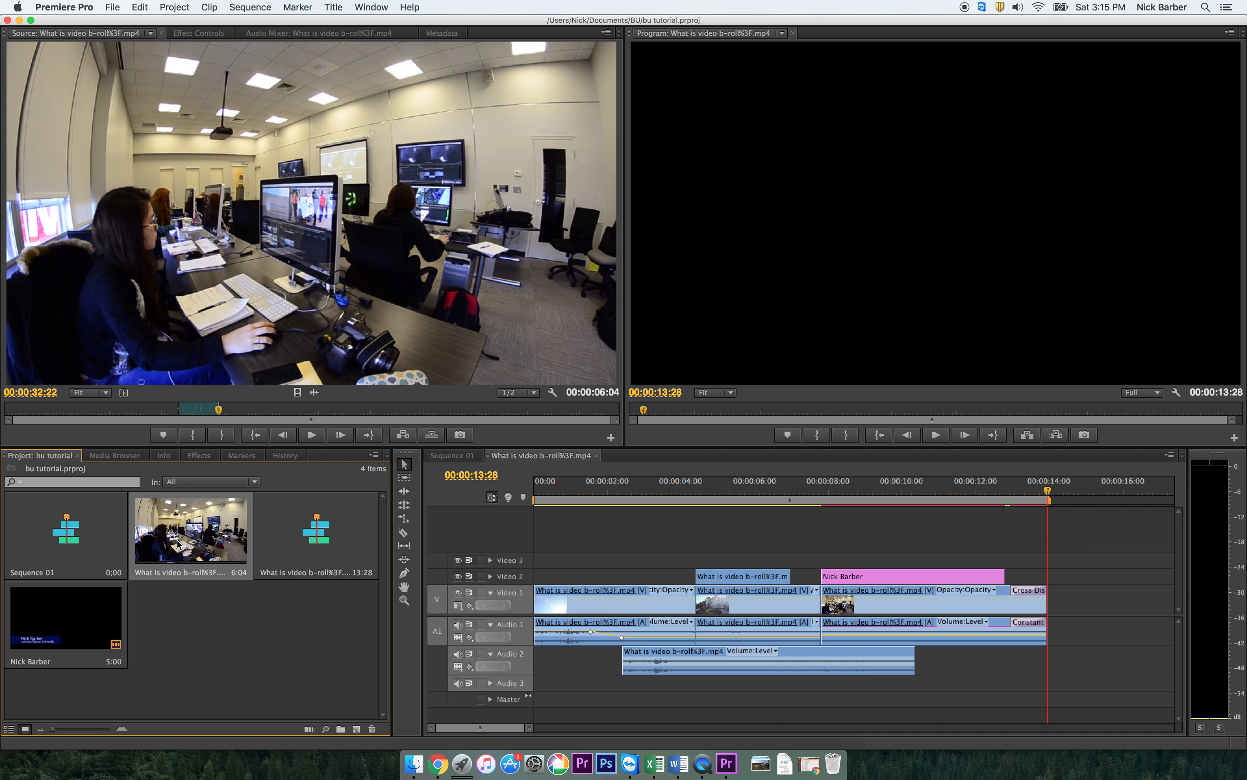
pyautogui.click(601, 536)
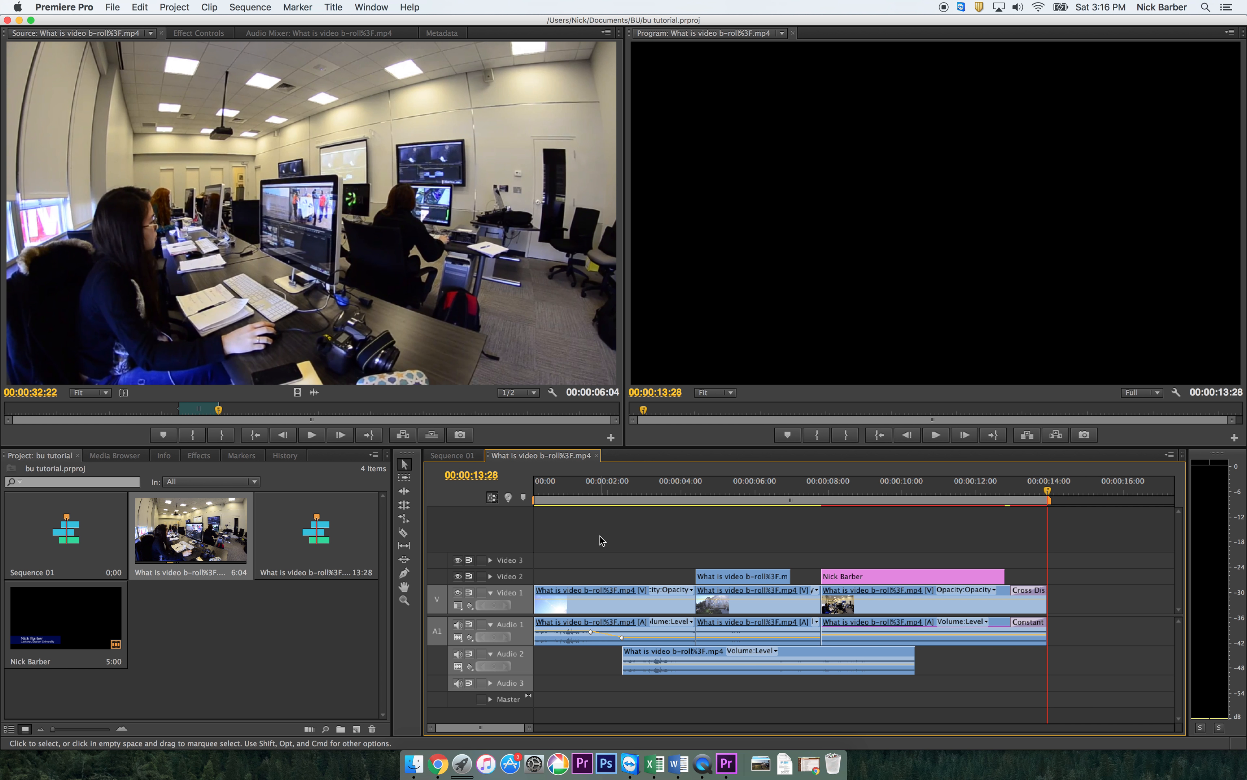
# Open Export Media for the sequence and set the format to H.264.
pyautogui.click(123, 9)
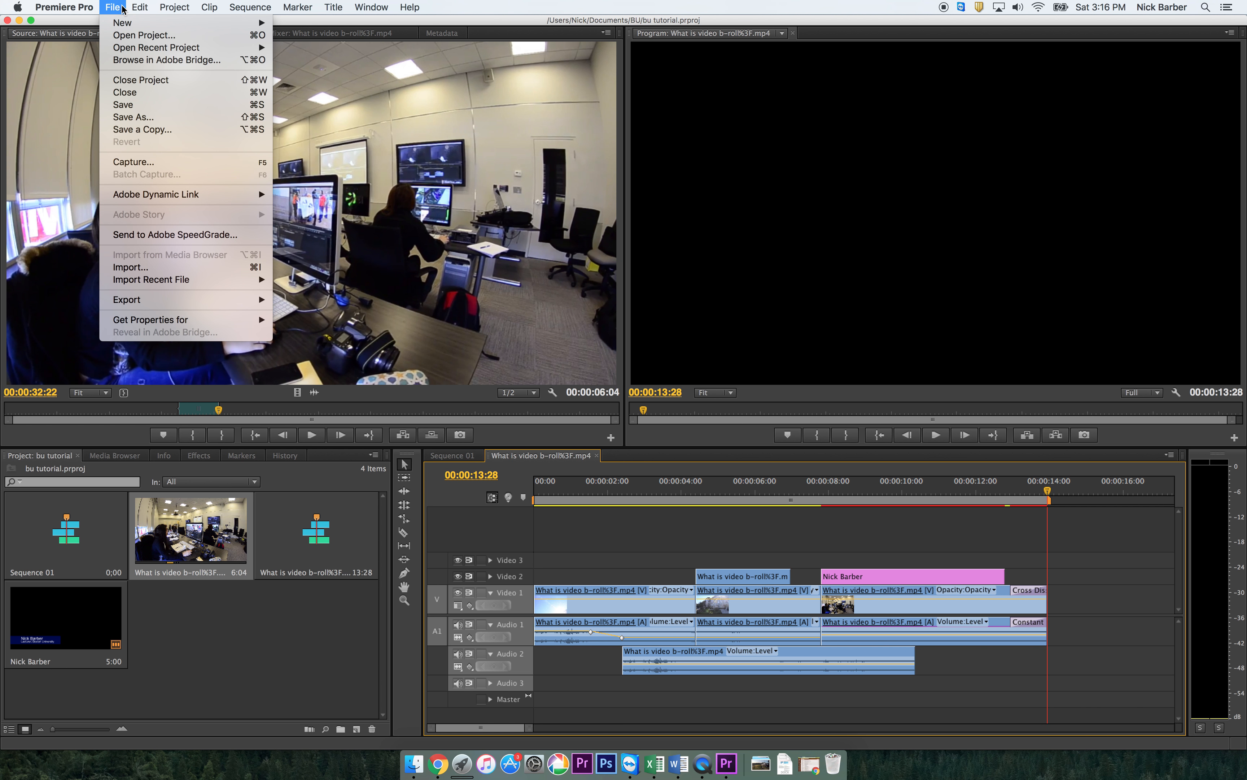
pyautogui.moveTo(230, 301)
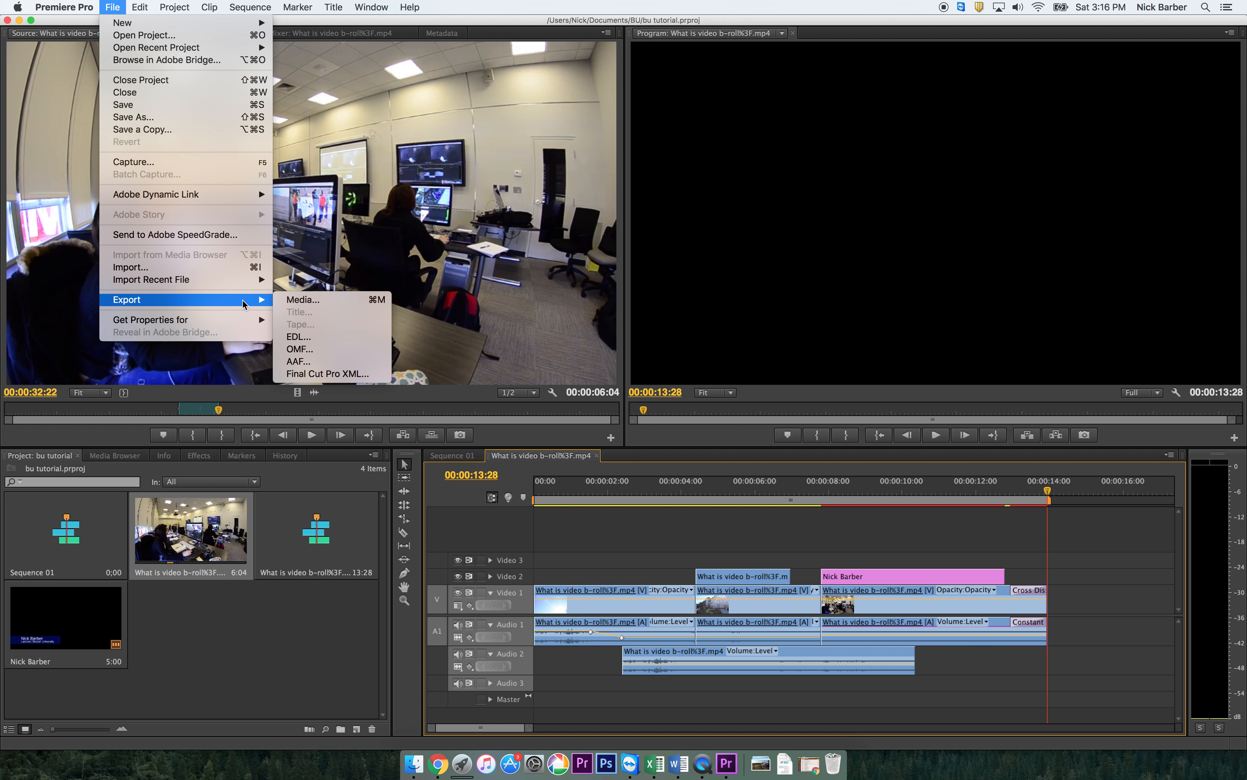
pyautogui.click(298, 302)
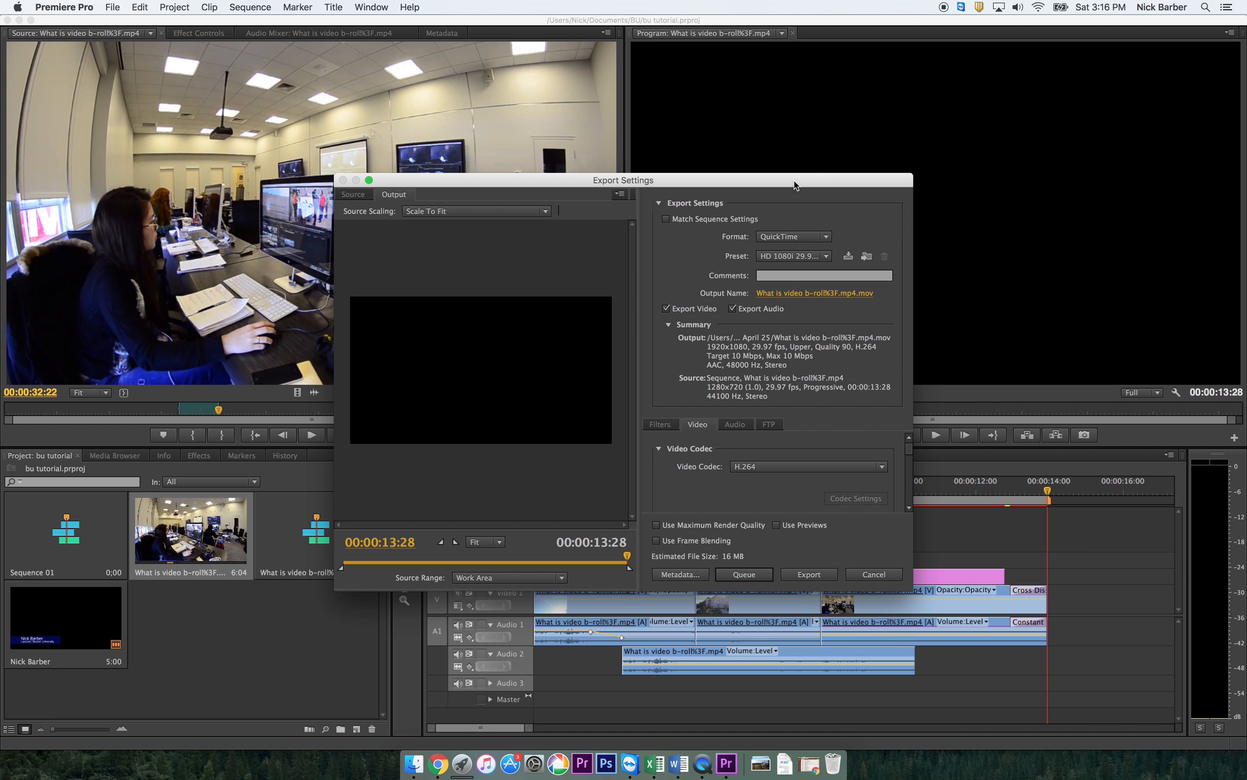
pyautogui.click(803, 236)
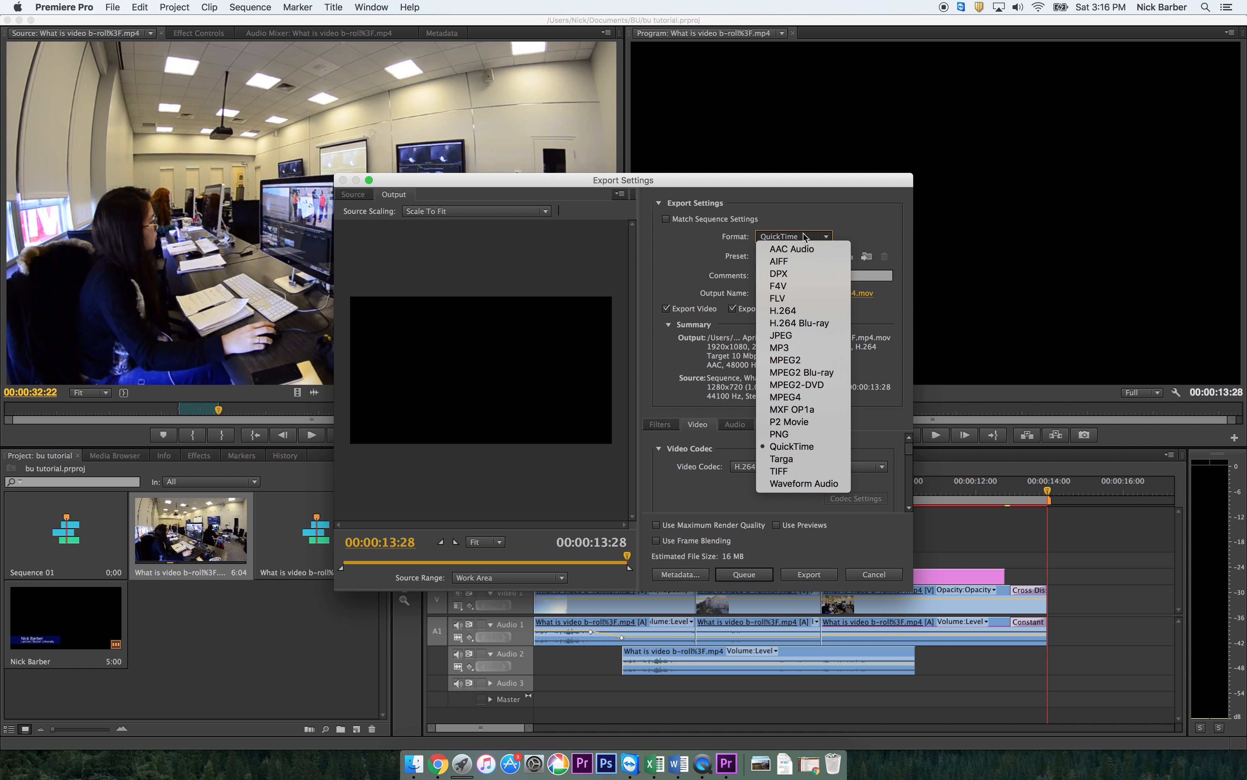
pyautogui.click(804, 237)
pyautogui.click(804, 237)
pyautogui.click(801, 312)
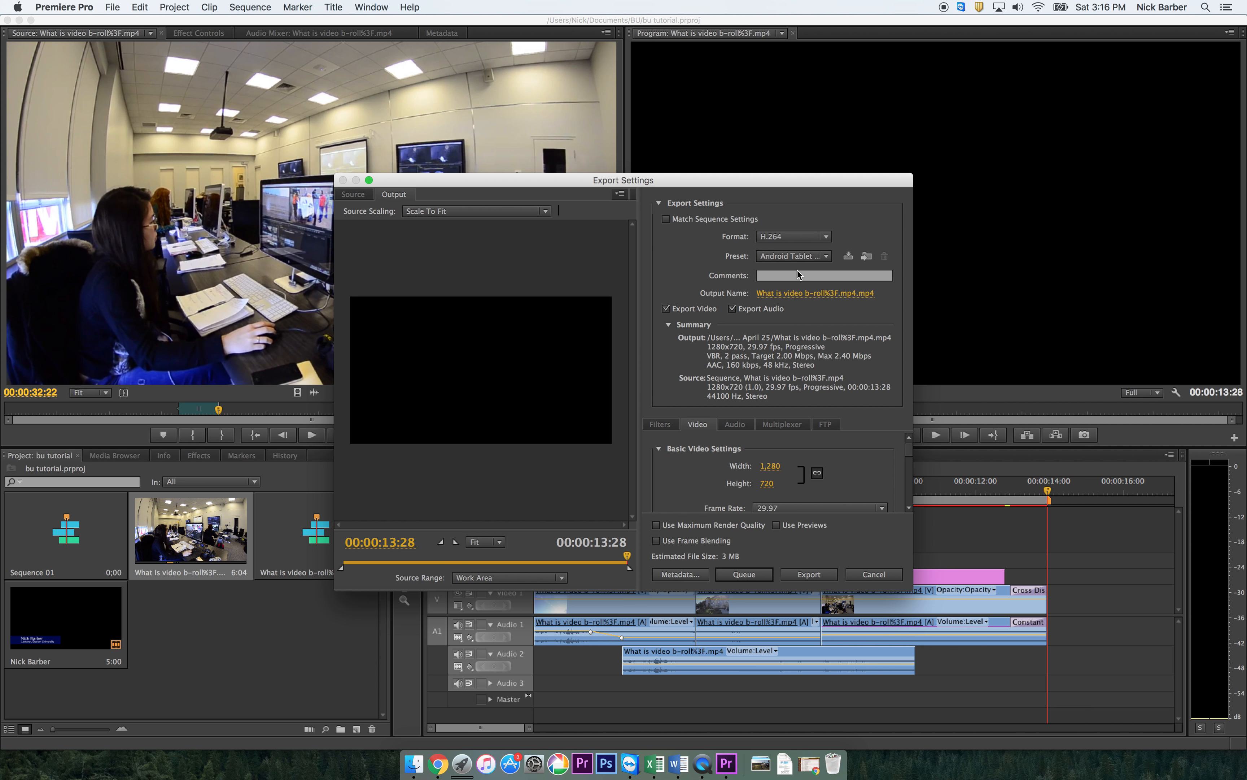
# Choose the HD 720p 29.97 export preset.
pyautogui.click(795, 257)
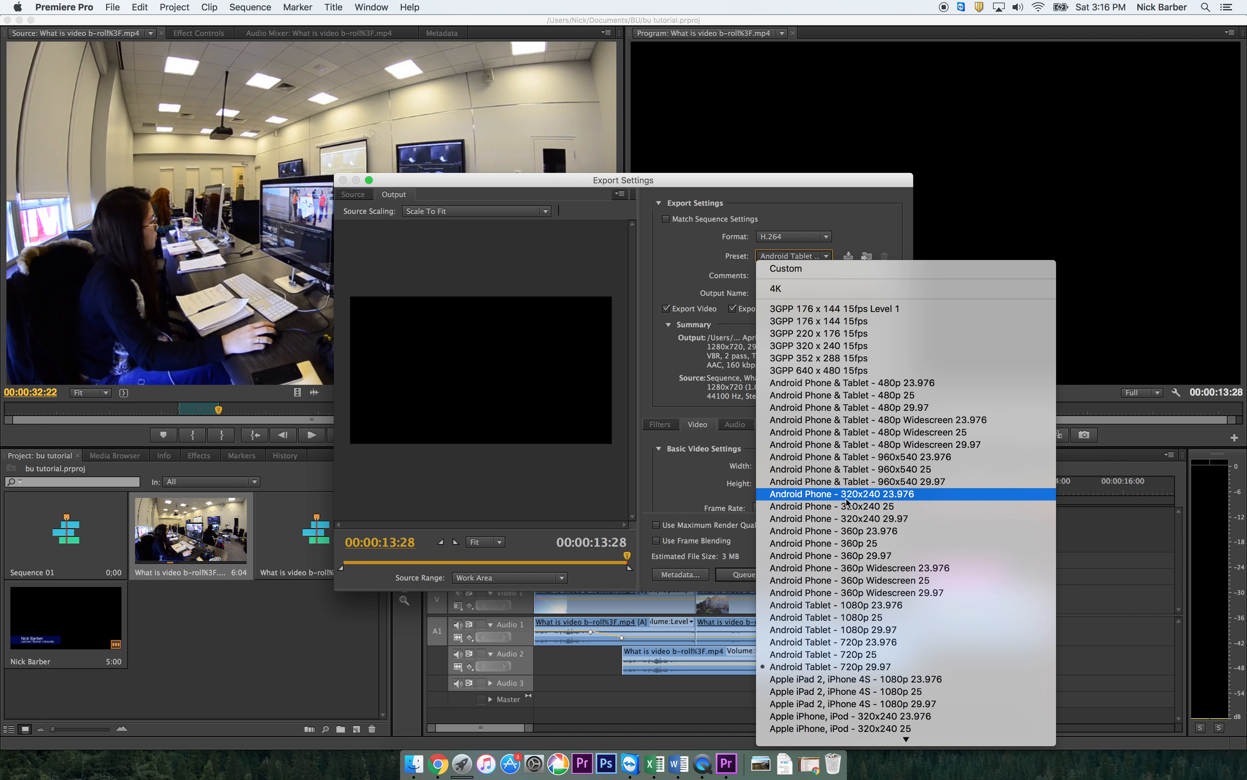
pyautogui.scroll(-5, 846, 495)
pyautogui.scroll(-10, 848, 503)
pyautogui.scroll(2, 848, 503)
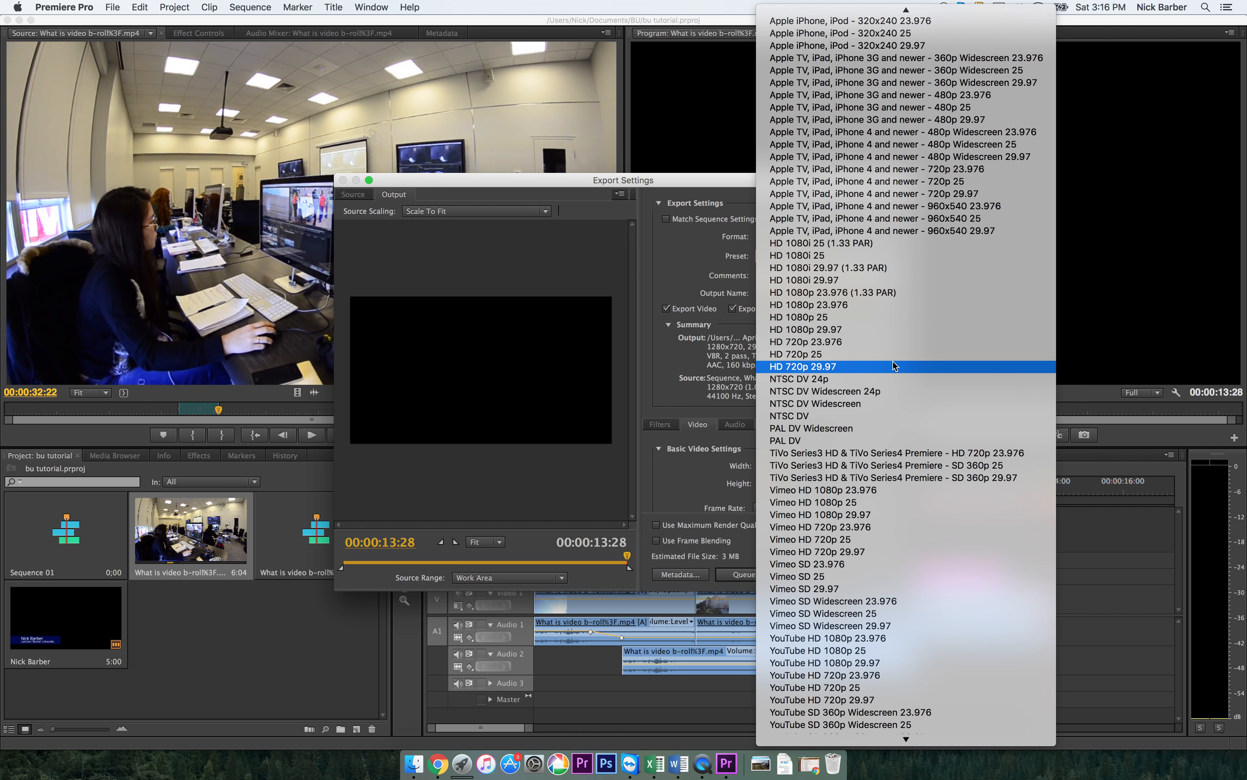
pyautogui.click(859, 365)
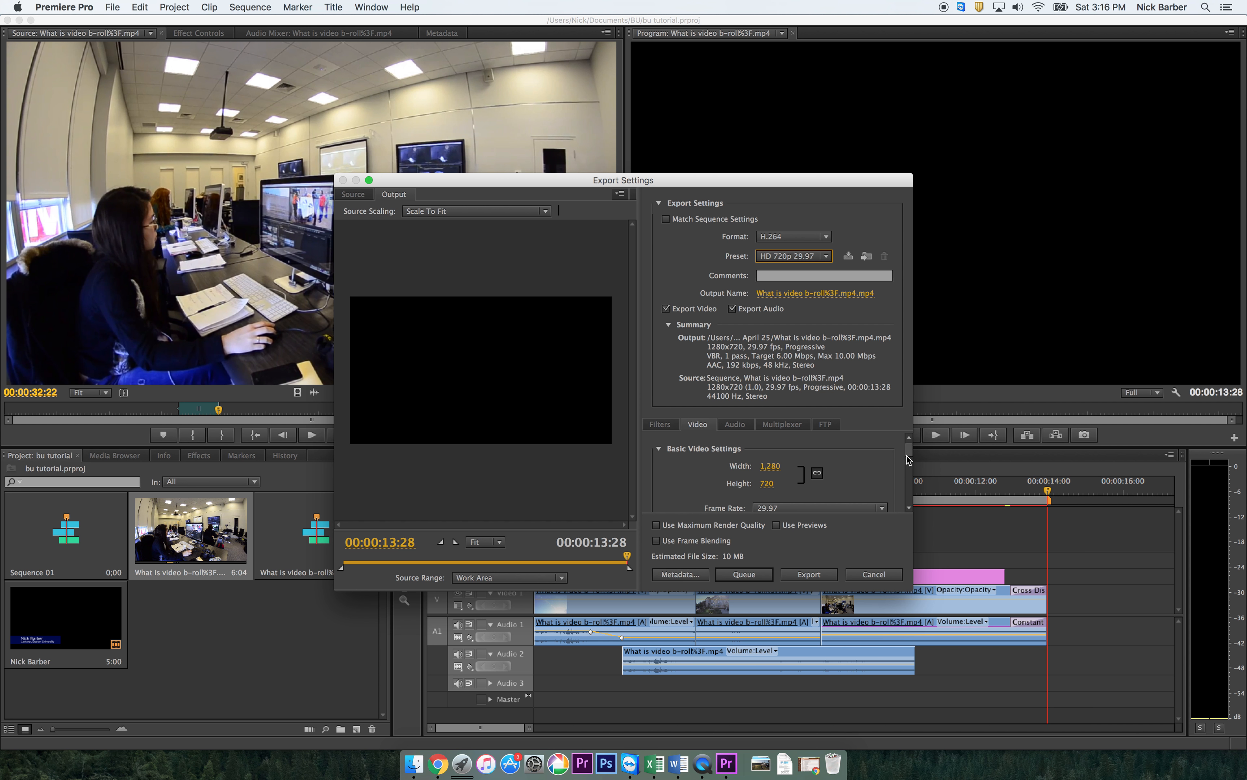
pyautogui.moveTo(910, 450)
pyautogui.mouseDown()
pyautogui.moveTo(909, 496)
pyautogui.moveTo(906, 441)
pyautogui.mouseUp()
# Export as 1104-buproject-broll-edit.mp4 into the BU folder and start encoding.
pyautogui.click(786, 293)
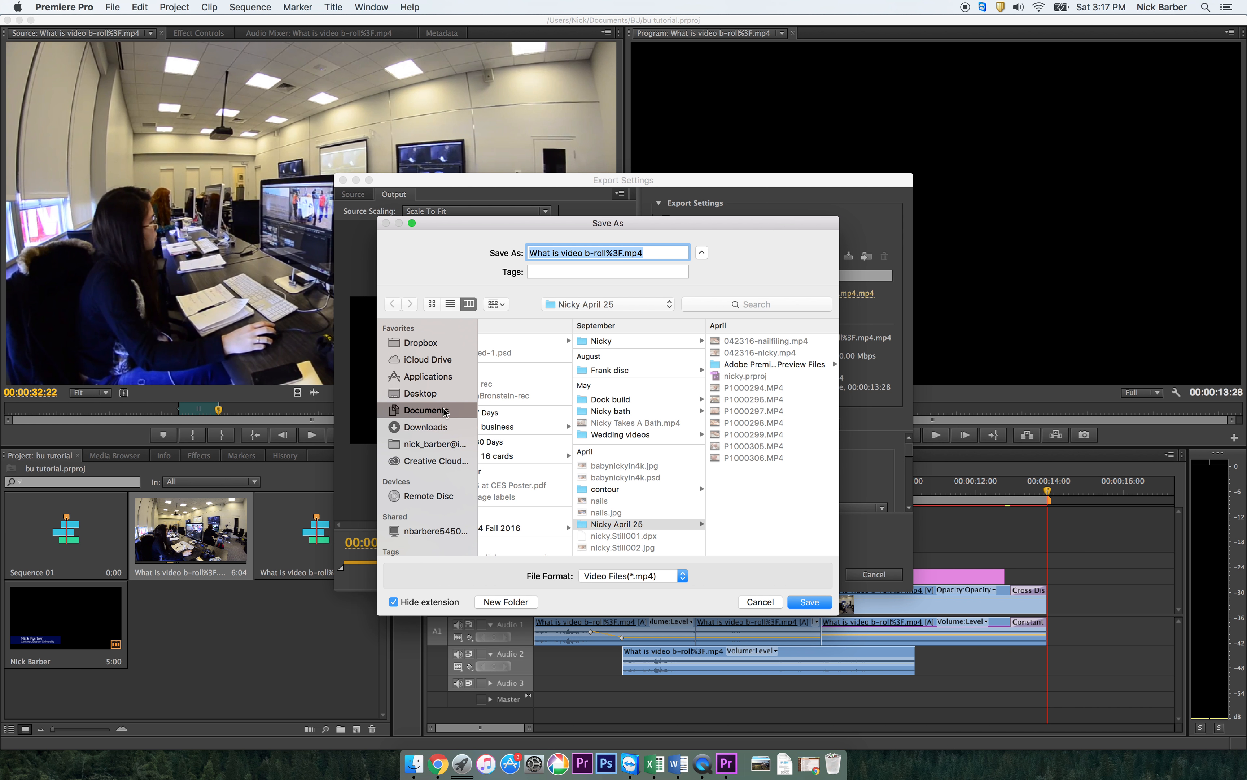
pyautogui.click(426, 410)
pyautogui.click(512, 339)
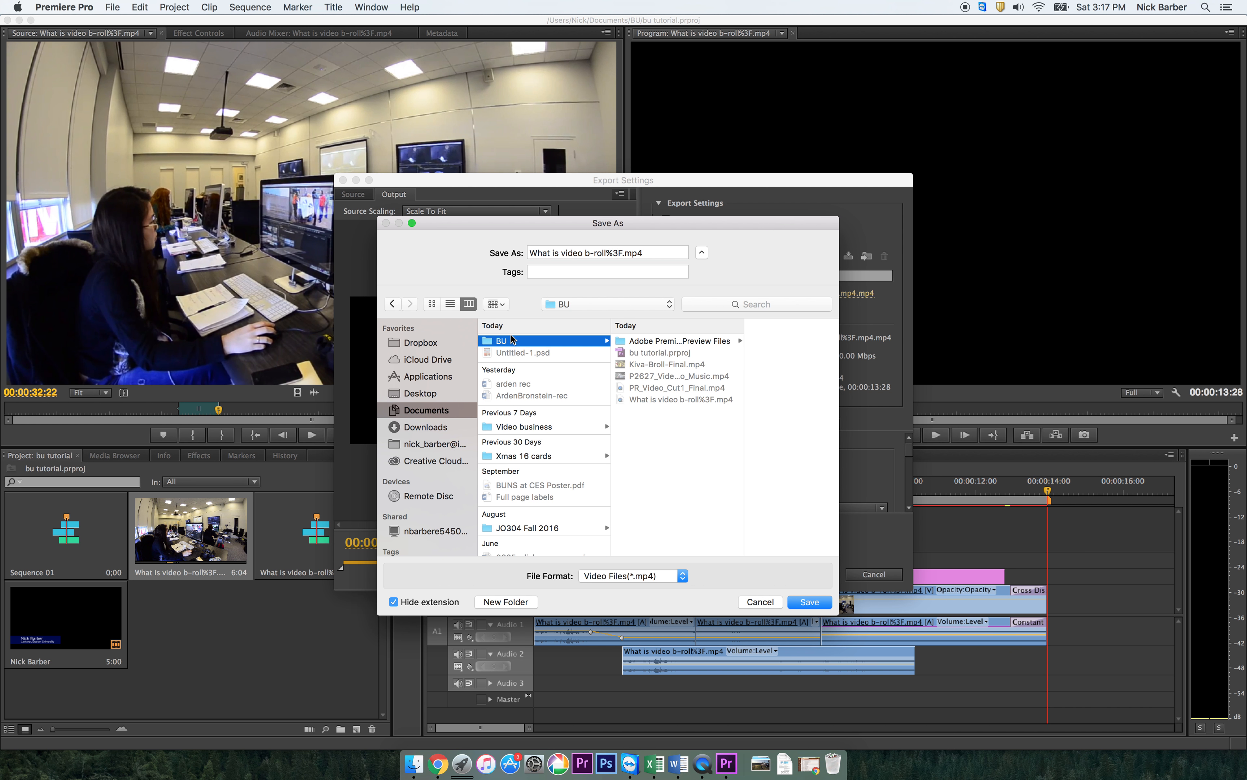
pyautogui.click(594, 253)
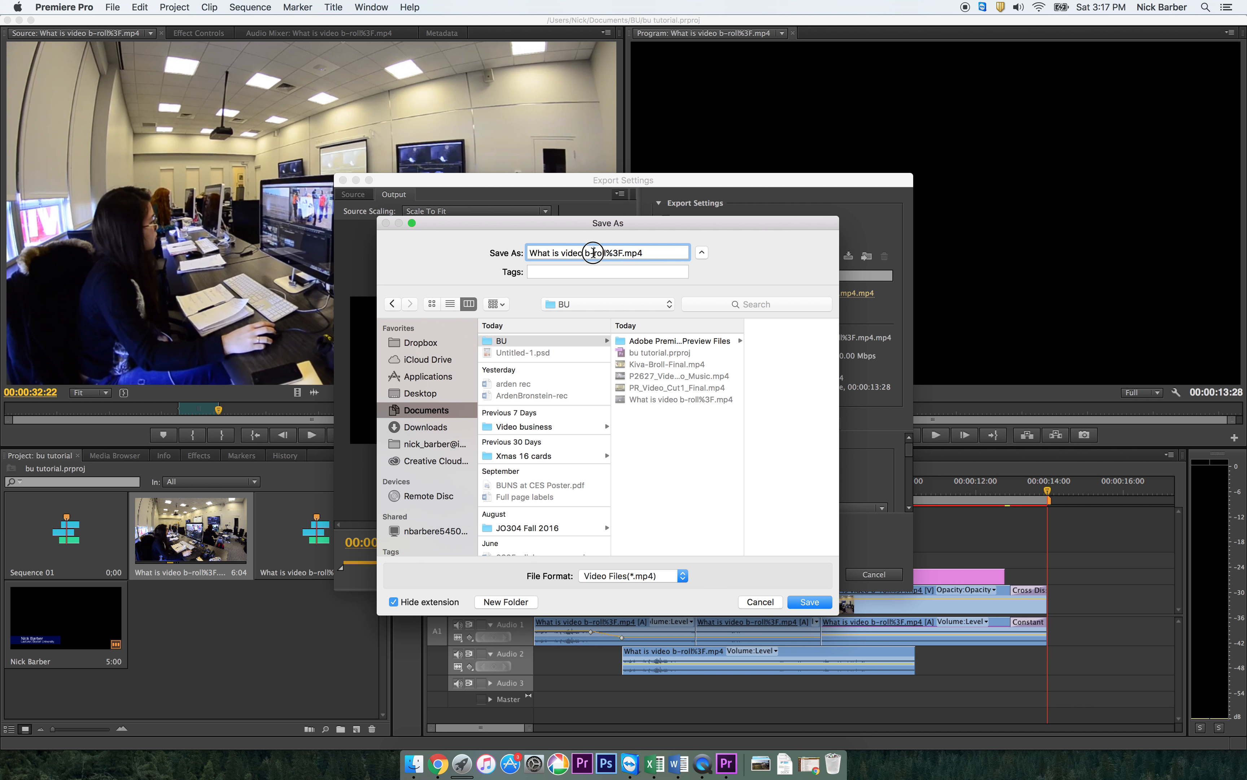
pyautogui.tripleClick(594, 253)
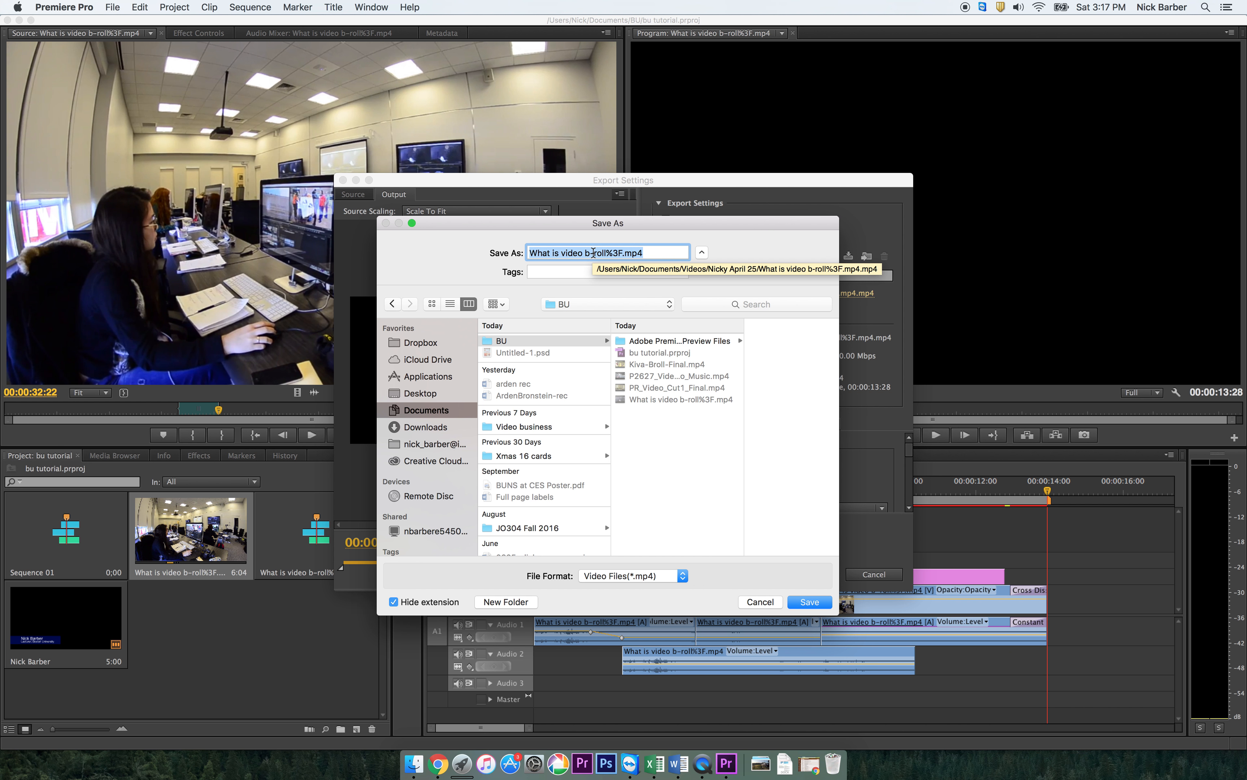
pyautogui.write('1104-')
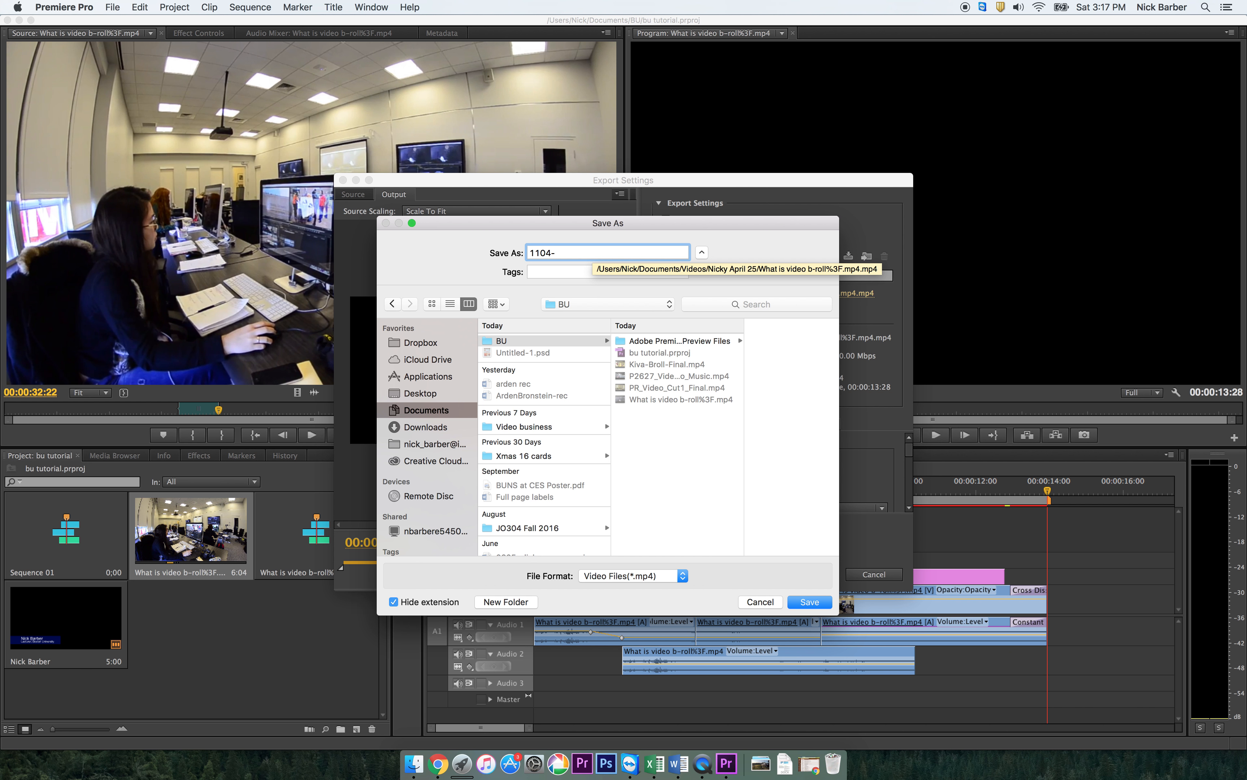
pyautogui.write('buproject-broll-edit')
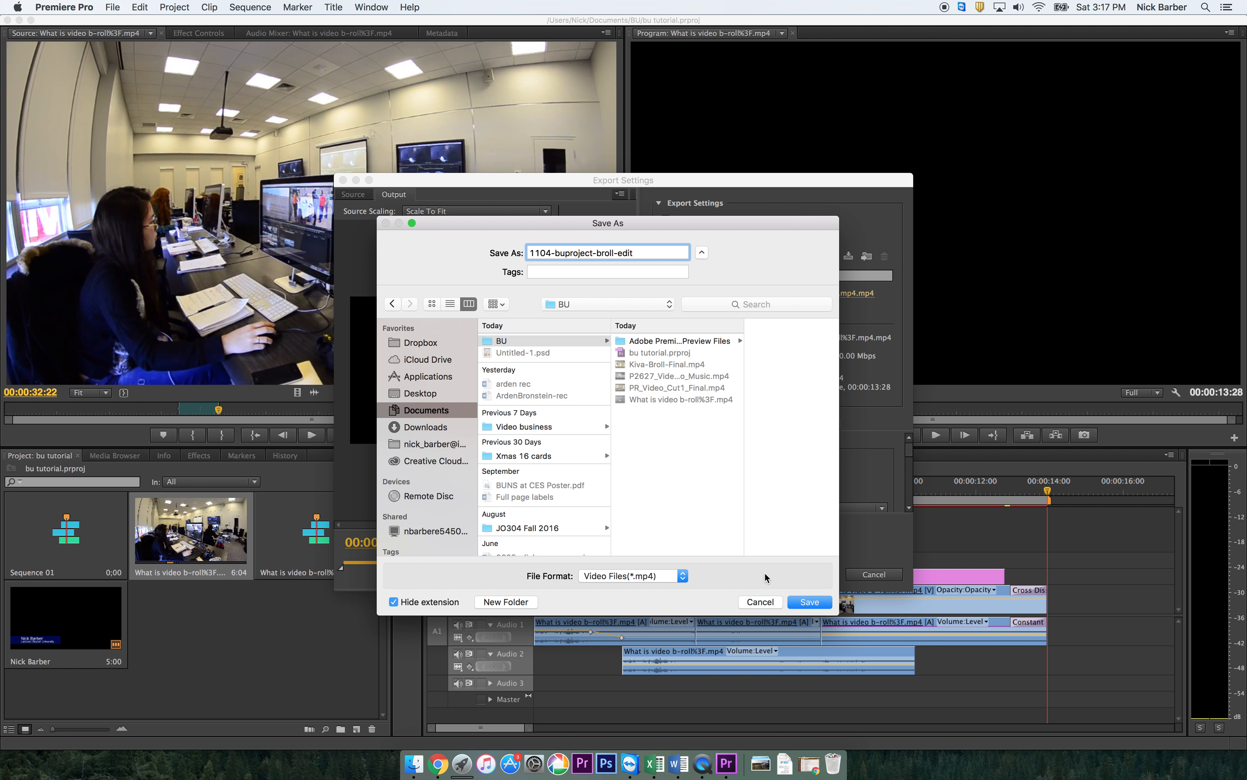
pyautogui.press('Return')
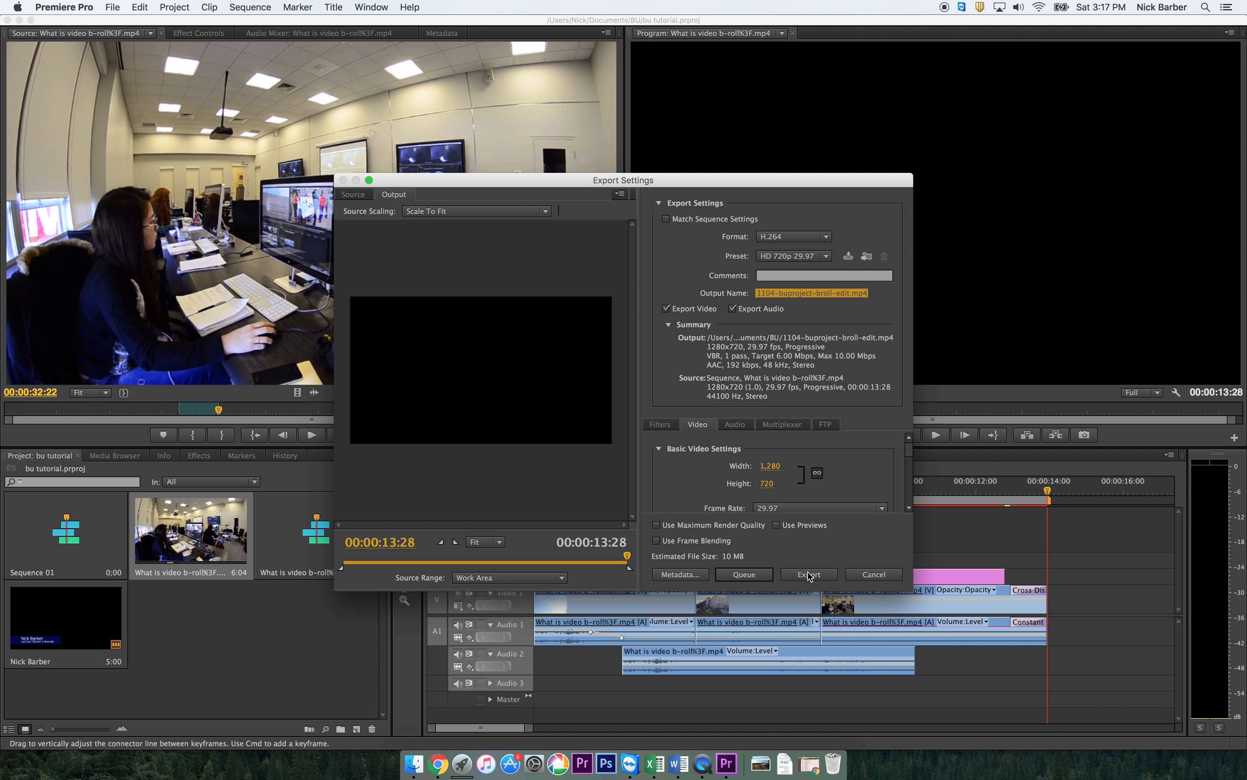
pyautogui.click(810, 575)
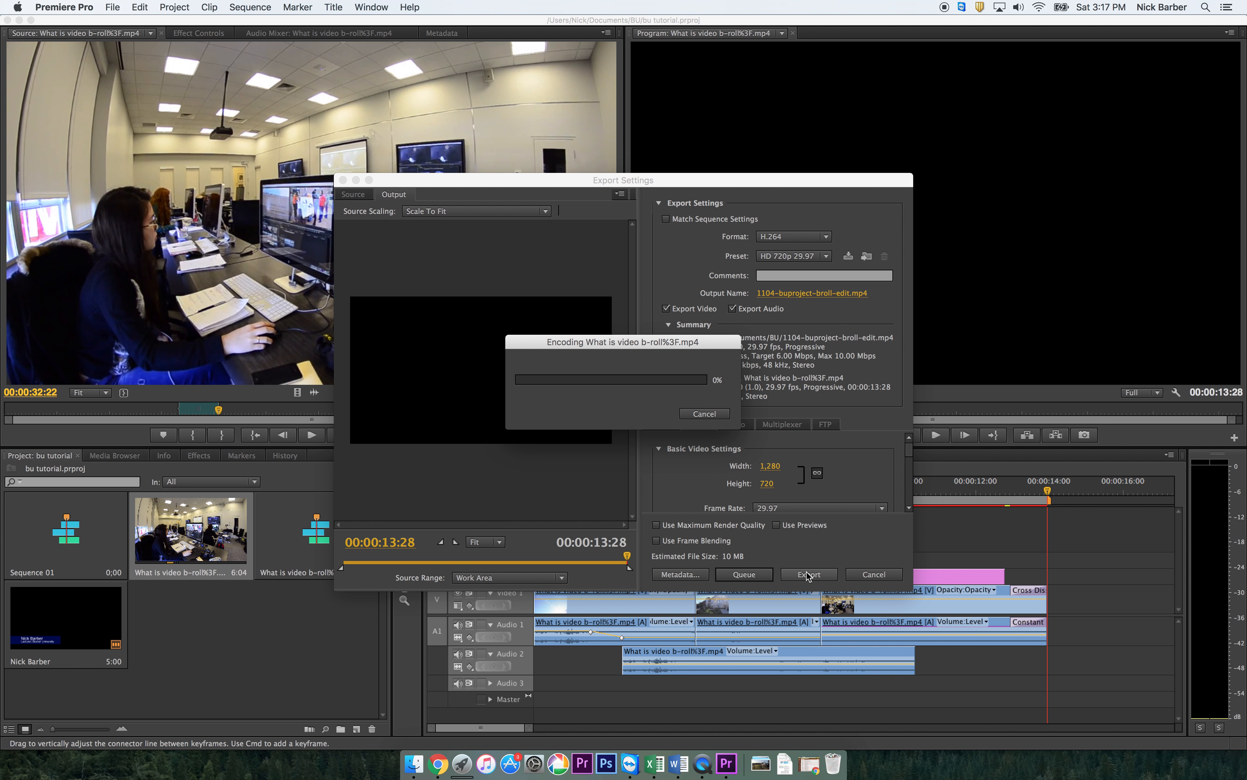